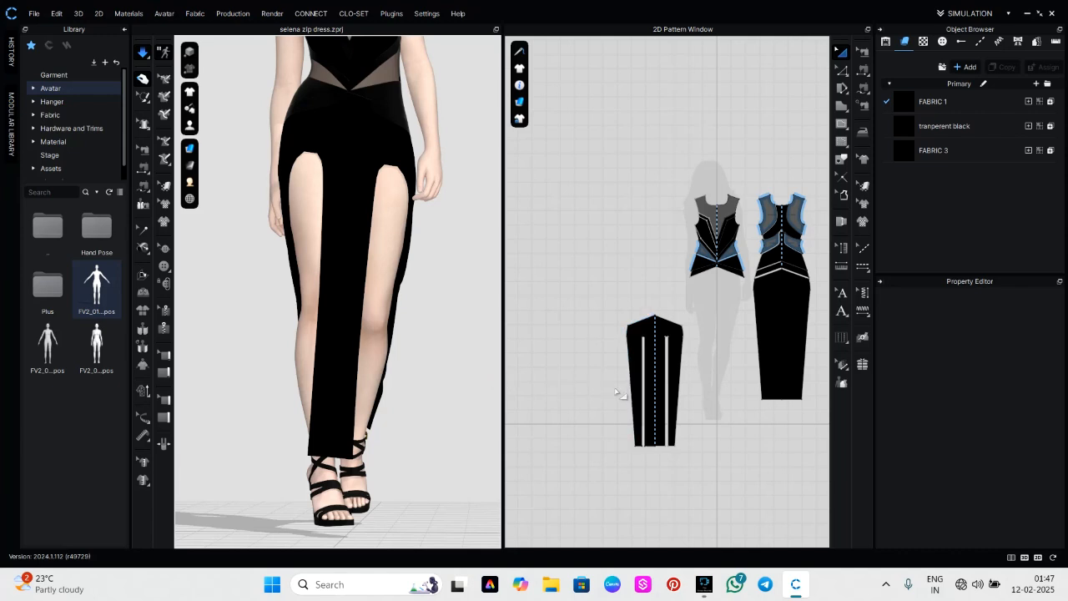
Add a zipper along both long edges of the front skirt panel's left slit, from the slit's upper end to the hem
scroll(365, 155, "up", 3)
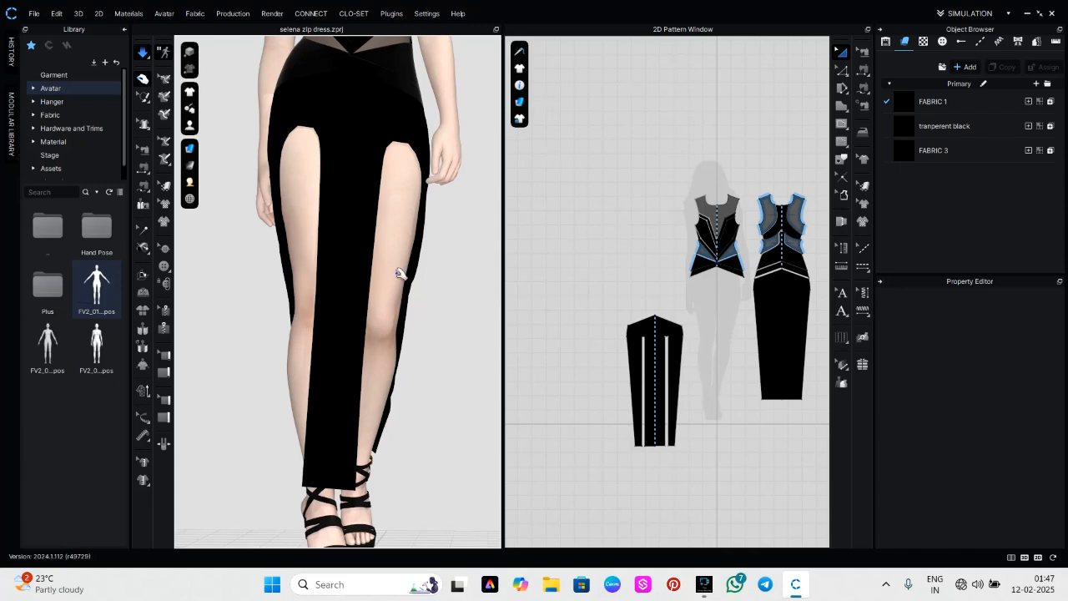
right_click_drag(402, 274, 432, 289)
right_click_drag(694, 379, 750, 293)
scroll(684, 296, "up", 4)
scroll(737, 279, "up", 2)
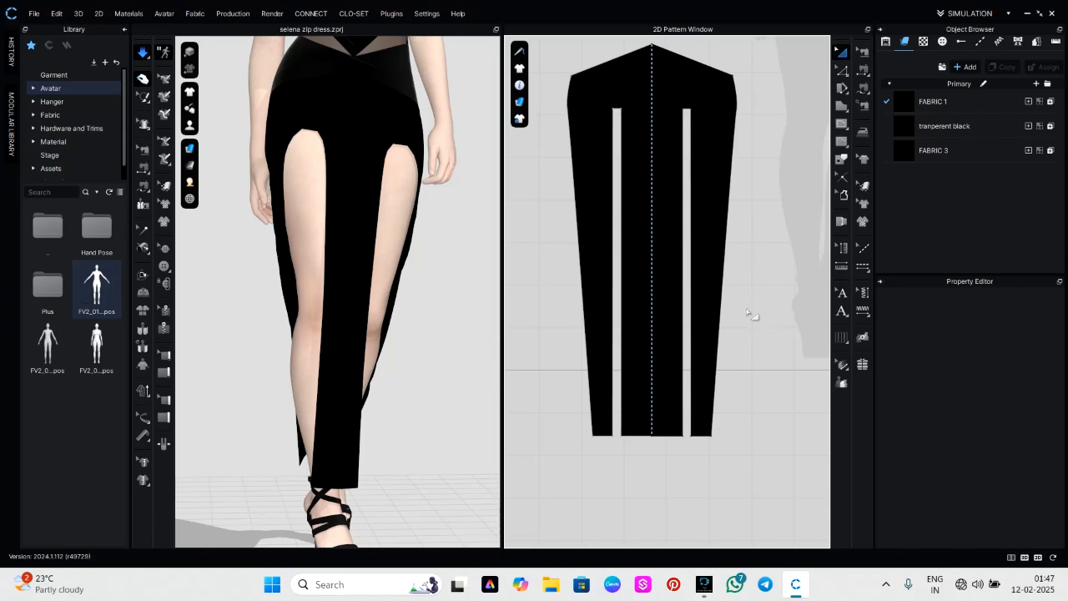
scroll(447, 218, "down", 1)
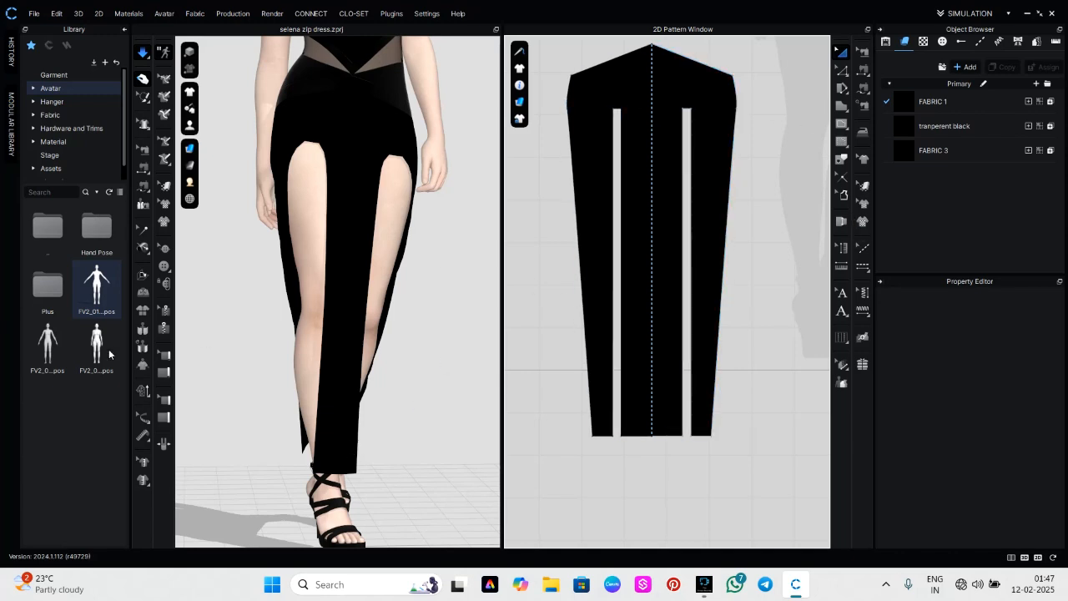
left_click(168, 333)
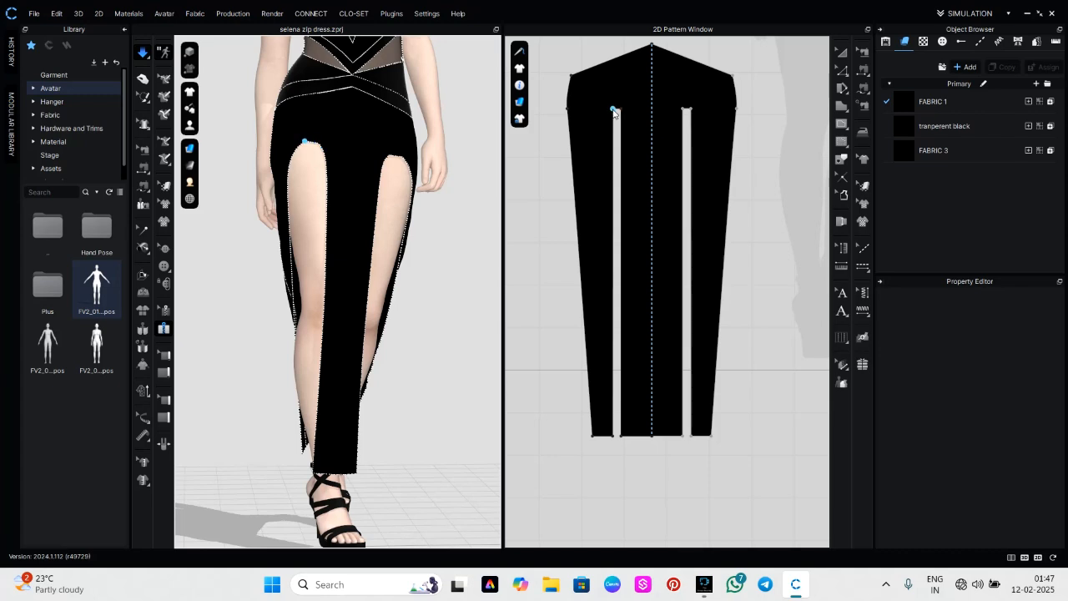
scroll(614, 111, "up", 4)
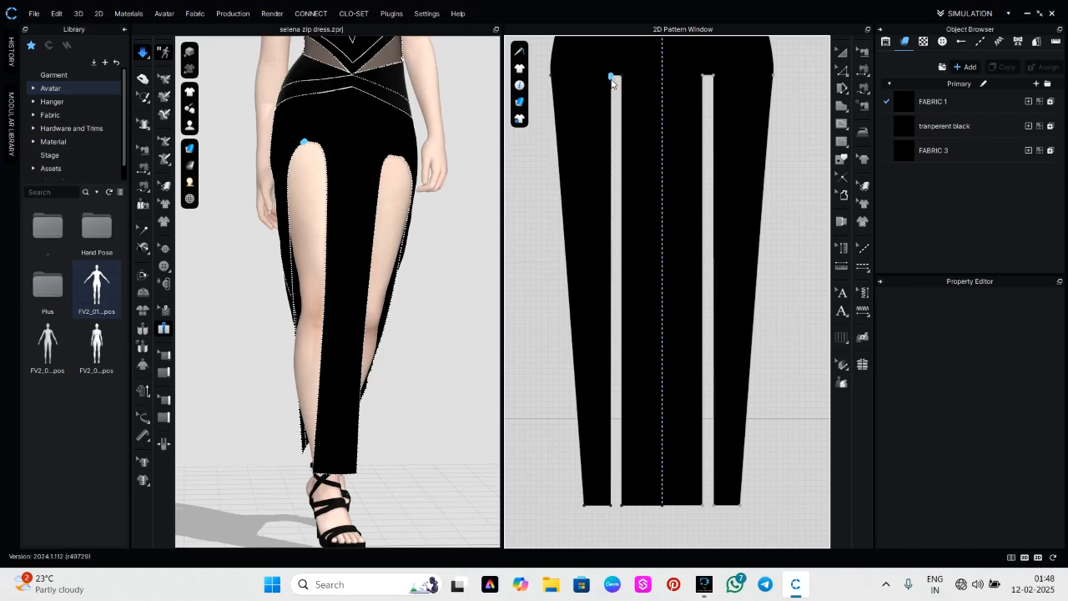
left_click(611, 78)
double_click(614, 506)
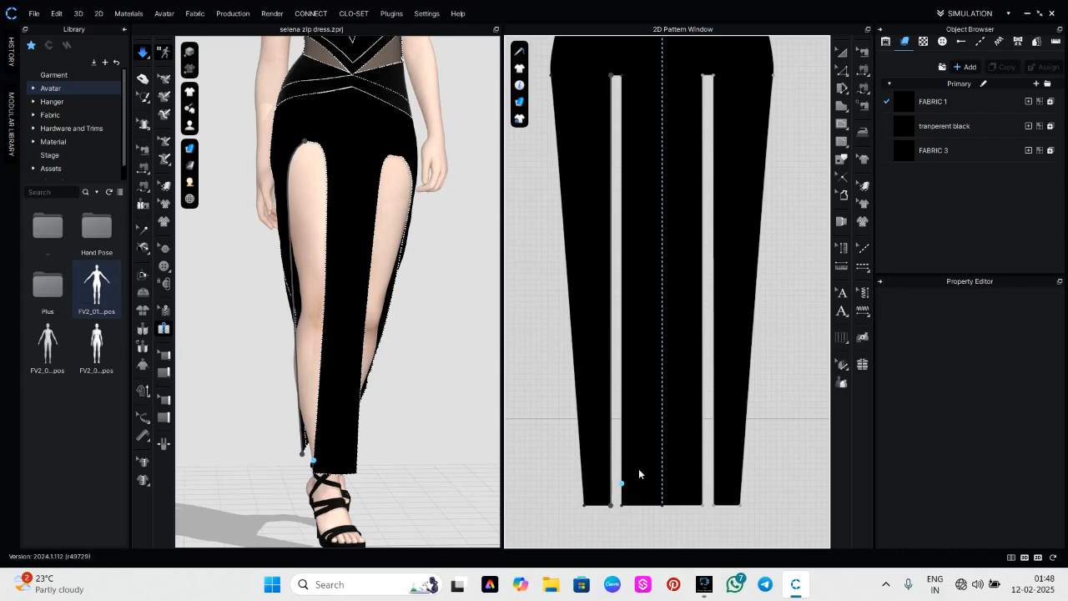
left_click(622, 77)
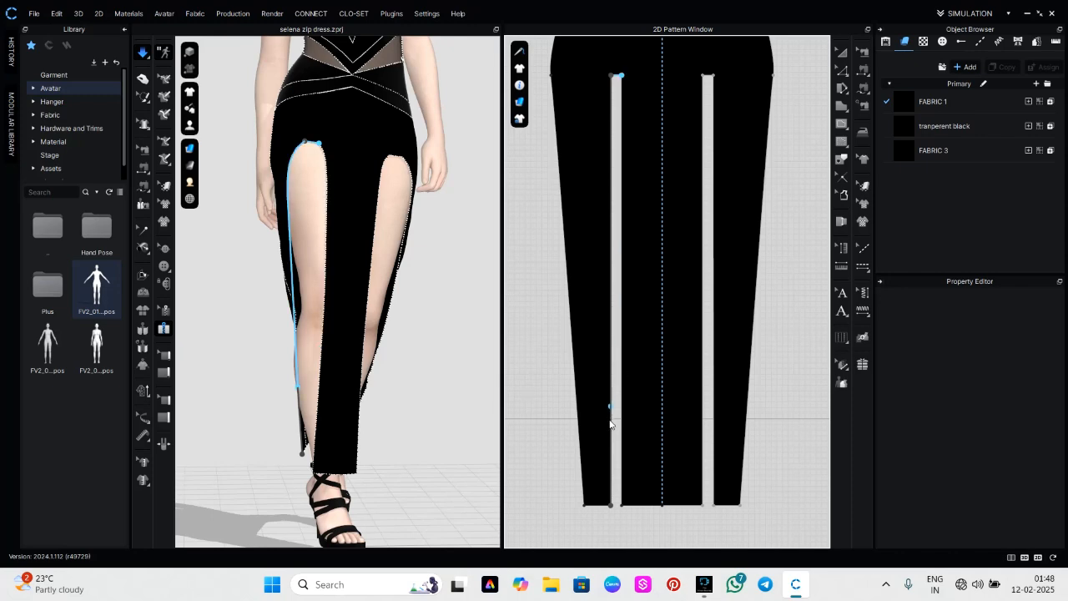
double_click(625, 513)
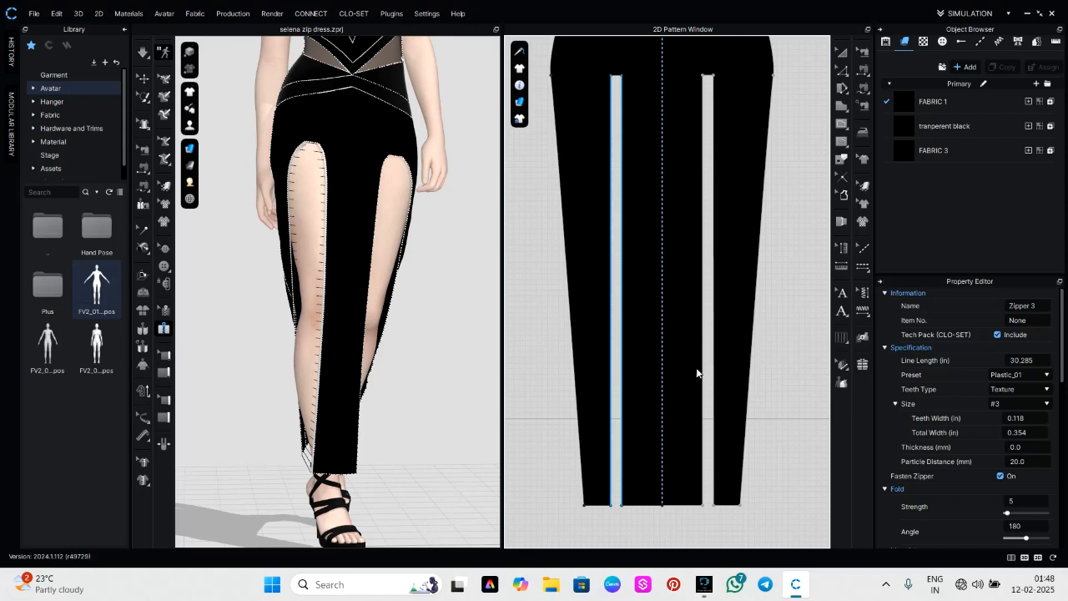
Simulate the garment to close the left slit's zipper, pull the skirt fabric into place, and inspect the slit from the side
key("space")
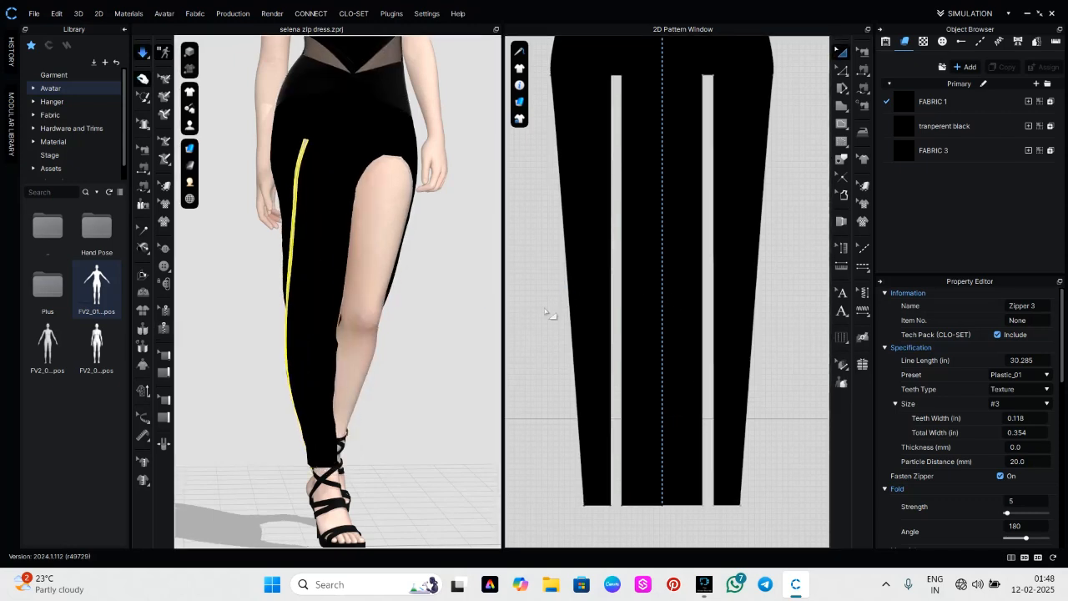
left_click(368, 431)
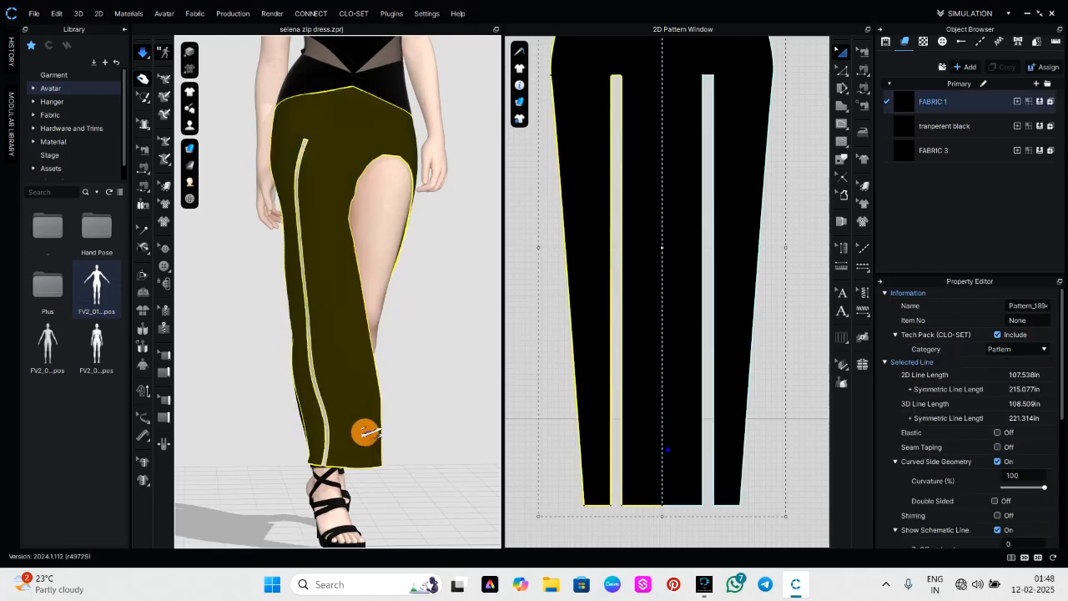
scroll(315, 245, "up", 1)
right_click_drag(297, 228, 362, 234)
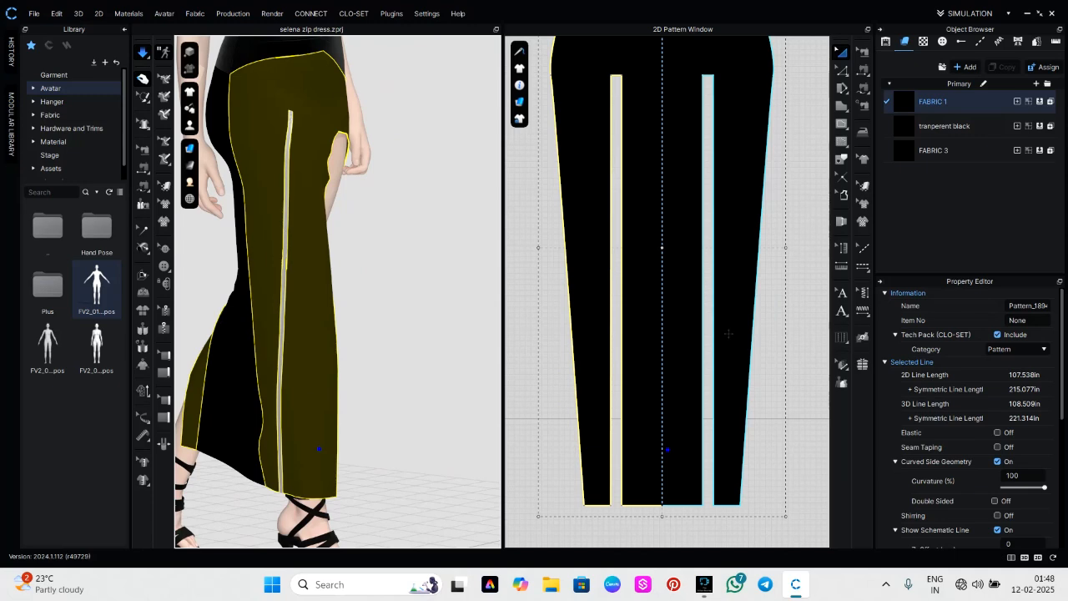
left_click(513, 442)
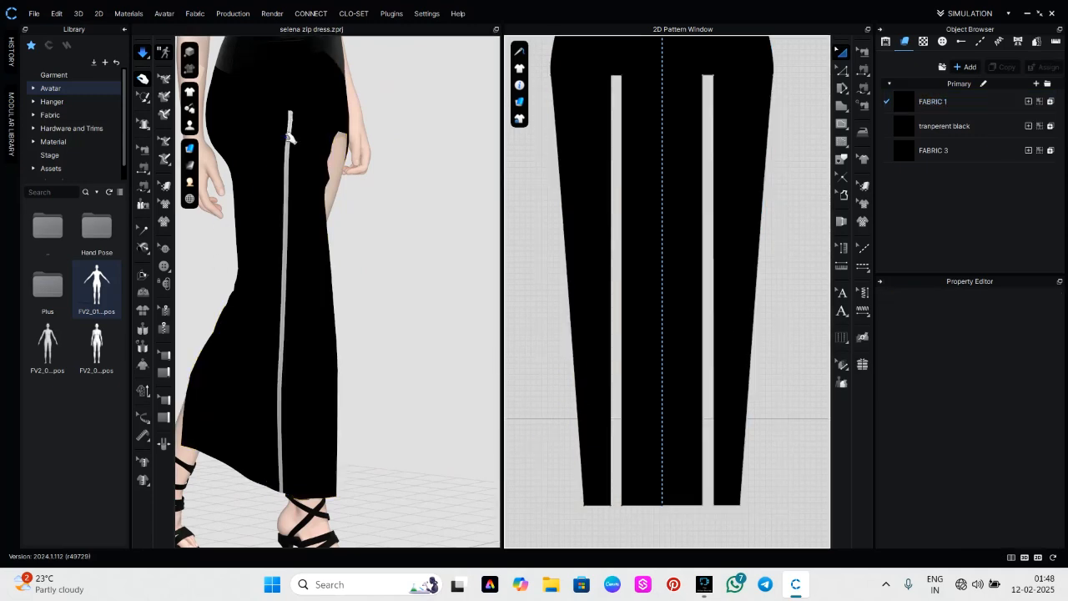
right_click_drag(290, 137, 300, 176)
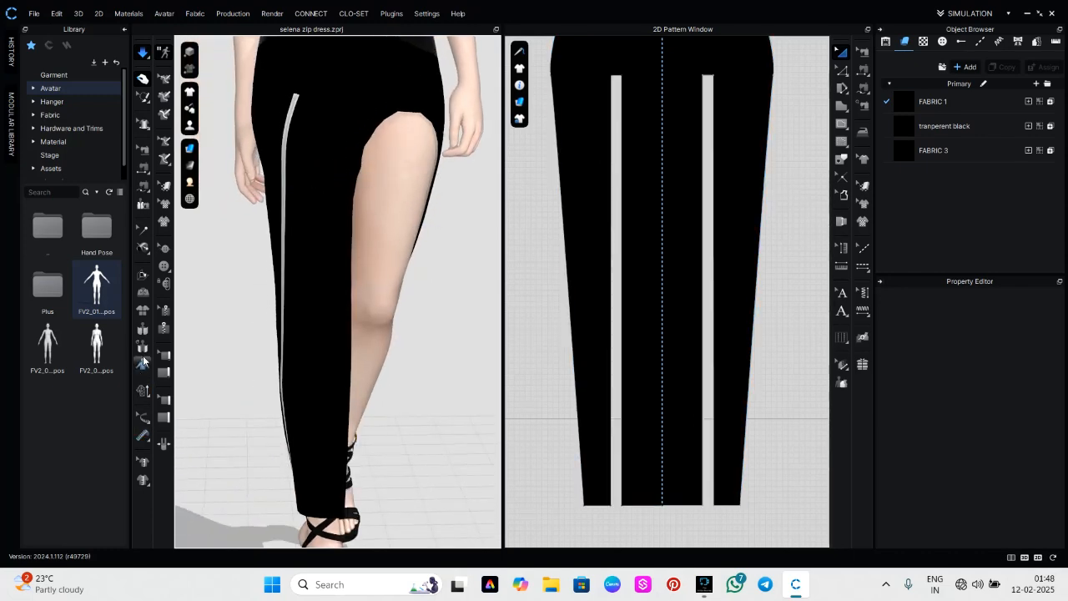
Add a zipper along both long edges of the front skirt panel's right slit, from its upper end to the hem
left_click(163, 328)
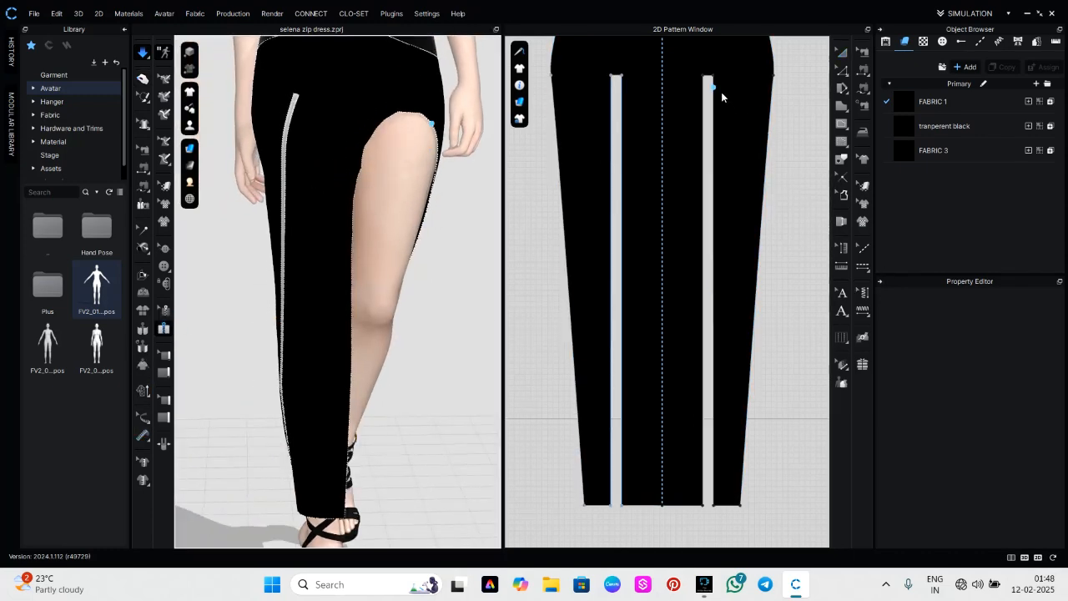
left_click(701, 76)
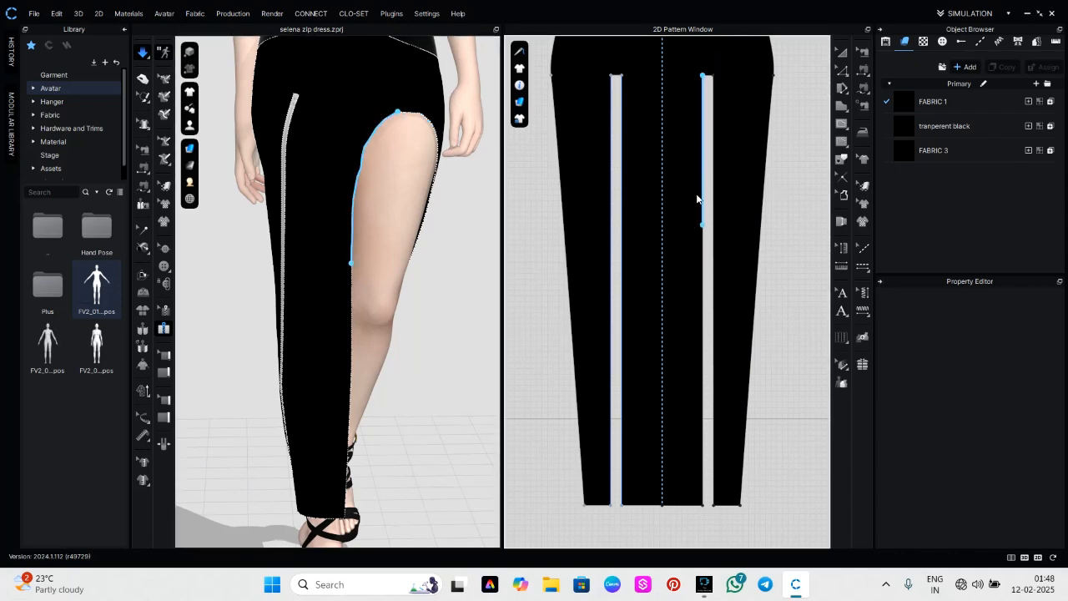
left_click(703, 77)
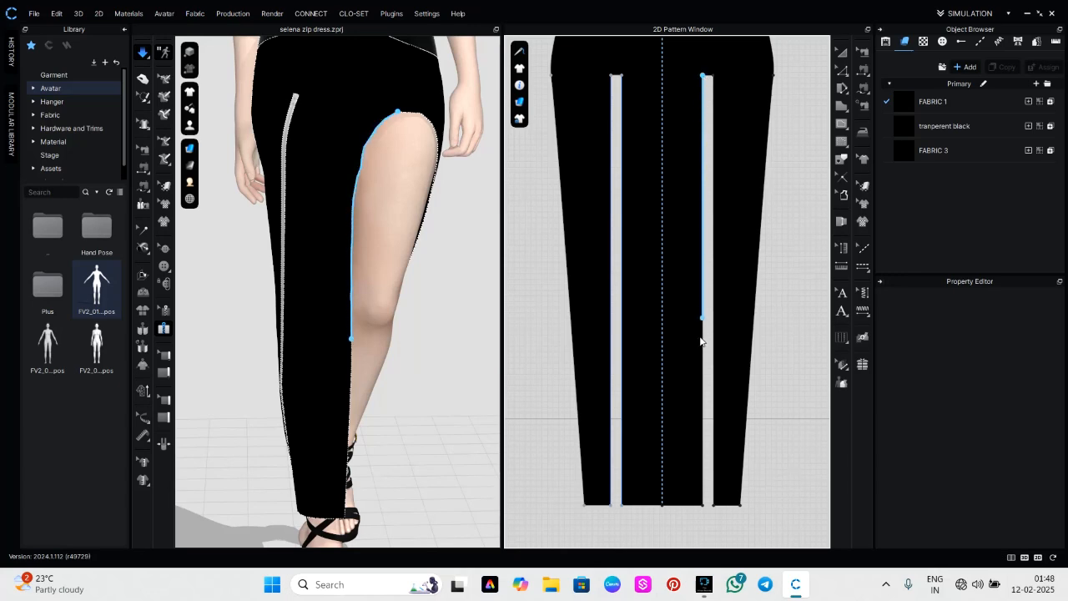
left_click(705, 510)
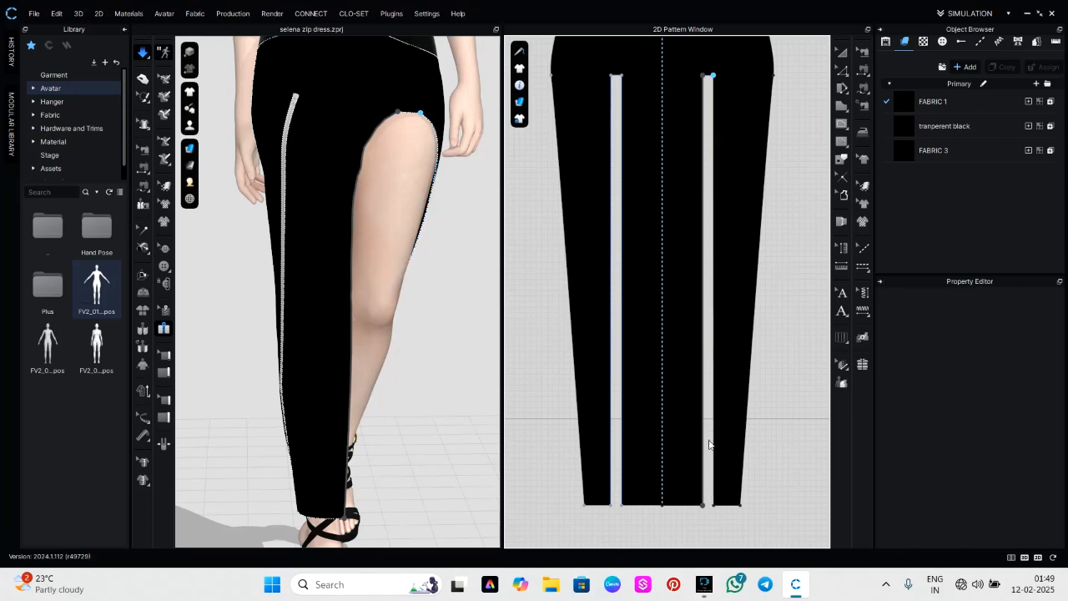
right_click_drag(358, 310, 428, 332)
middle_click_drag(428, 333, 326, 215)
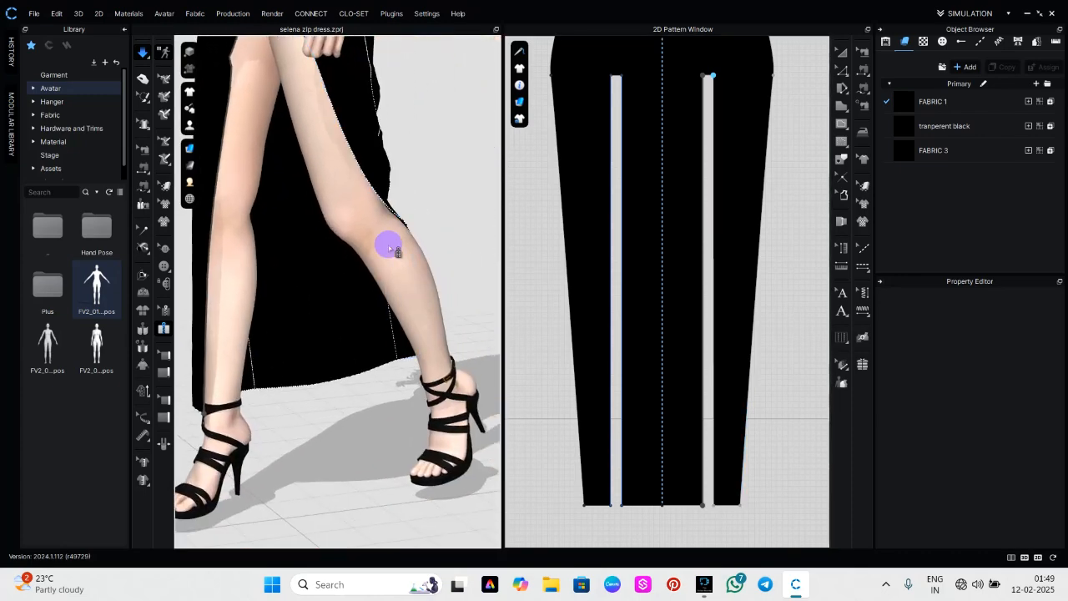
right_click_drag(389, 246, 256, 252)
middle_click_drag(227, 361, 402, 173)
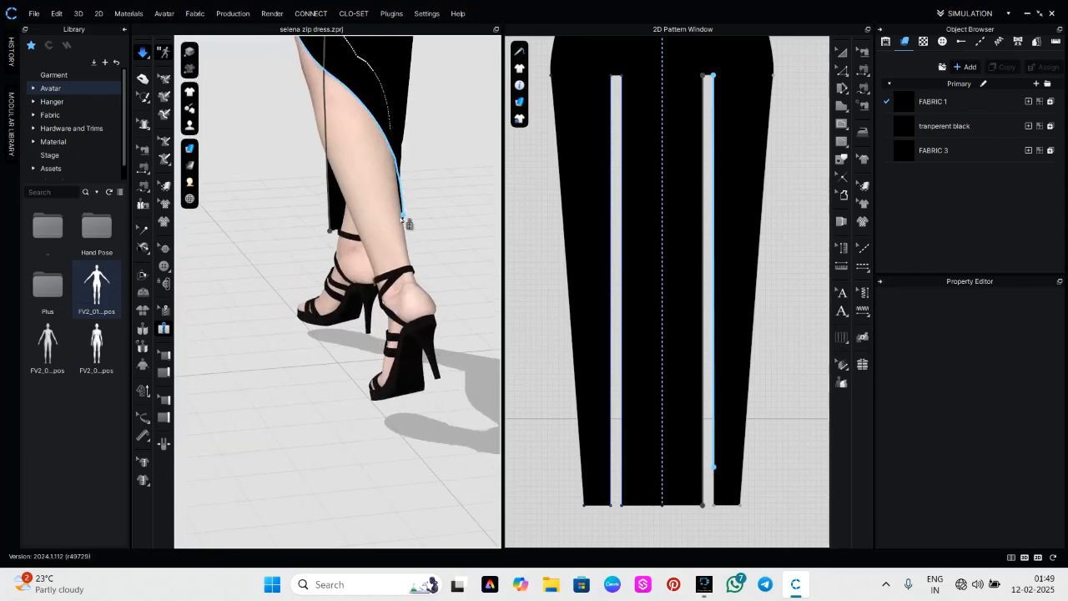
right_click_drag(406, 234, 332, 234)
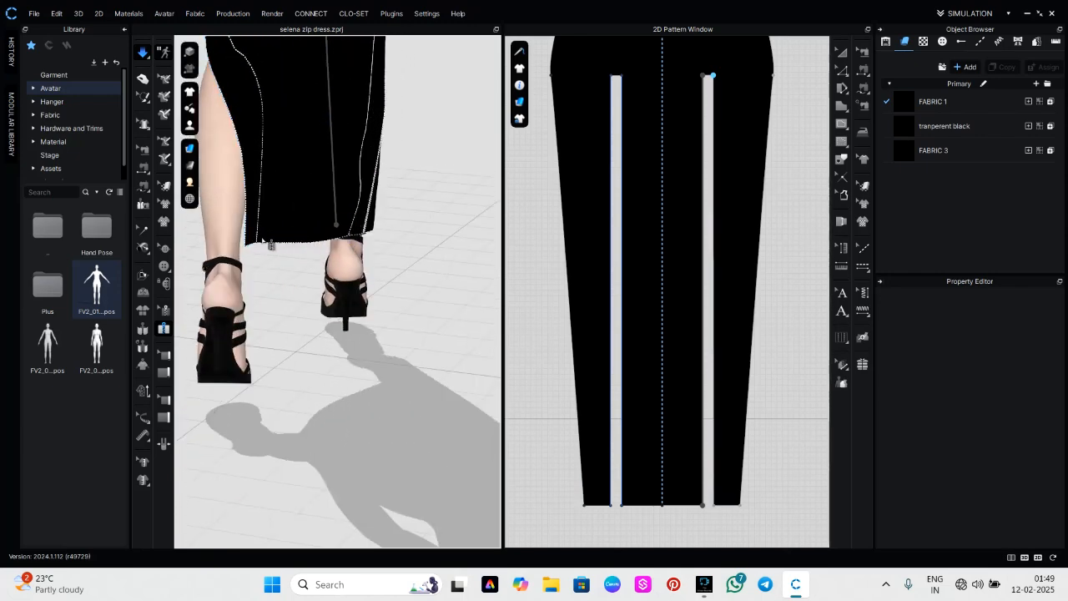
double_click(255, 252)
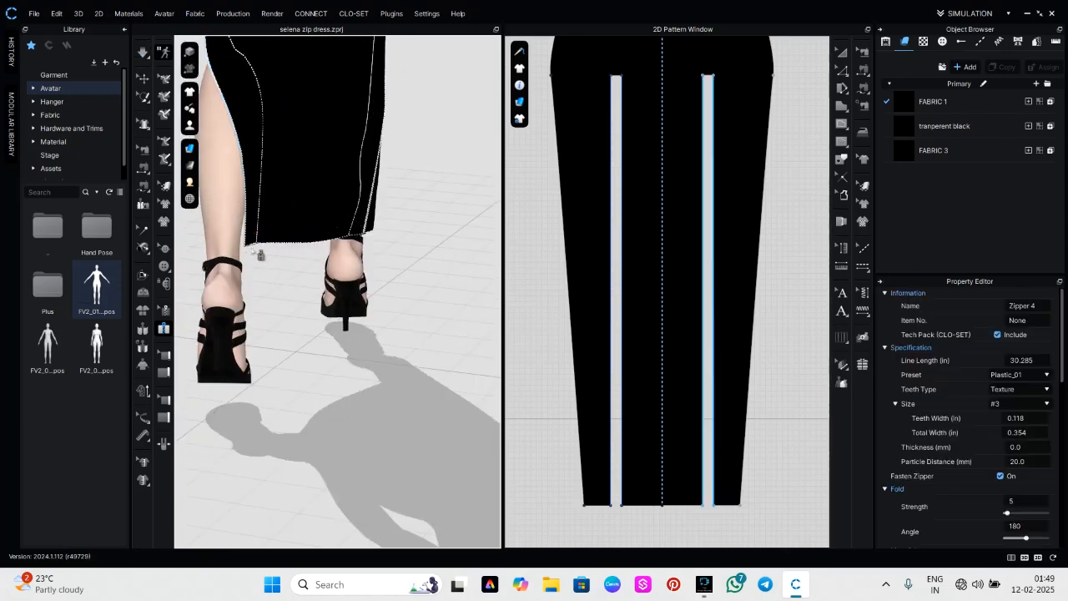
Try to close the right slit's zipper by simulating the garment and pulling the skirt fabric sideways
right_click_drag(286, 253, 401, 234)
scroll(332, 177, "down", 3)
right_click_drag(325, 174, 474, 170)
key("space")
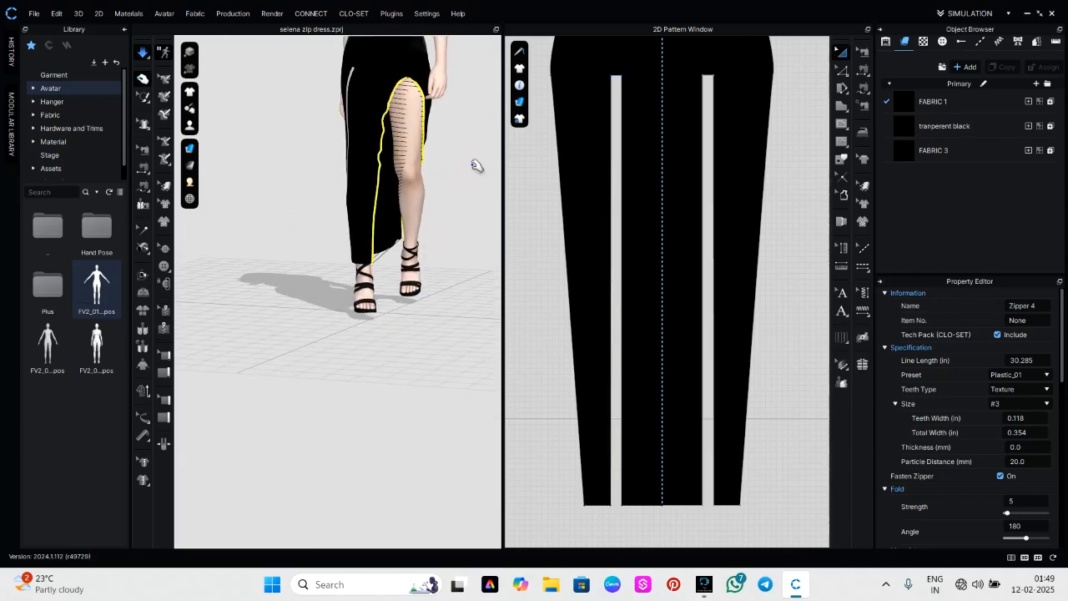
left_click_drag(418, 173, 501, 185)
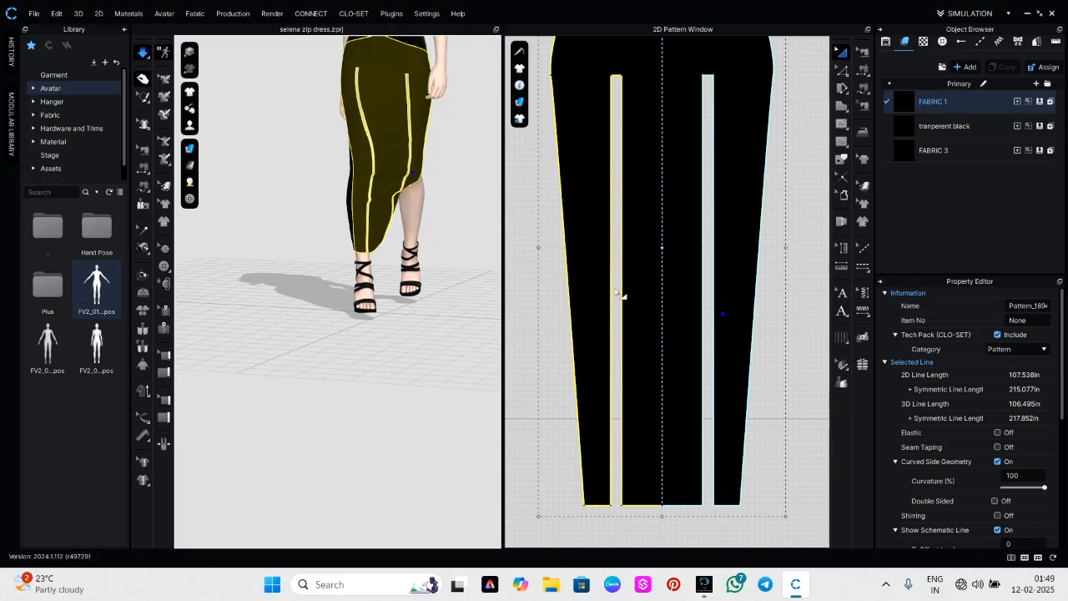
right_click_drag(434, 238, 354, 235)
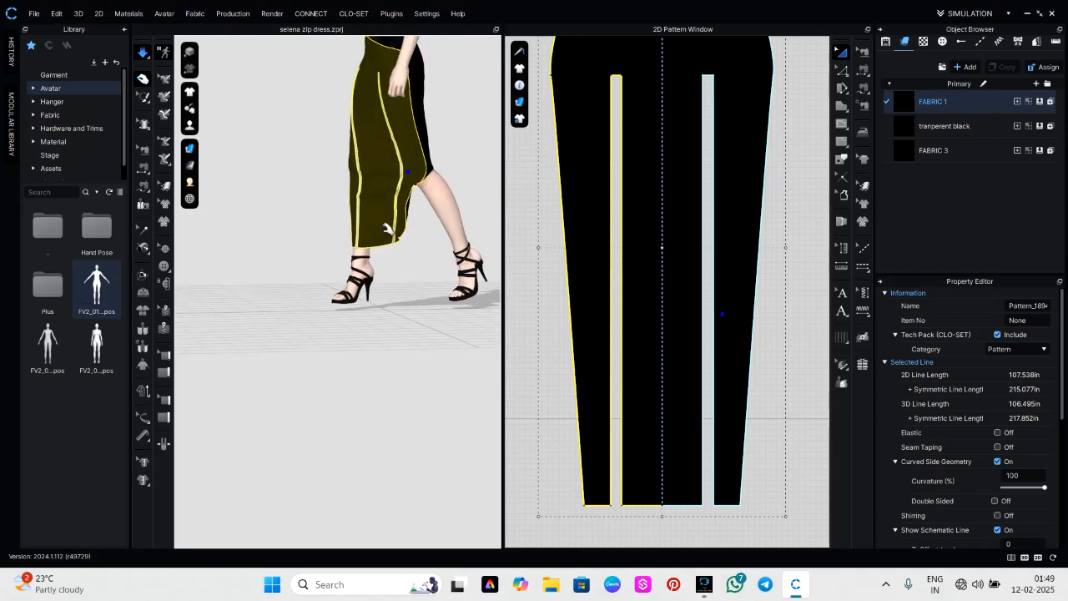
left_click(430, 229)
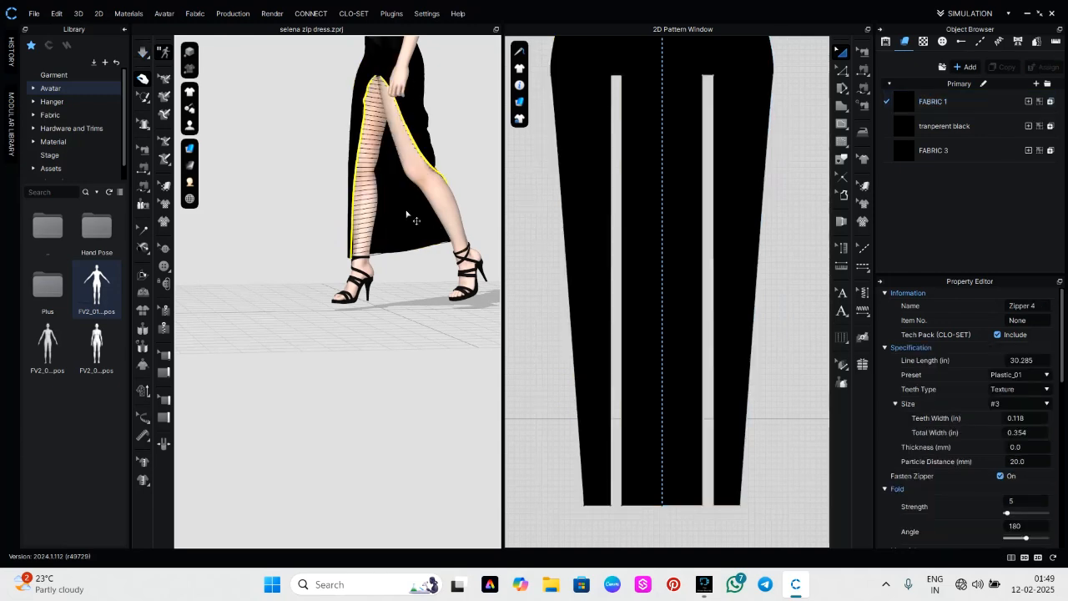
right_click_drag(407, 216, 385, 202)
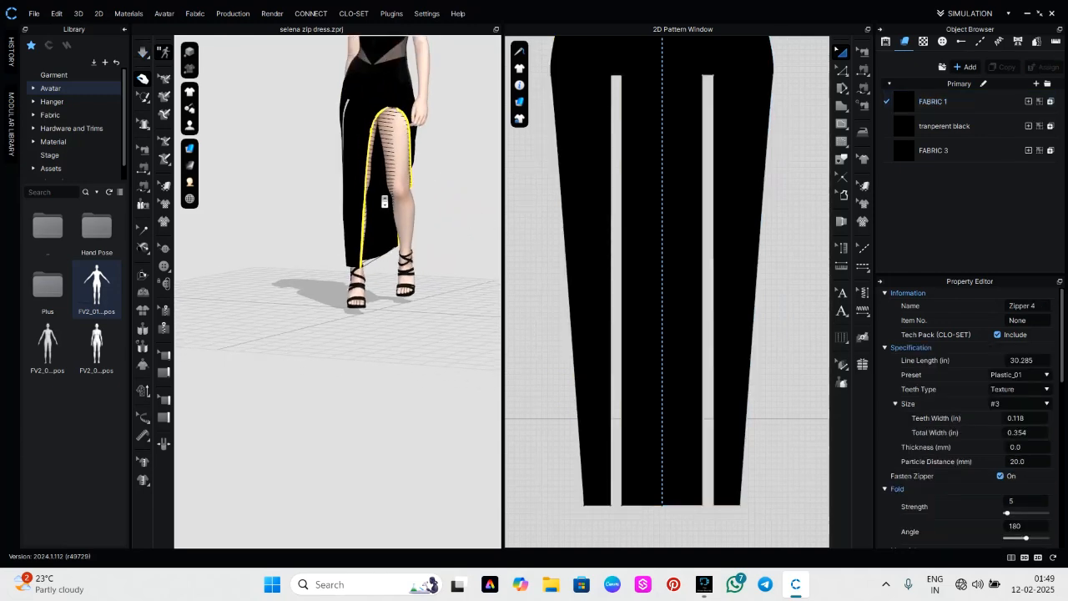
Delete the zipper from the front skirt panel's right slit
double_click(96, 346)
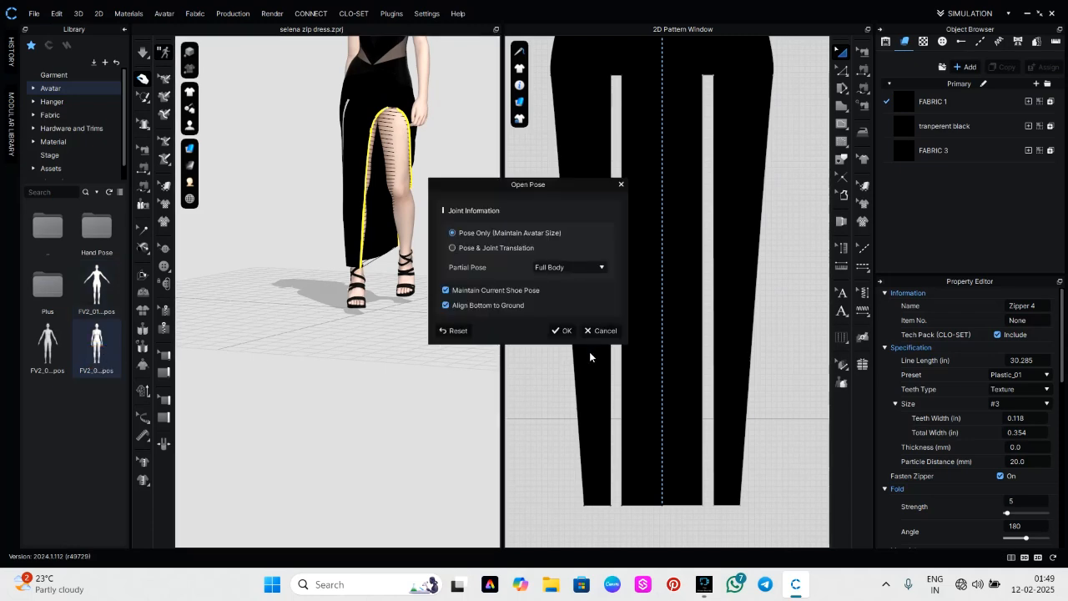
left_click(560, 330)
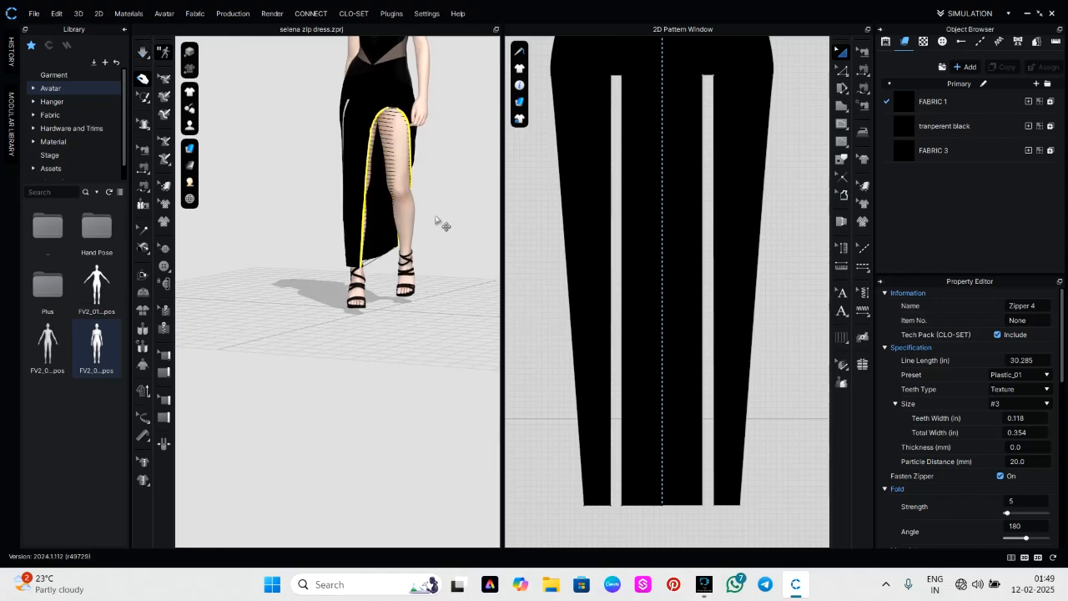
key("Delete")
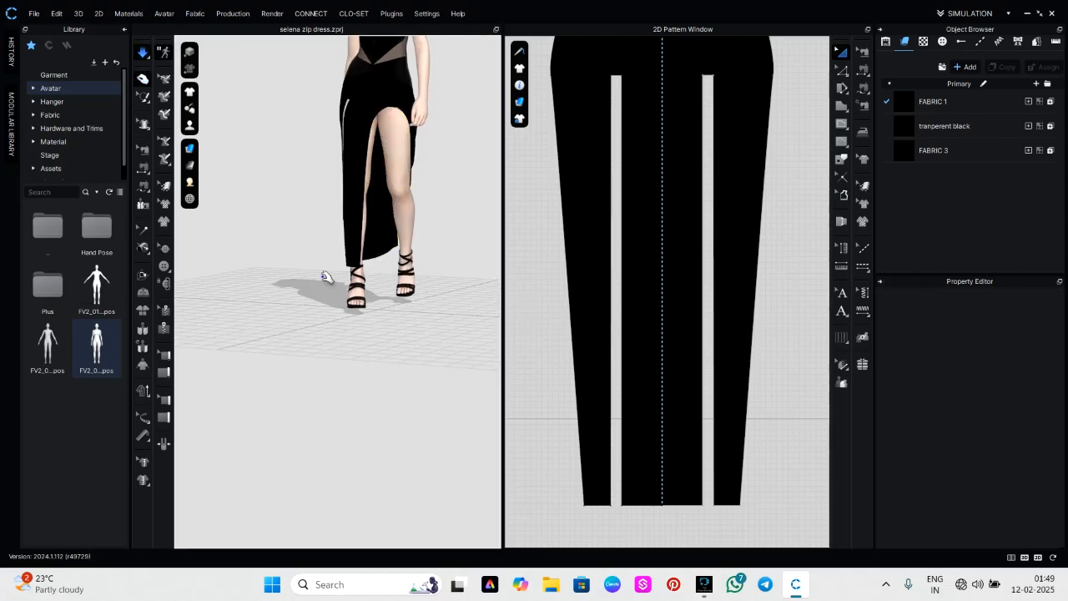
Apply the straight-standing, arms-down full-body pose to the avatar, maintaining avatar size and shoe pose and aligning it to the ground
double_click(96, 346)
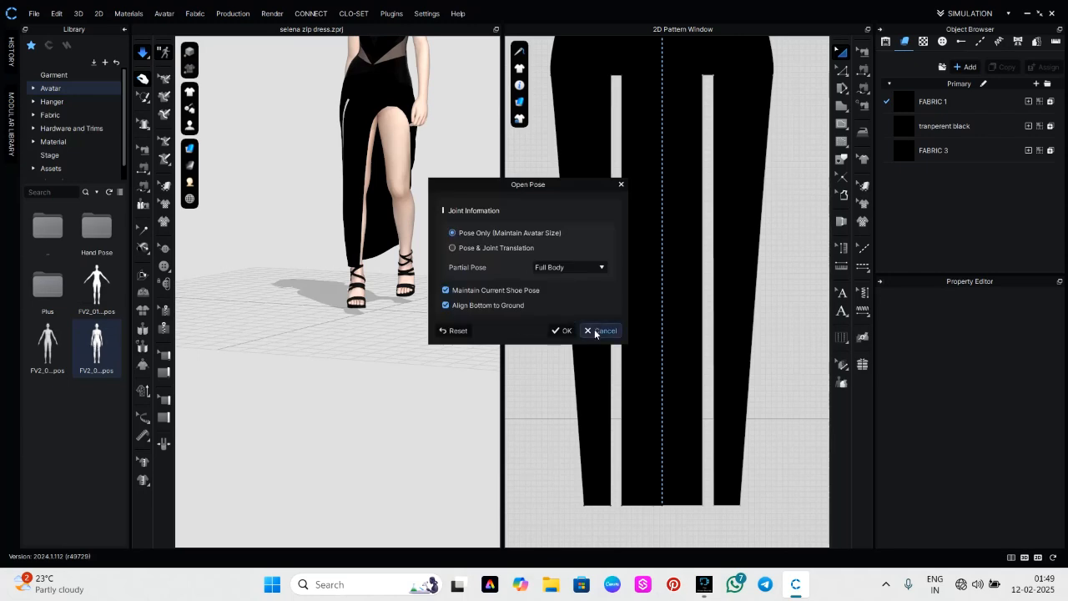
left_click(562, 330)
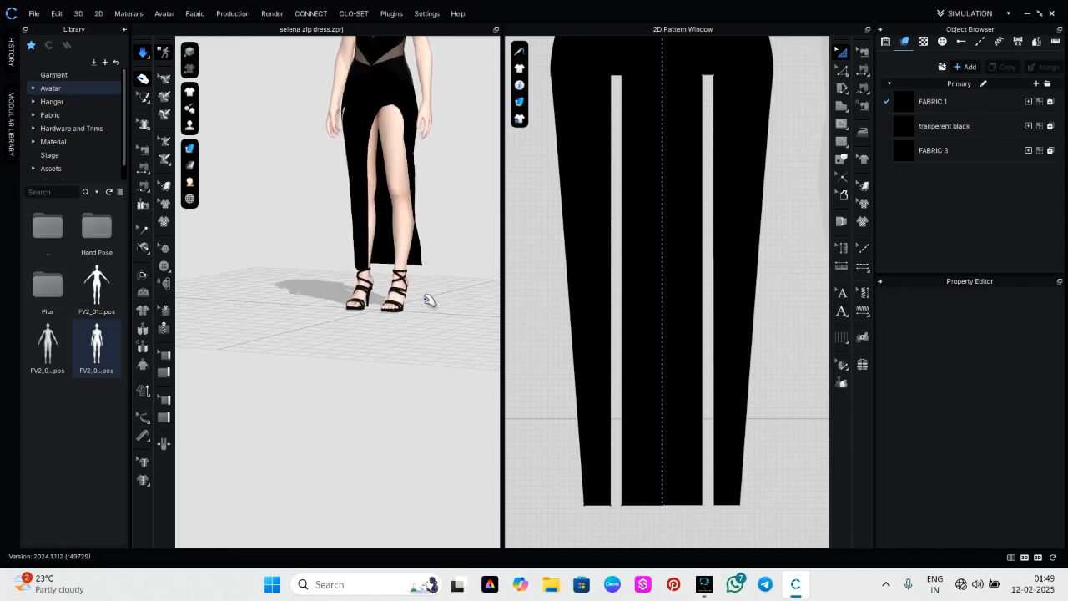
right_click_drag(437, 262, 467, 264)
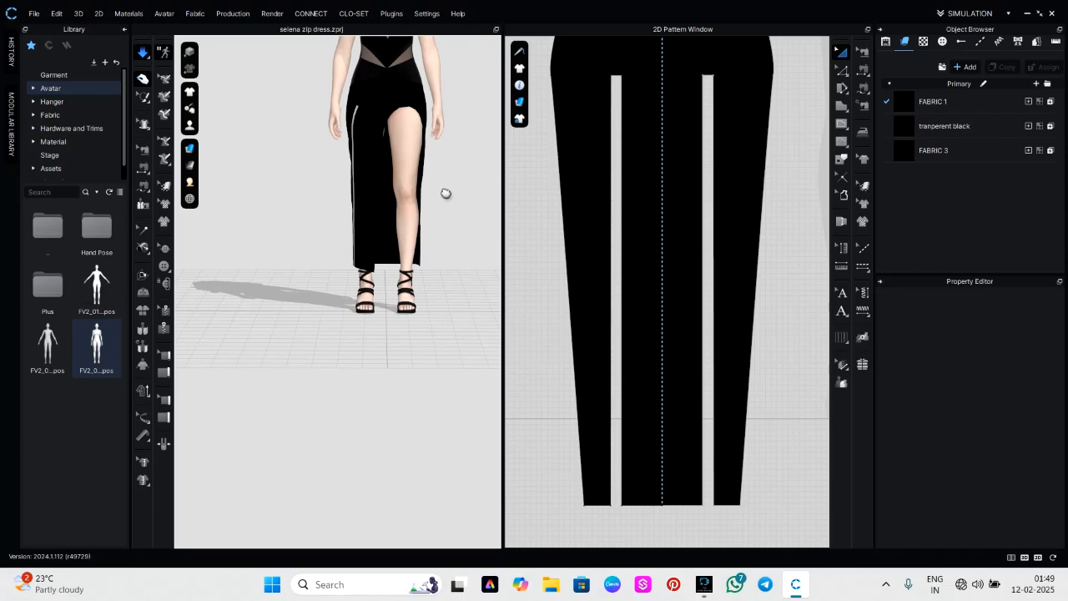
middle_click_drag(445, 194, 399, 260)
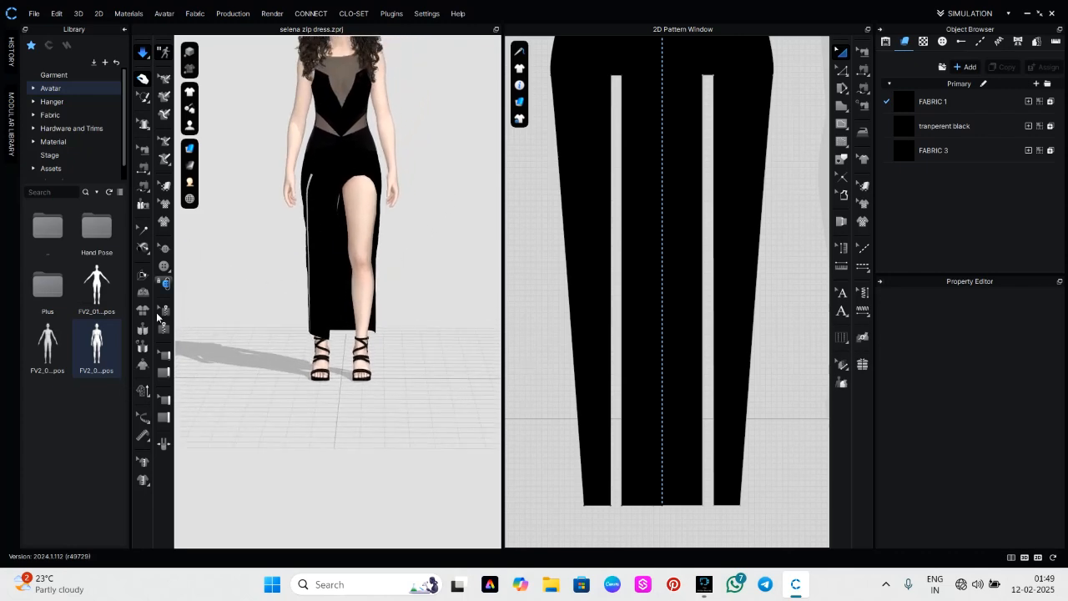
Add a zipper to the front skirt panel's right slit, running along both long edges from the upper end to the hem
left_click(163, 328)
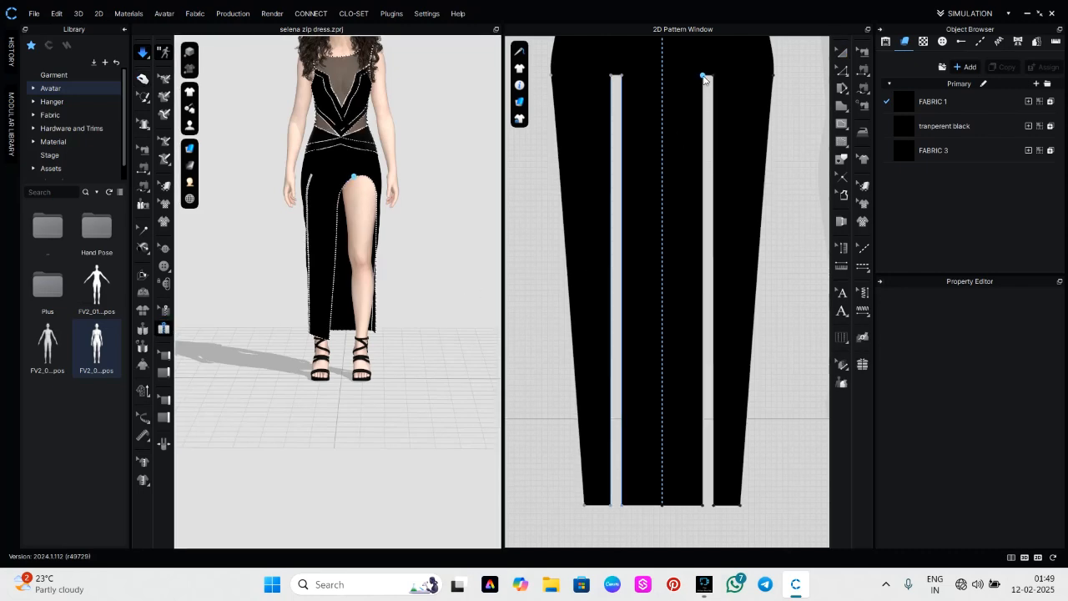
scroll(704, 79, "up", 5)
scroll(763, 72, "up", 1)
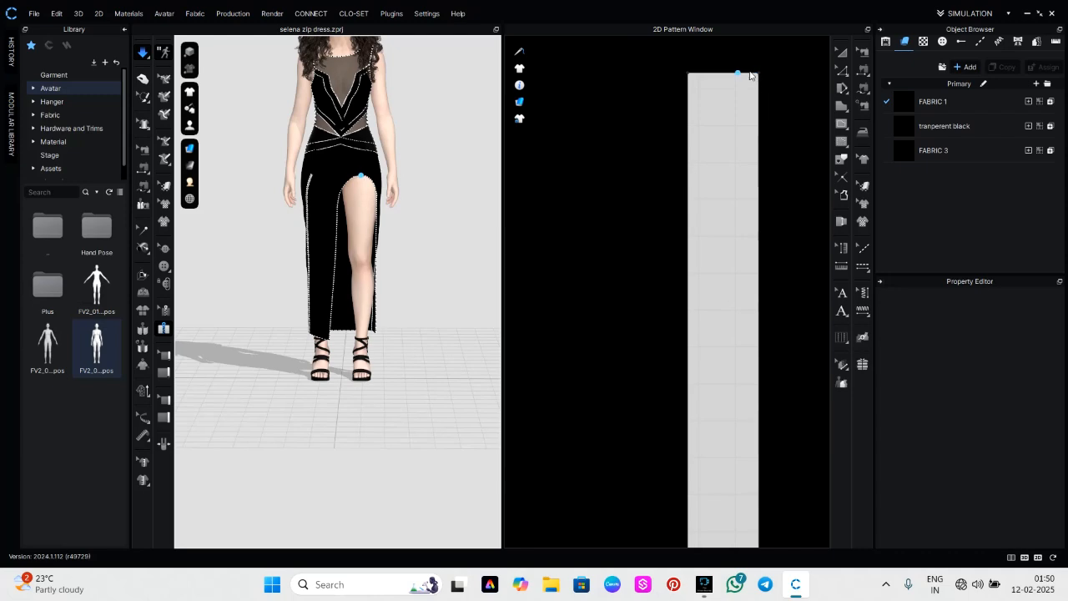
scroll(691, 77, "down", 3)
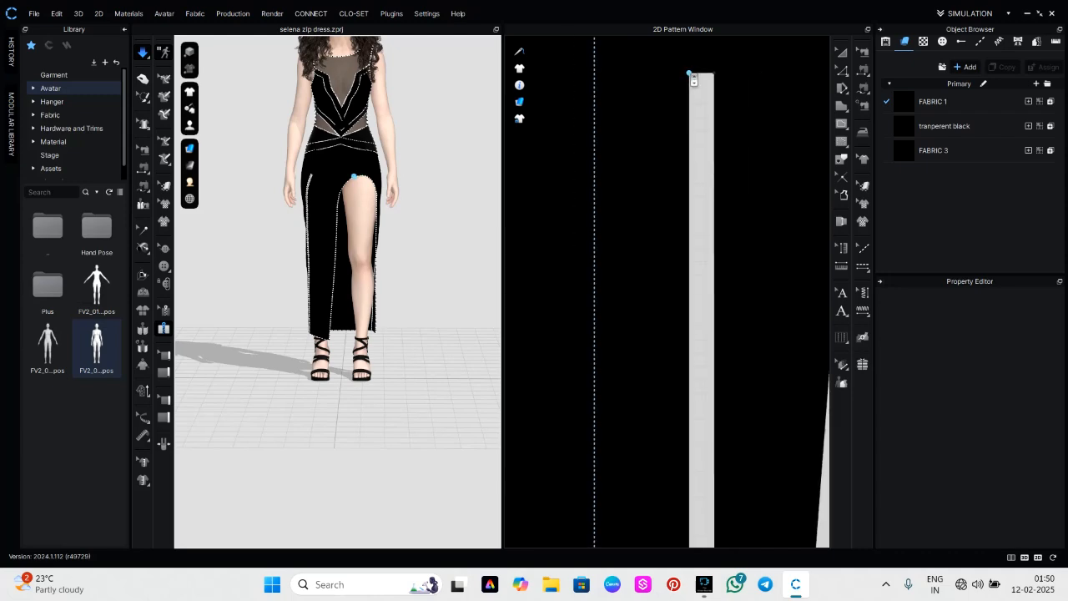
scroll(690, 74, "down", 3)
middle_click_drag(690, 74, 690, 3)
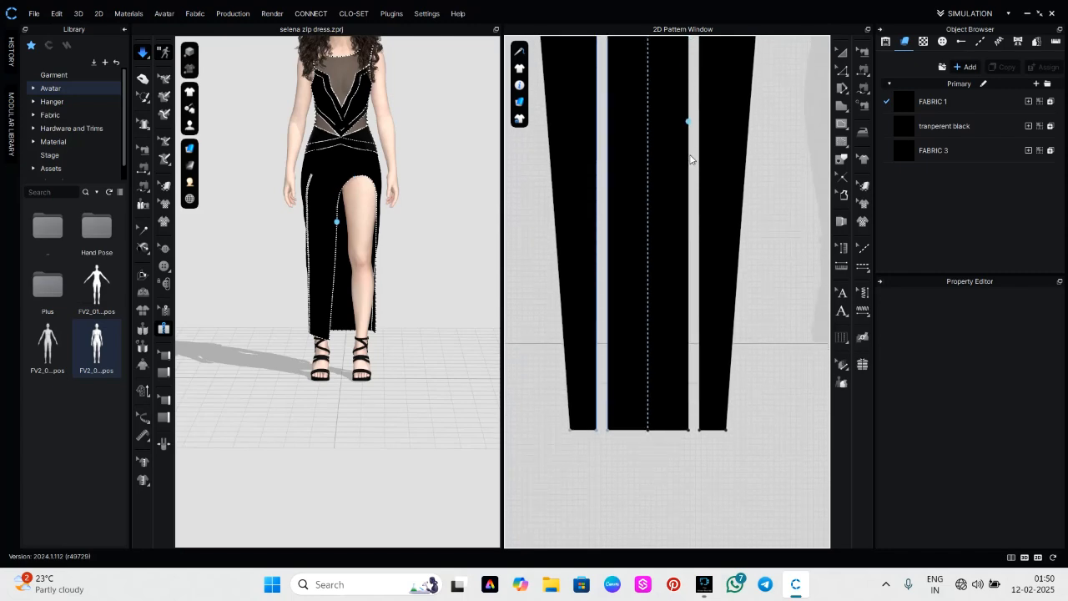
middle_click_drag(699, 239, 699, 243)
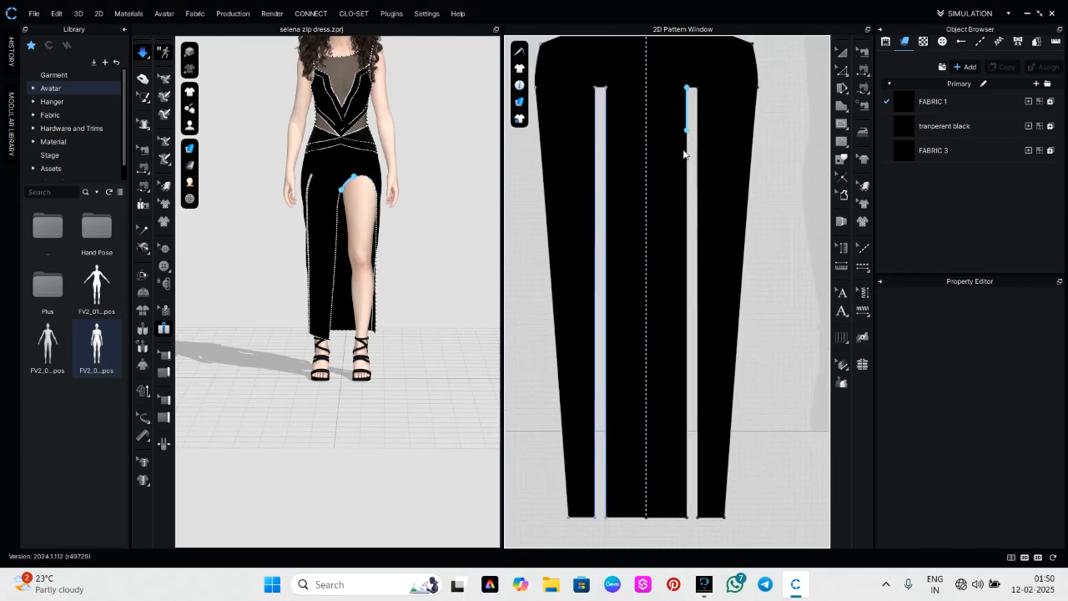
left_click(686, 521)
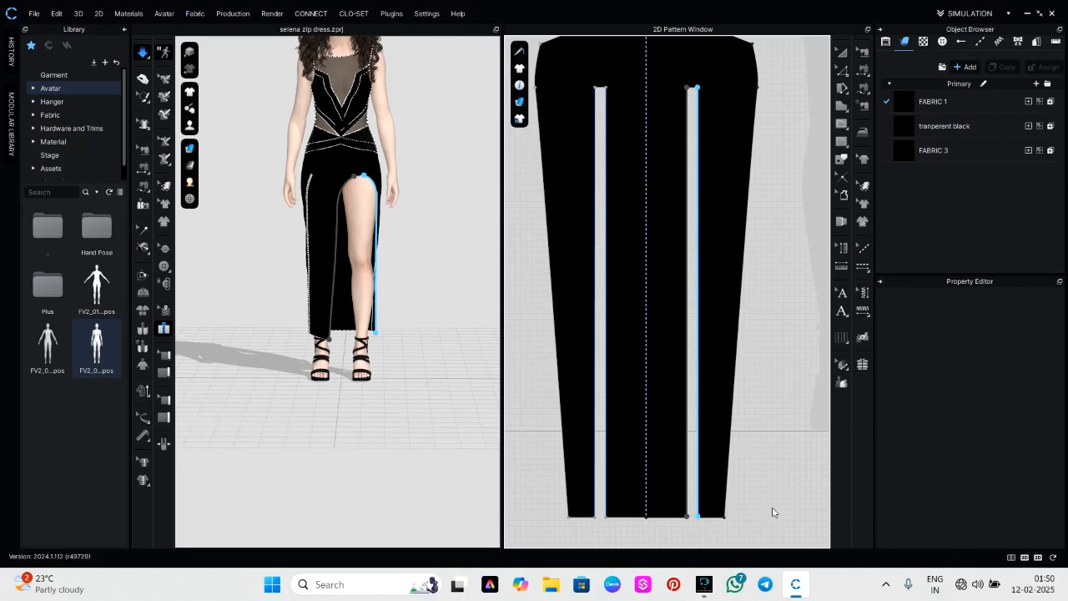
key("space")
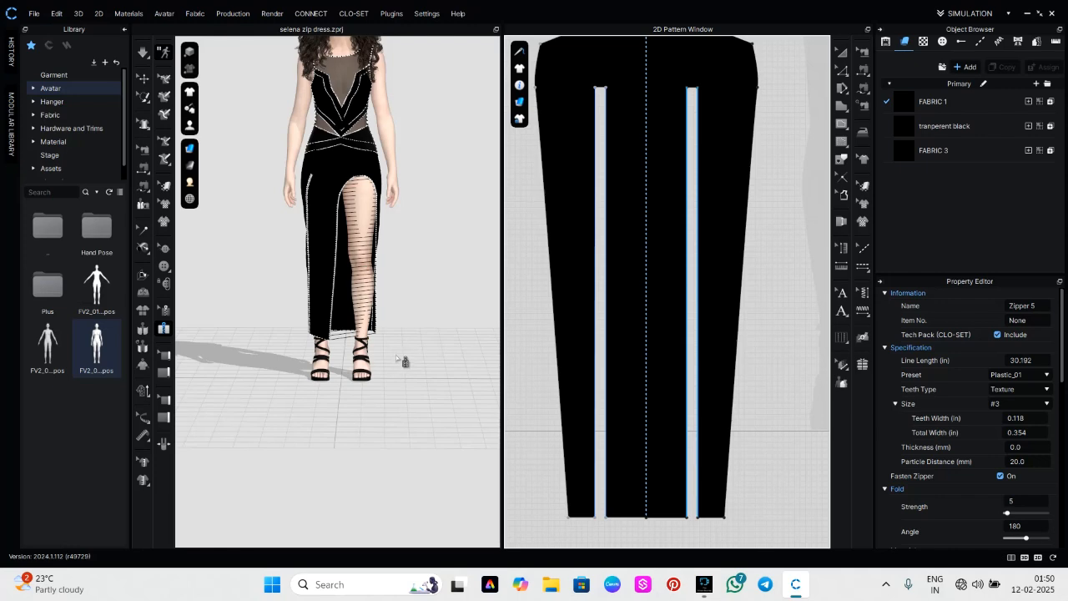
Simulate the garment so the new zipper closes the front skirt panel's right slit
scroll(396, 357, "up", 3)
scroll(449, 305, "down", 2)
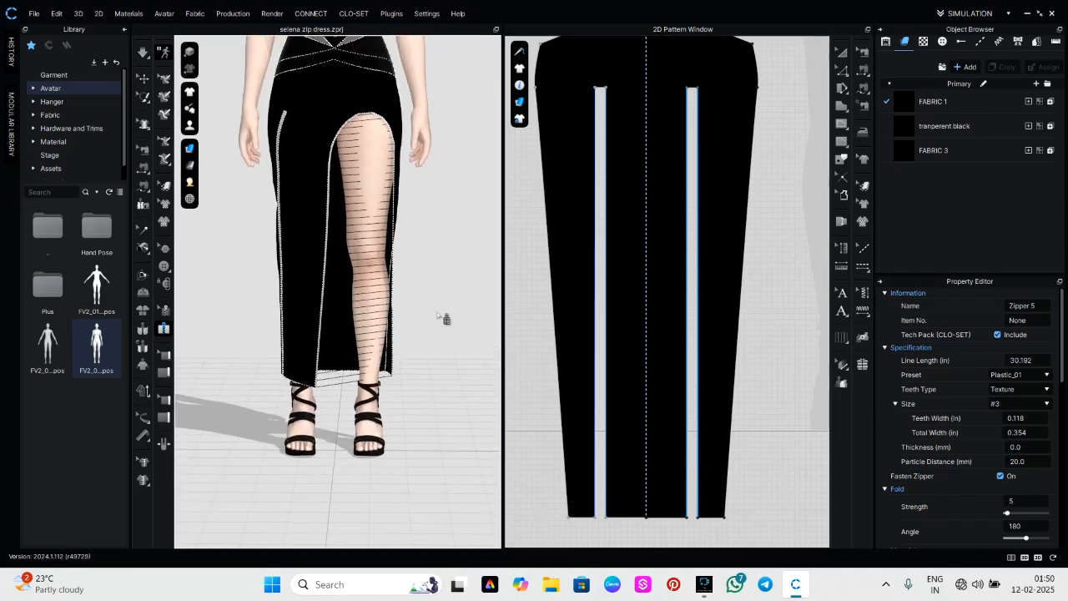
scroll(684, 341, "down", 3)
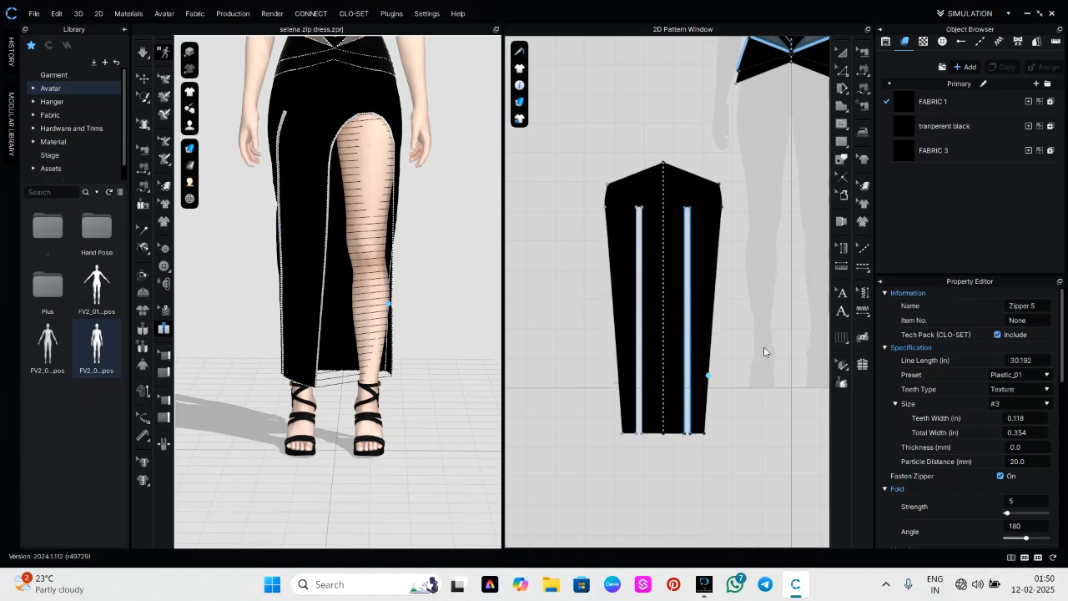
double_click(606, 435)
key("space")
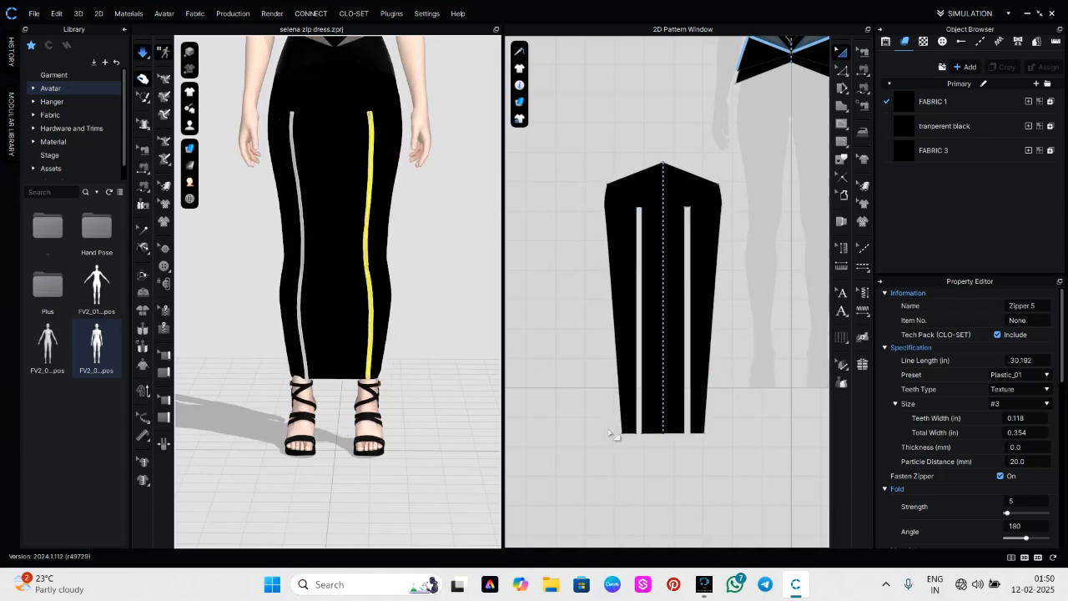
scroll(351, 167, "up", 2)
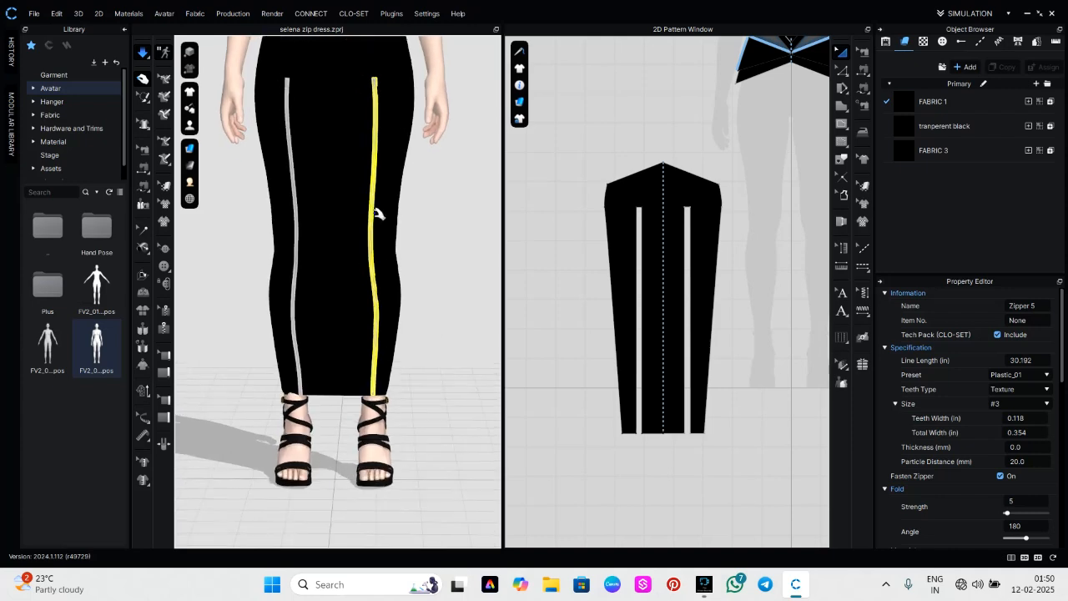
right_click_drag(378, 213, 357, 198)
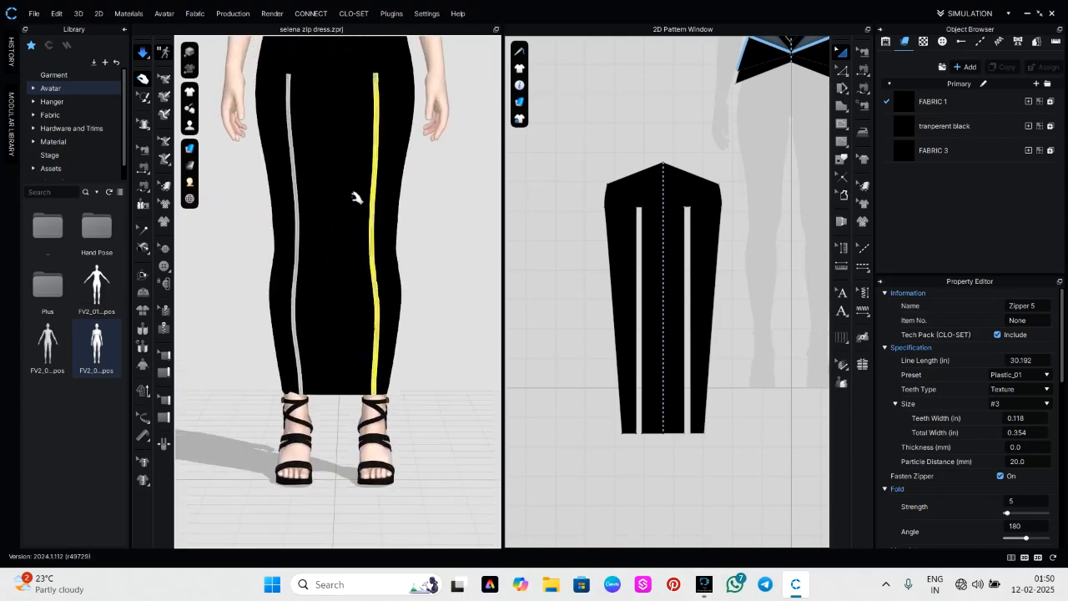
Try to reverse the zipper on the front skirt panel's left slit and simulate the garment with it
scroll(334, 275, "up", 3)
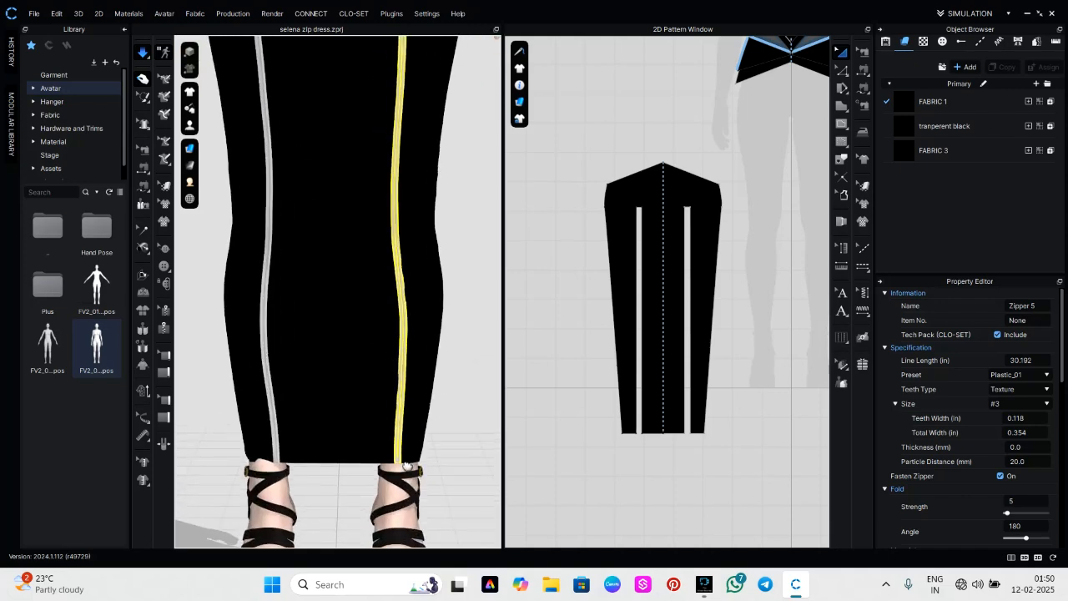
middle_click_drag(407, 465, 444, 285)
scroll(310, 282, "up", 5)
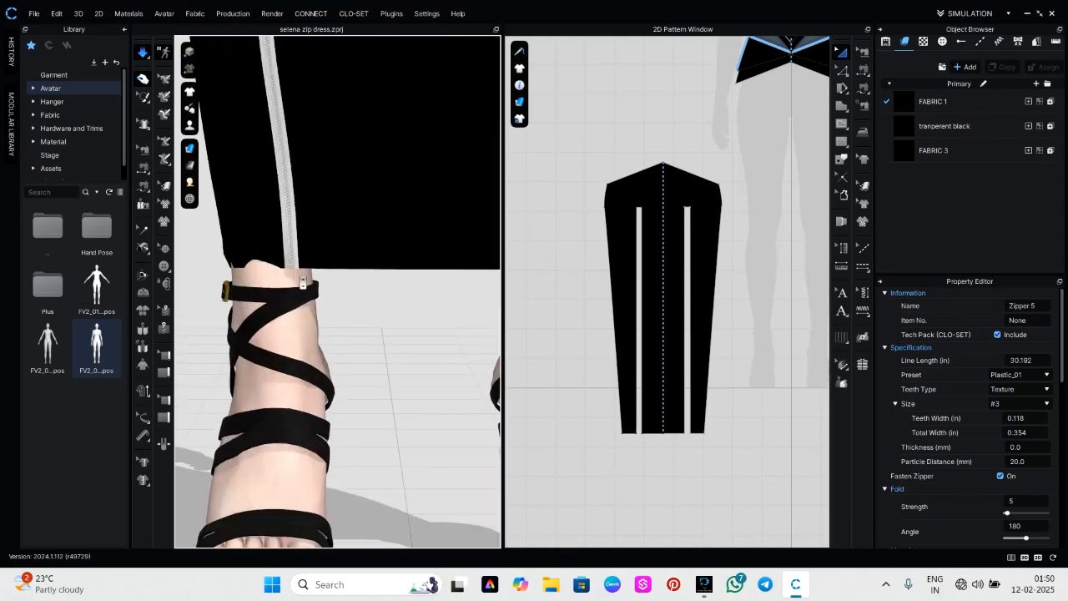
scroll(275, 253, "up", 2)
left_click(163, 308)
left_click(274, 254)
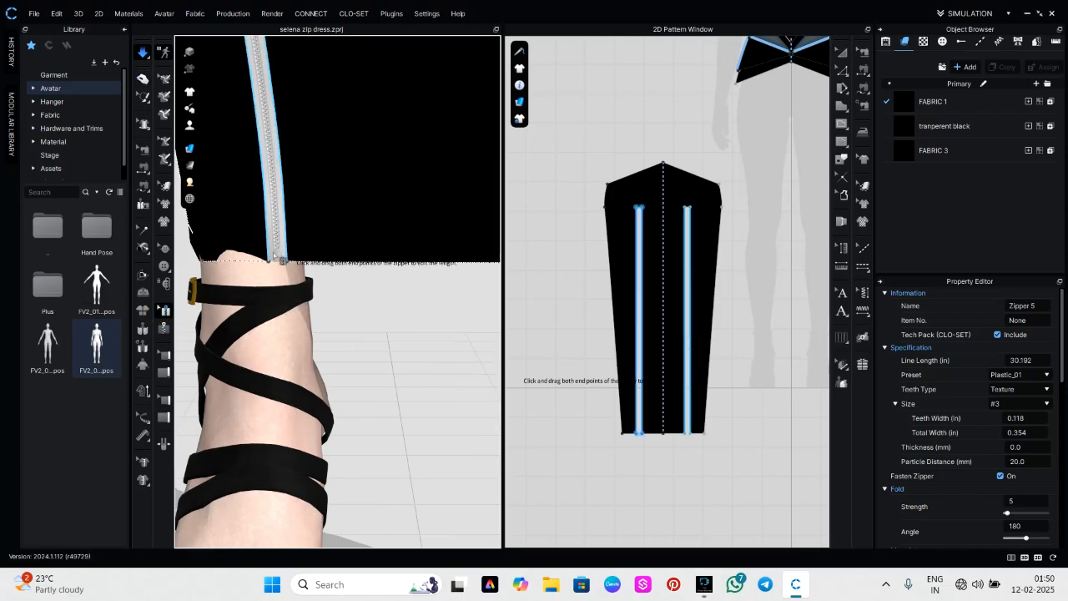
right_click(273, 254)
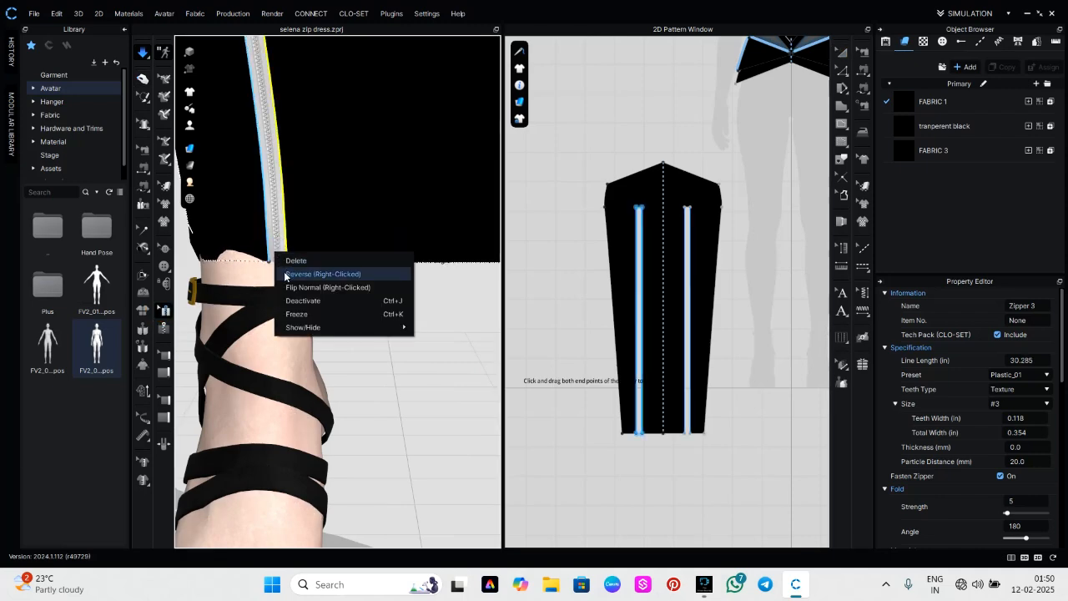
left_click(288, 275)
scroll(288, 278, "down", 5)
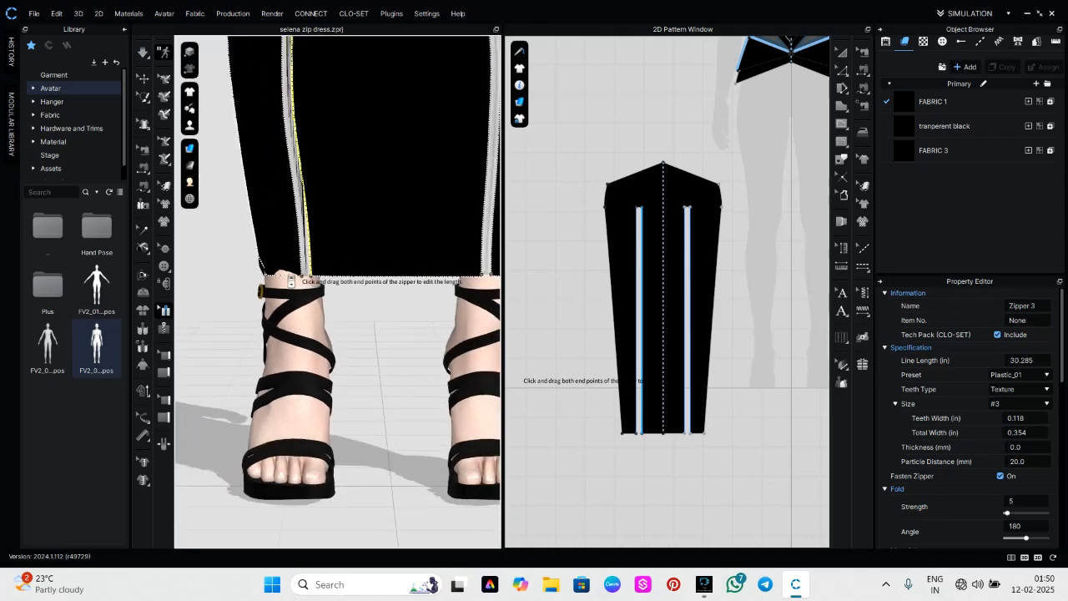
key("Delete")
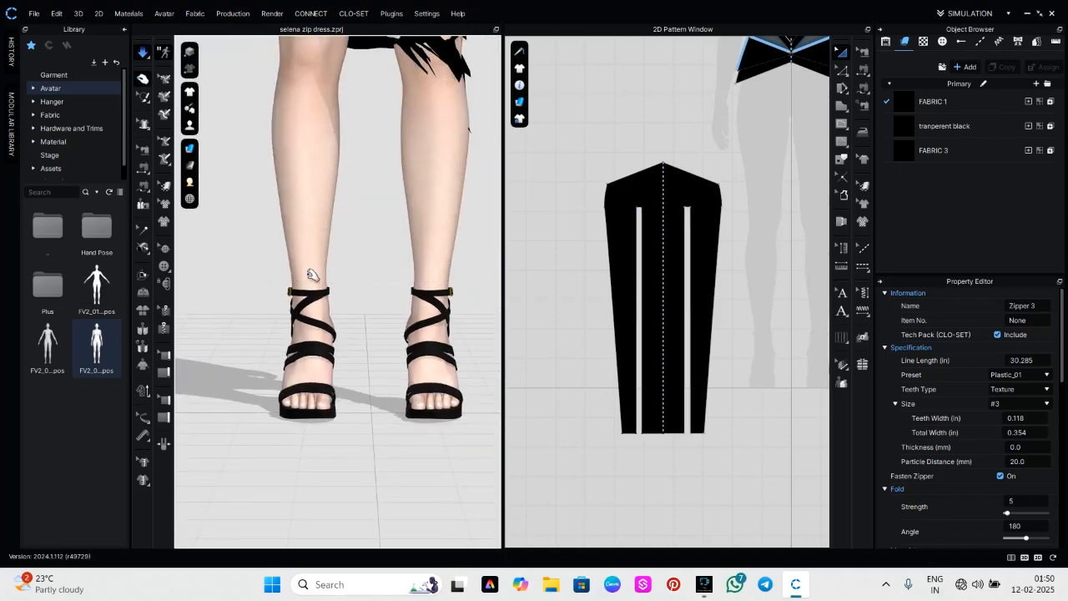
key("ctrl+z")
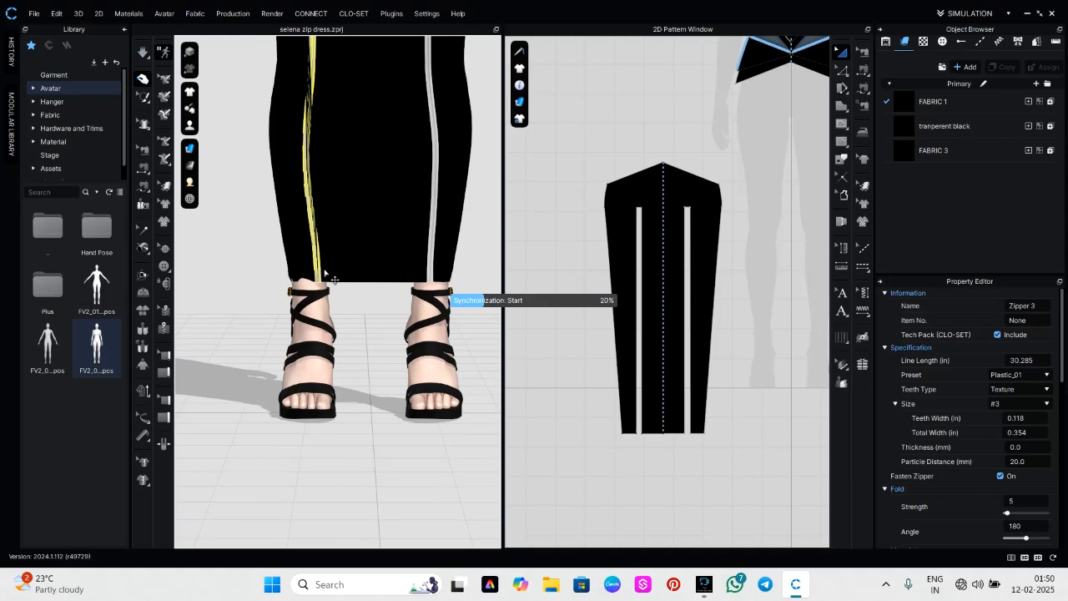
Delete the zipper from the front skirt panel's left slit and resume the simulation
key("space")
scroll(311, 268, "up", 3)
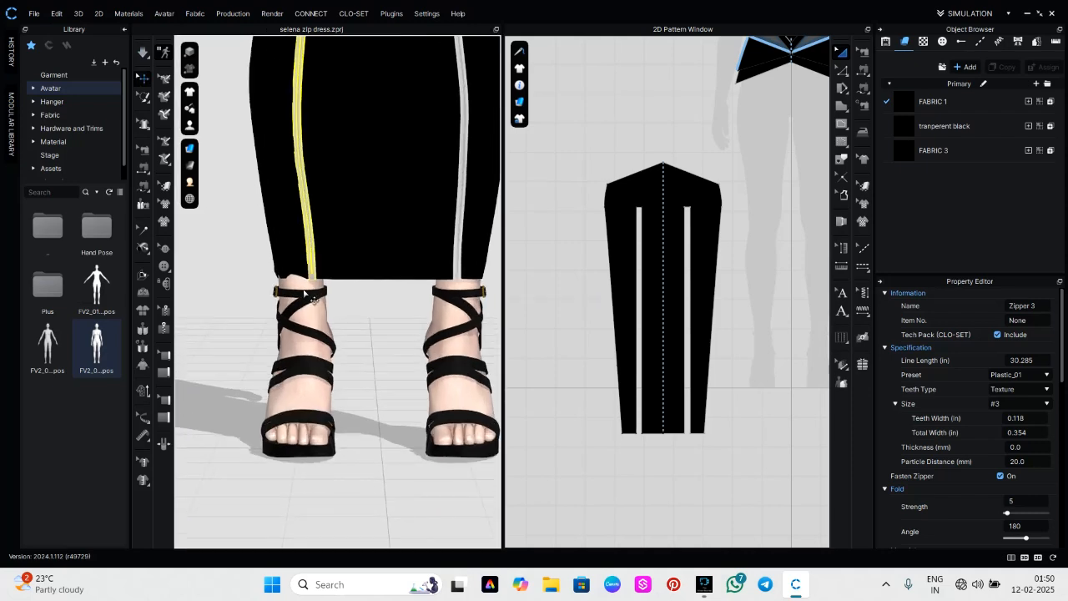
right_click(311, 271)
left_click(339, 279)
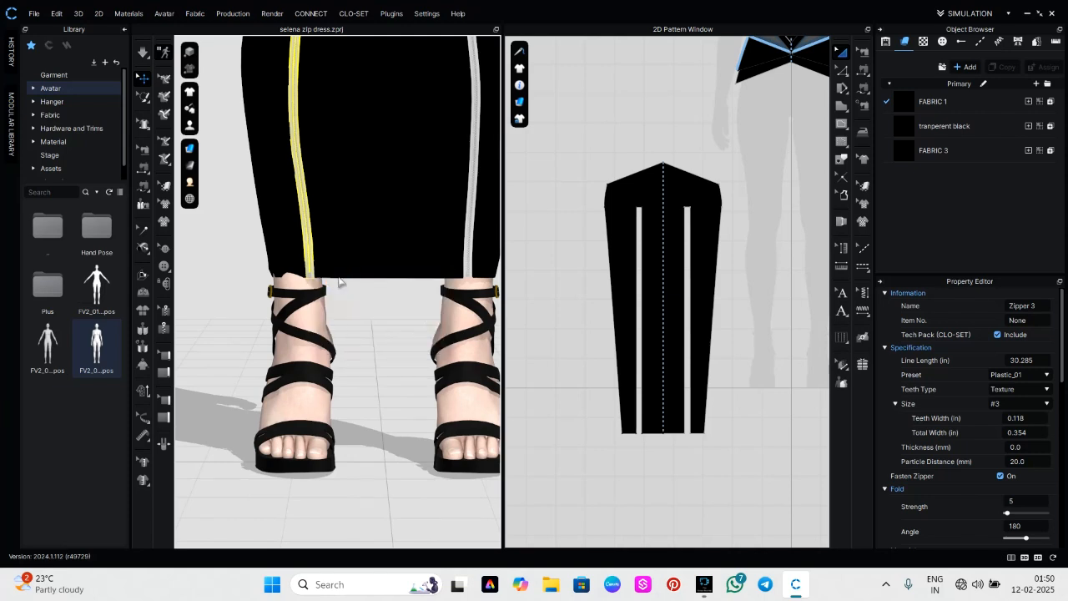
scroll(343, 283, "down", 3)
key("space")
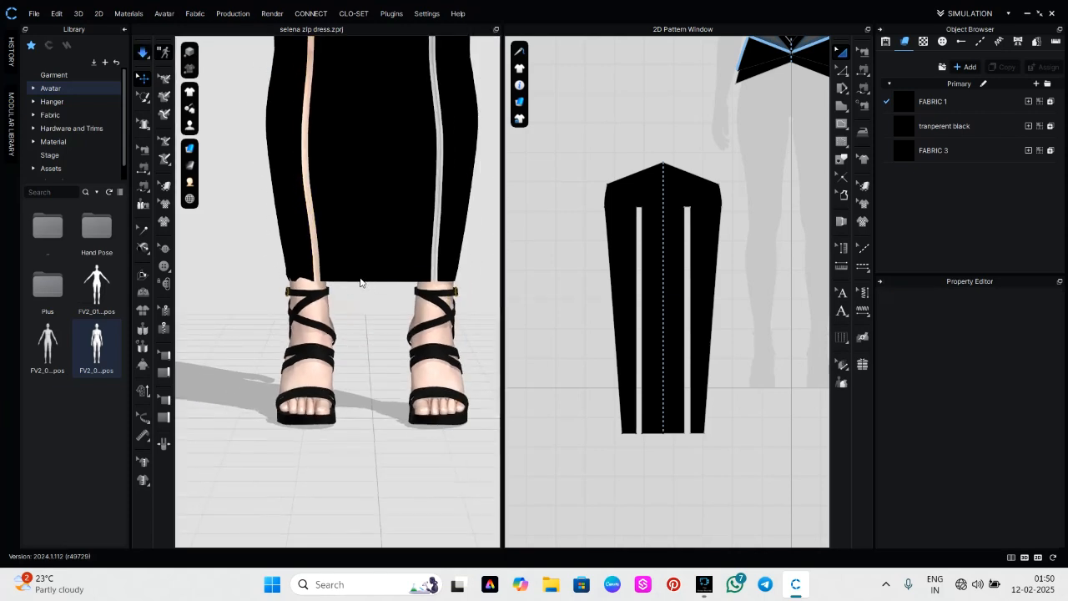
Add a zipper along both long edges of the front skirt panel's left slit, from the hem to its upper end
middle_click_drag(353, 281, 391, 290)
scroll(617, 359, "up", 4)
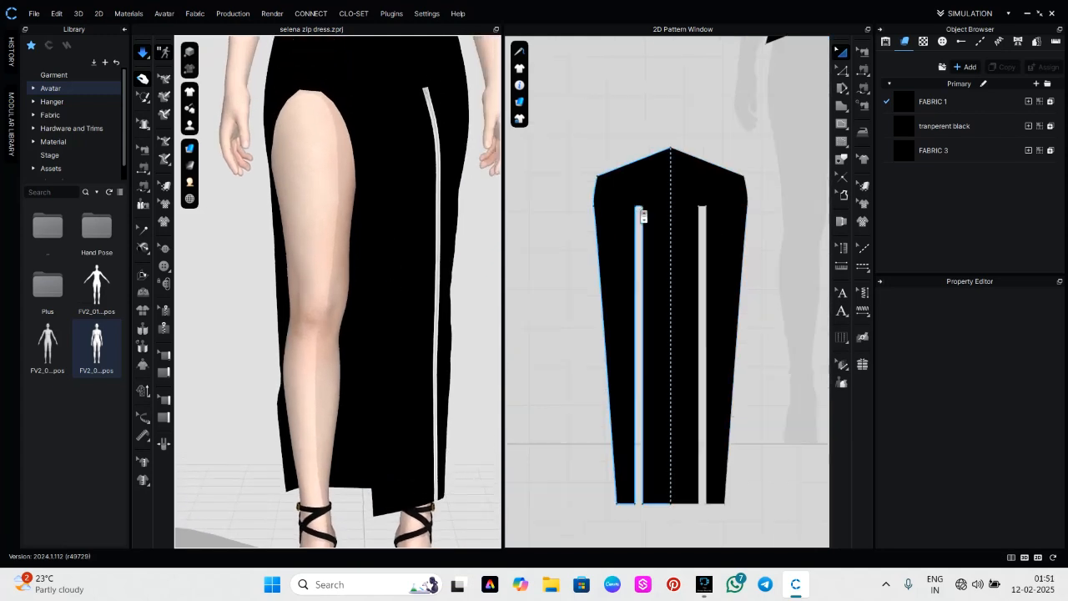
middle_click_drag(670, 145, 670, 140)
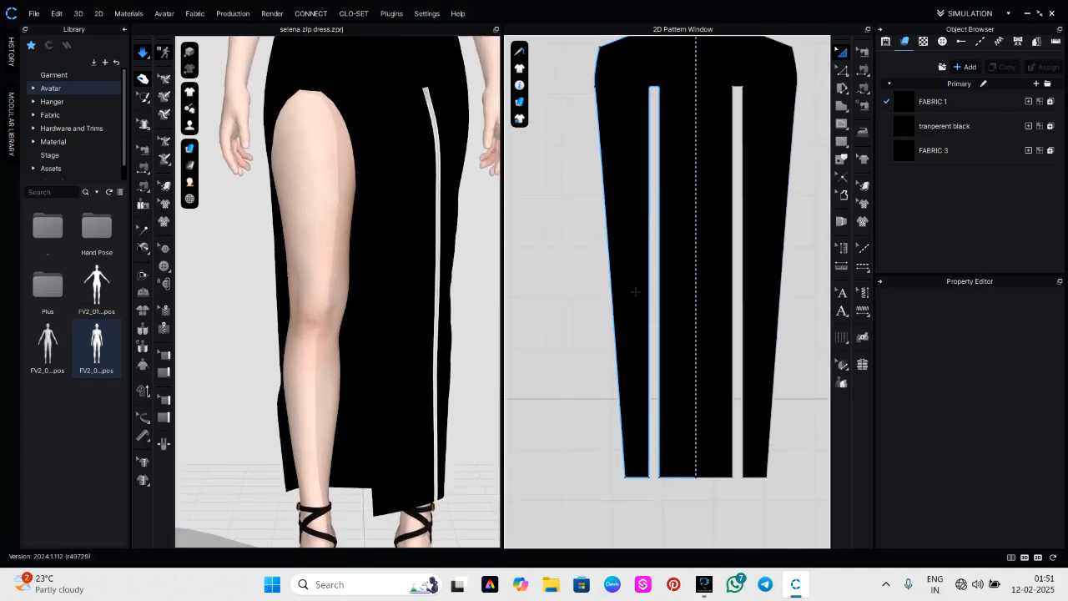
left_click(164, 329)
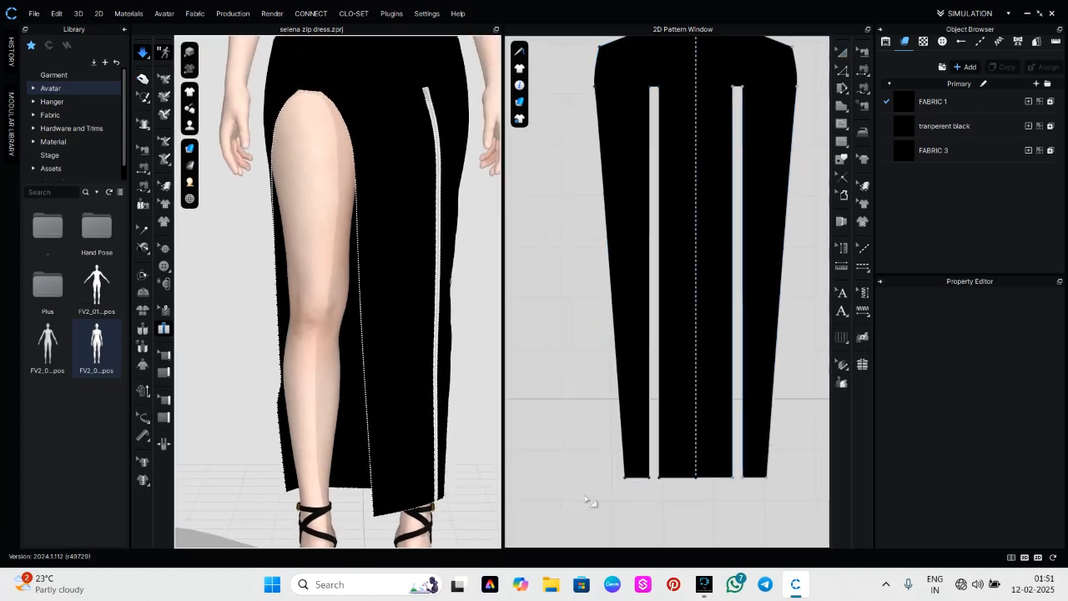
left_click(649, 482)
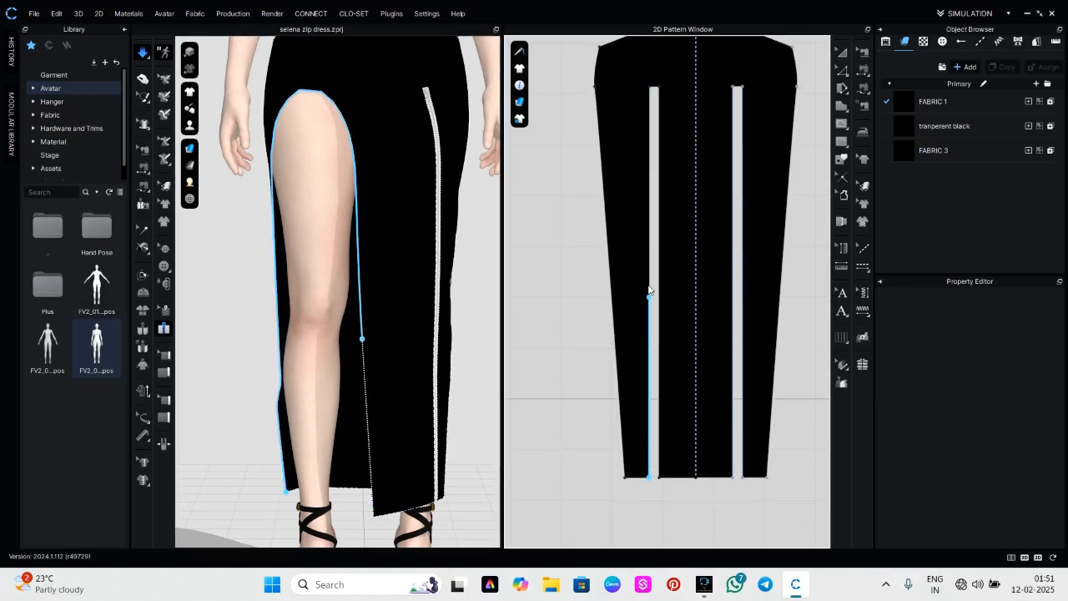
left_click(646, 85)
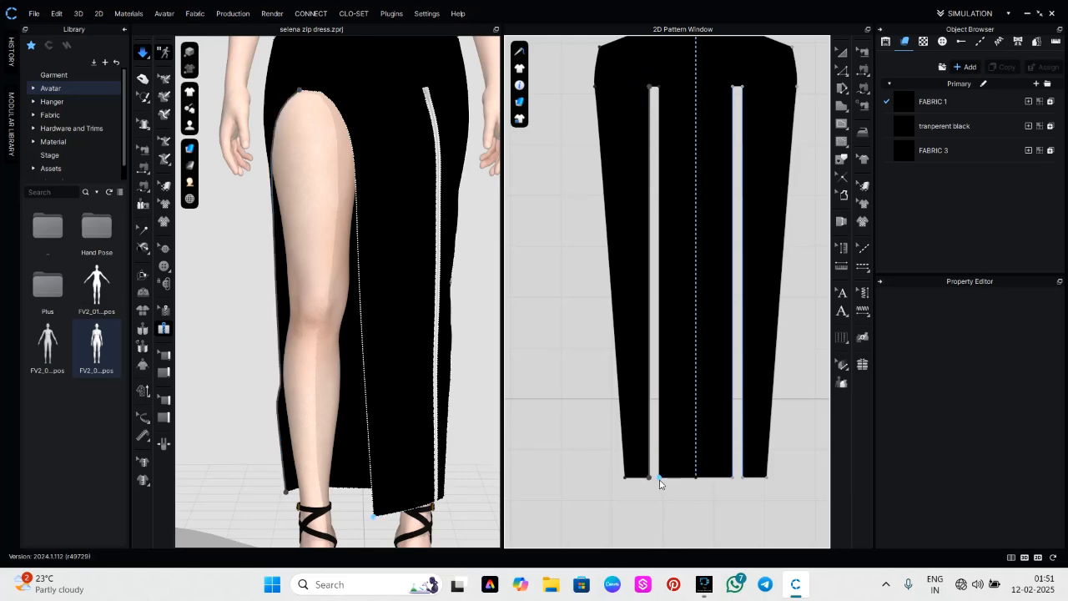
double_click(659, 87)
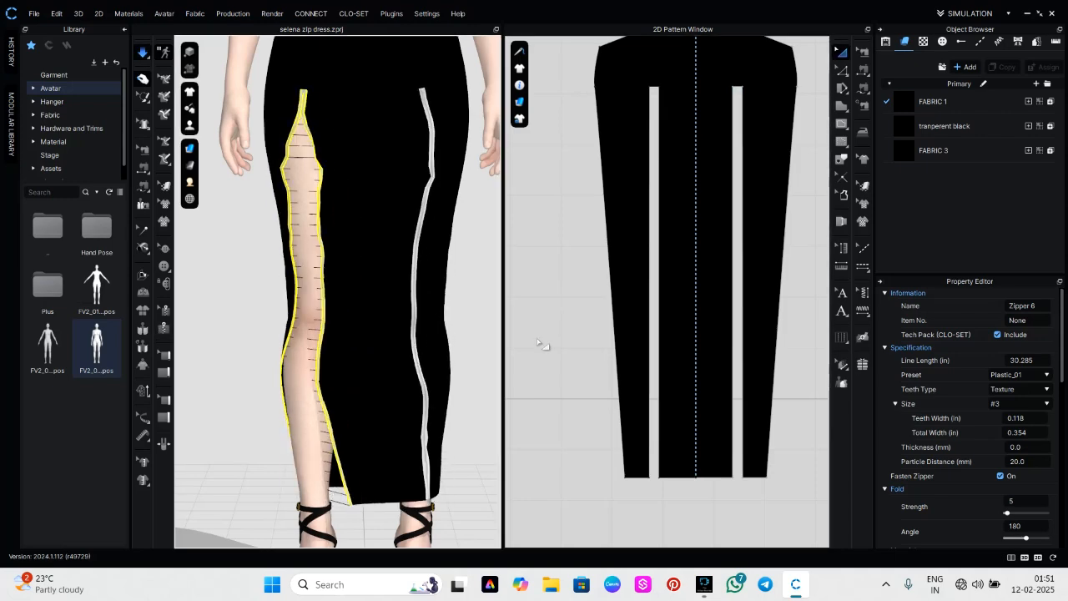
Pull the skirt hem sideways during simulation to settle the fabric and close the left slit's zipper
left_click_drag(281, 465, 135, 496)
left_click_drag(298, 484, 111, 517)
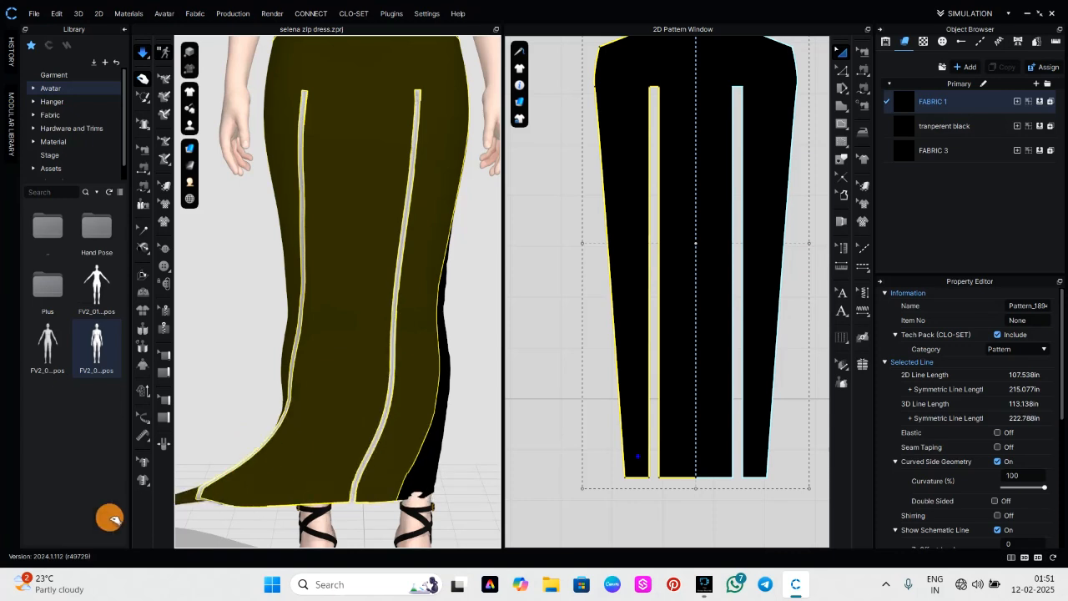
right_click_drag(258, 506, 316, 501)
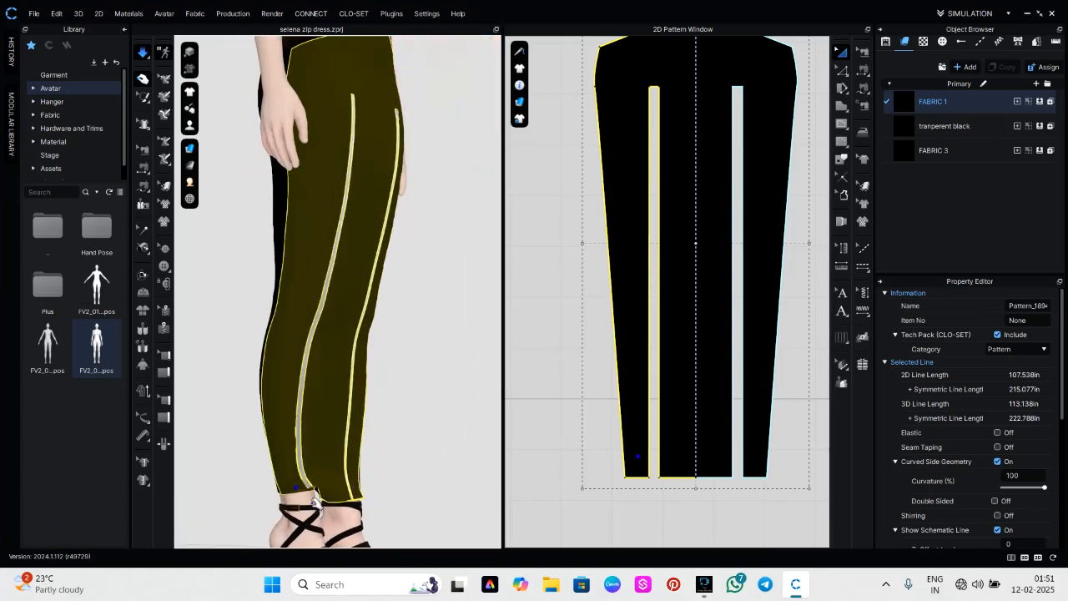
left_click_drag(315, 501, 204, 528)
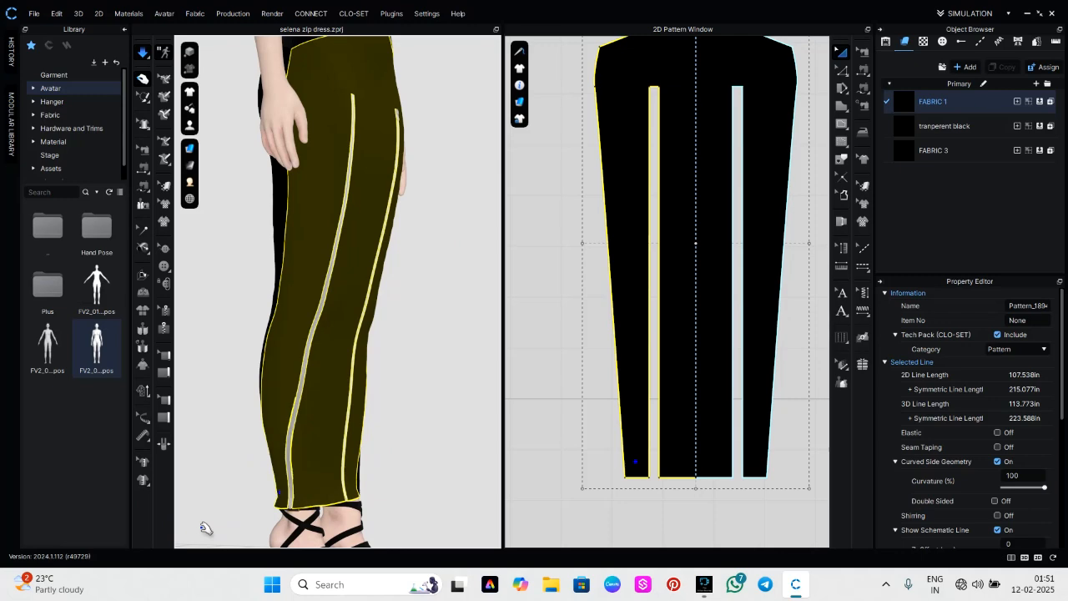
Examine the closed zippers on both front skirt slits from their upper ends down to the hem
scroll(365, 250, "up", 5)
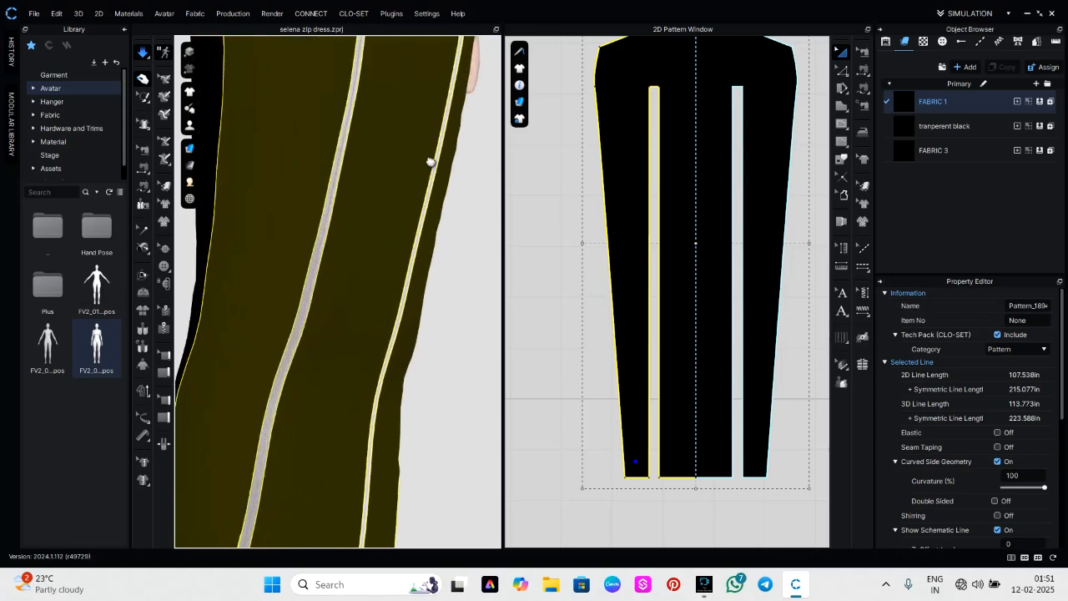
right_click_drag(413, 325, 354, 351)
left_click(648, 529)
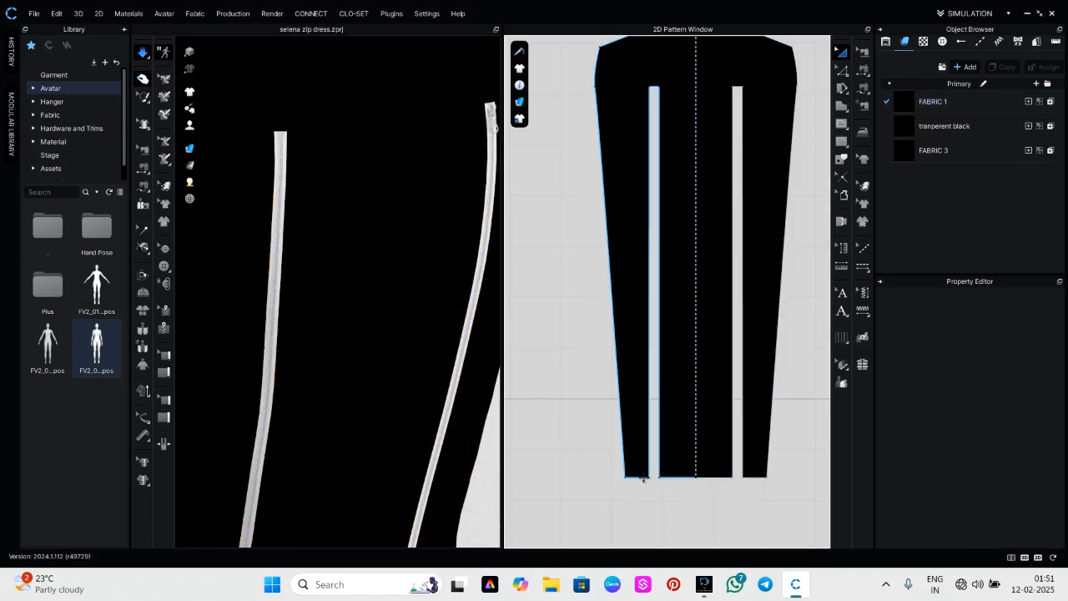
left_click(167, 373)
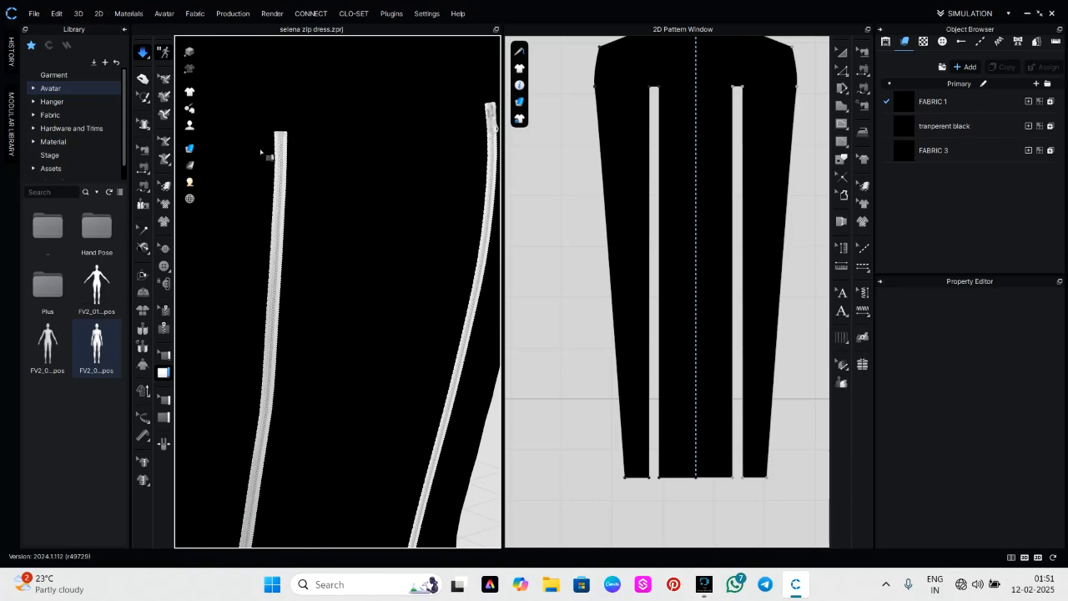
right_click_drag(388, 166, 301, 157)
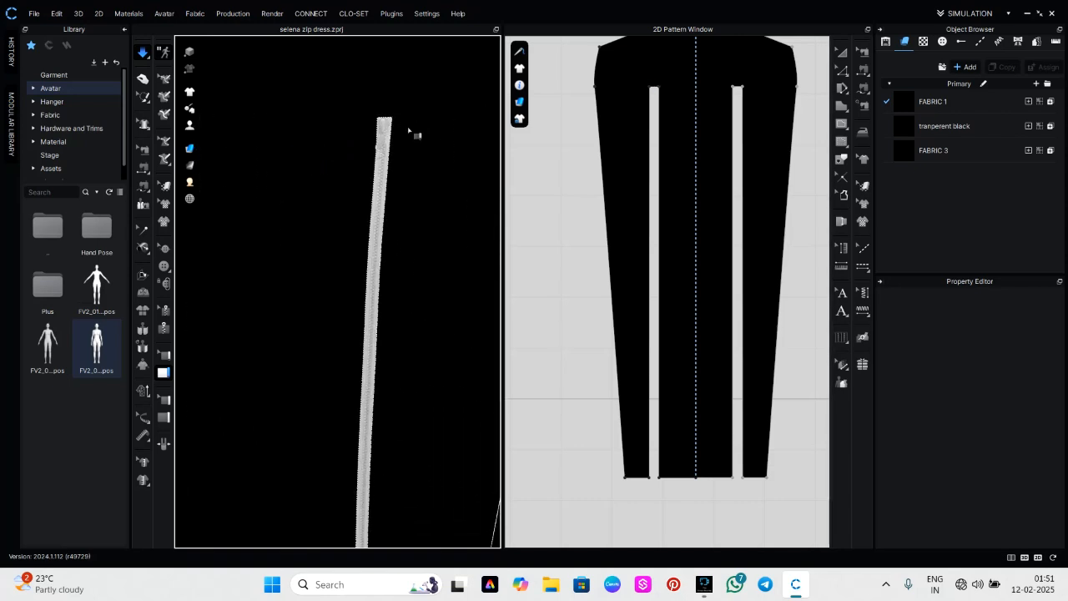
scroll(408, 128, "down", 3)
middle_click_drag(420, 119, 352, 264)
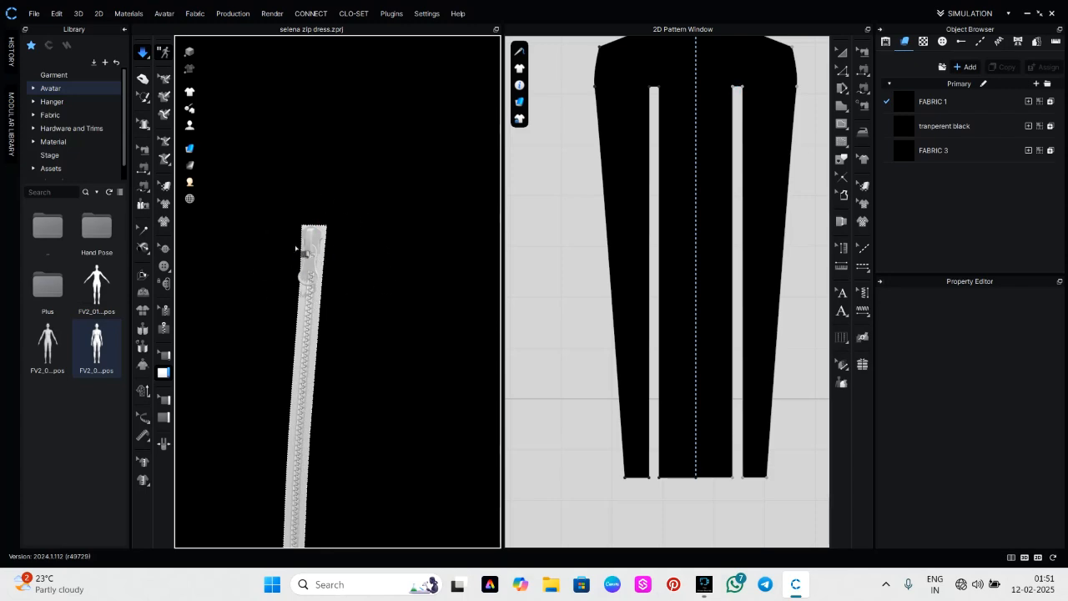
scroll(355, 367, "up", 5)
middle_click_drag(353, 370, 384, 332)
right_click_drag(385, 332, 477, 347)
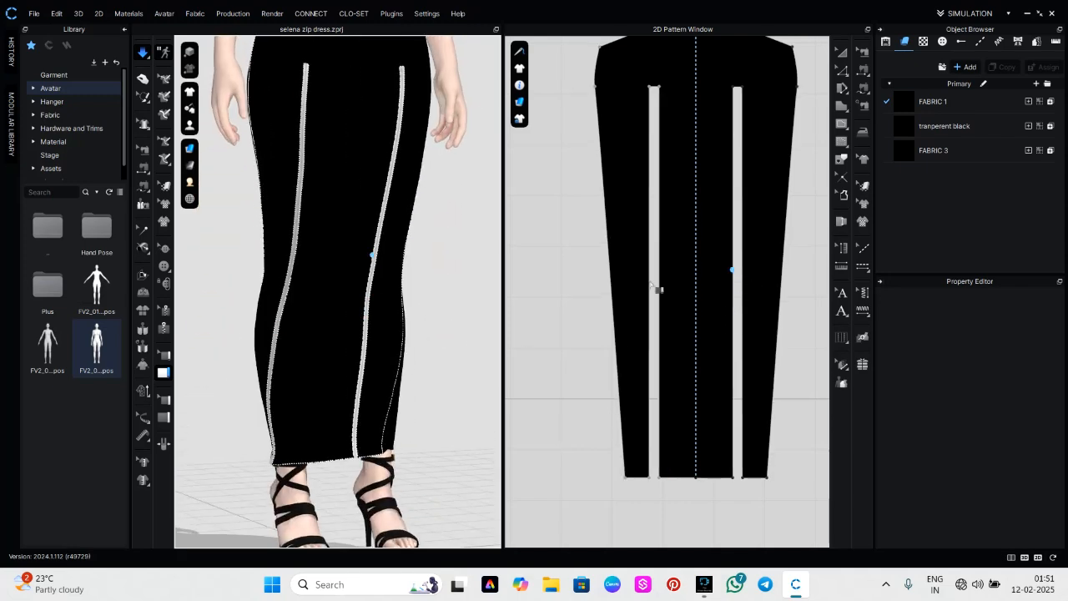
middle_click_drag(336, 178, 351, 277)
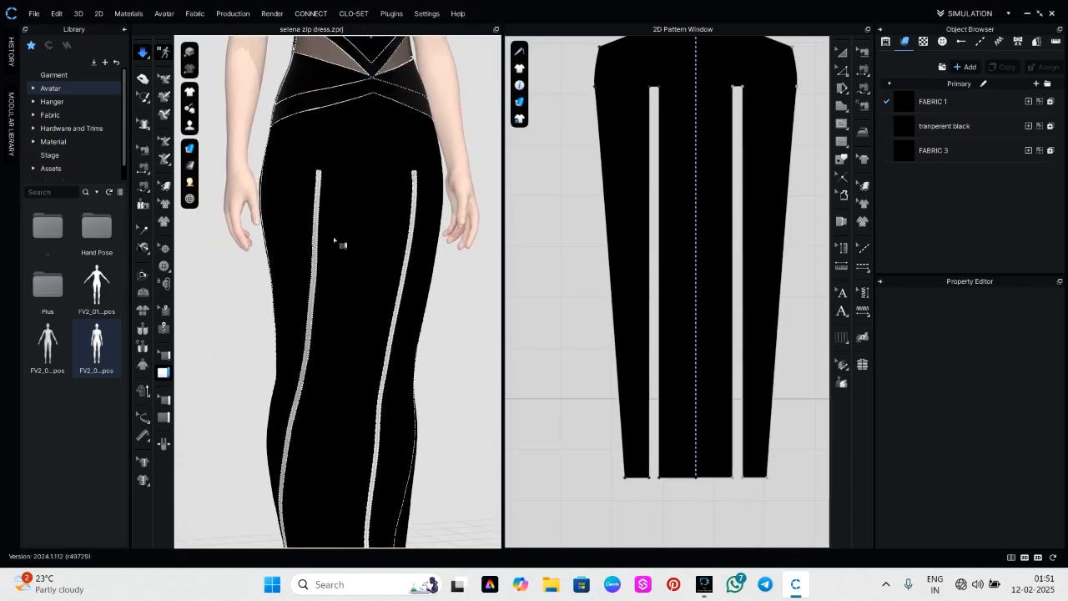
middle_click_drag(333, 328, 377, 70)
right_click_drag(340, 303, 399, 300)
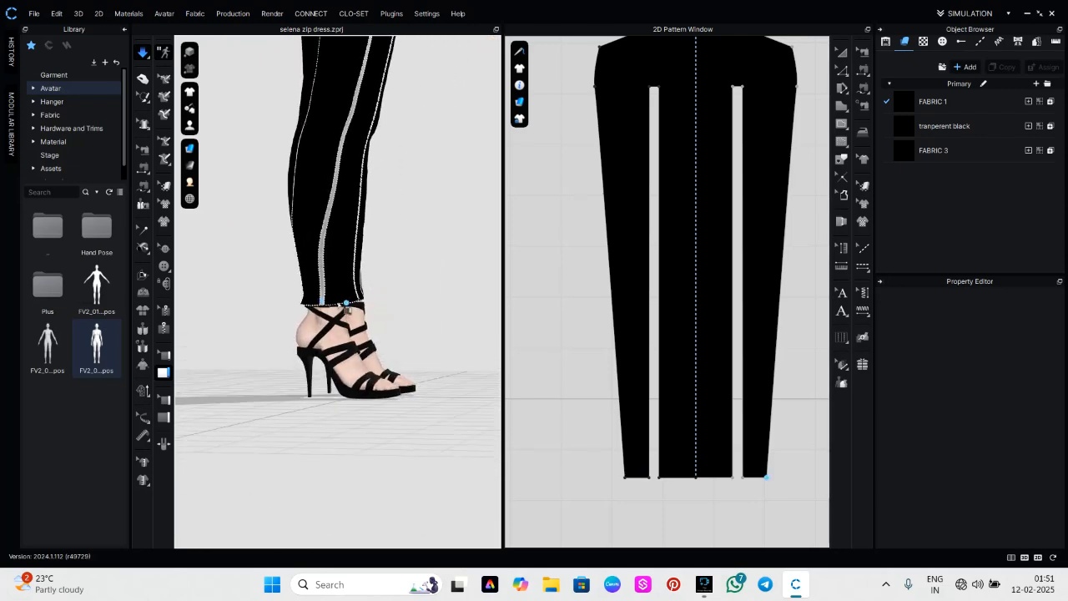
scroll(321, 306, "down", 3)
scroll(317, 303, "down", 5)
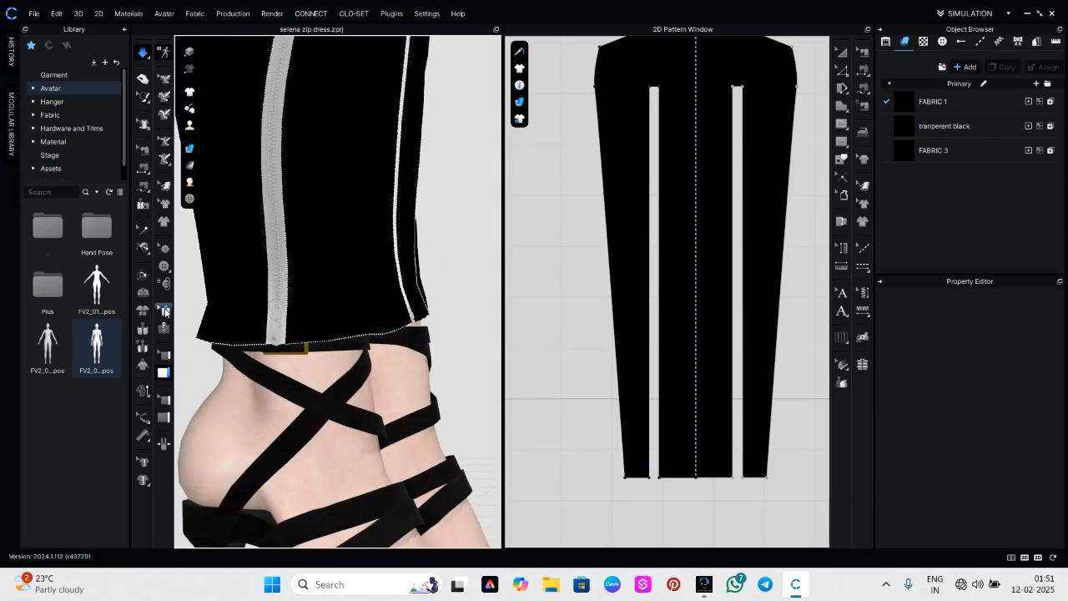
Move the left slit zipper's slider up a short way from the hem and simulate the skirt
left_click(143, 79)
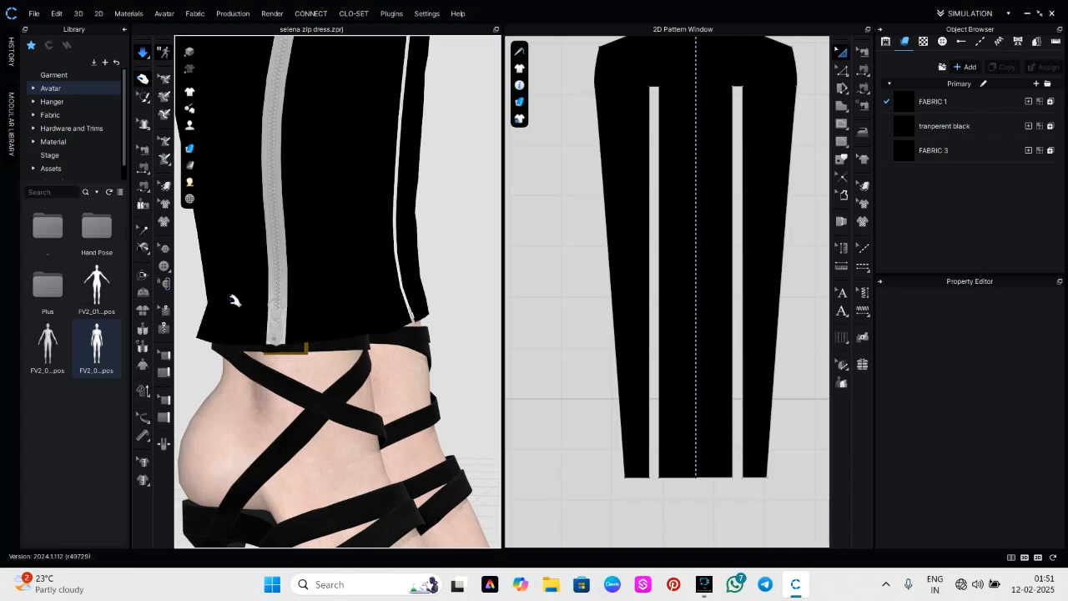
left_click(277, 320)
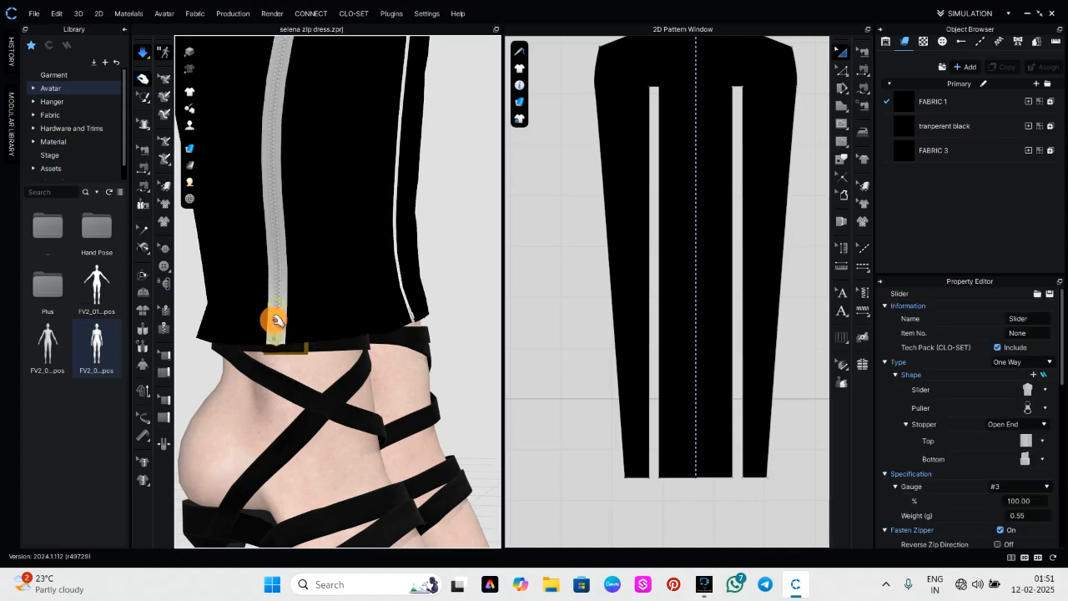
left_click(276, 321)
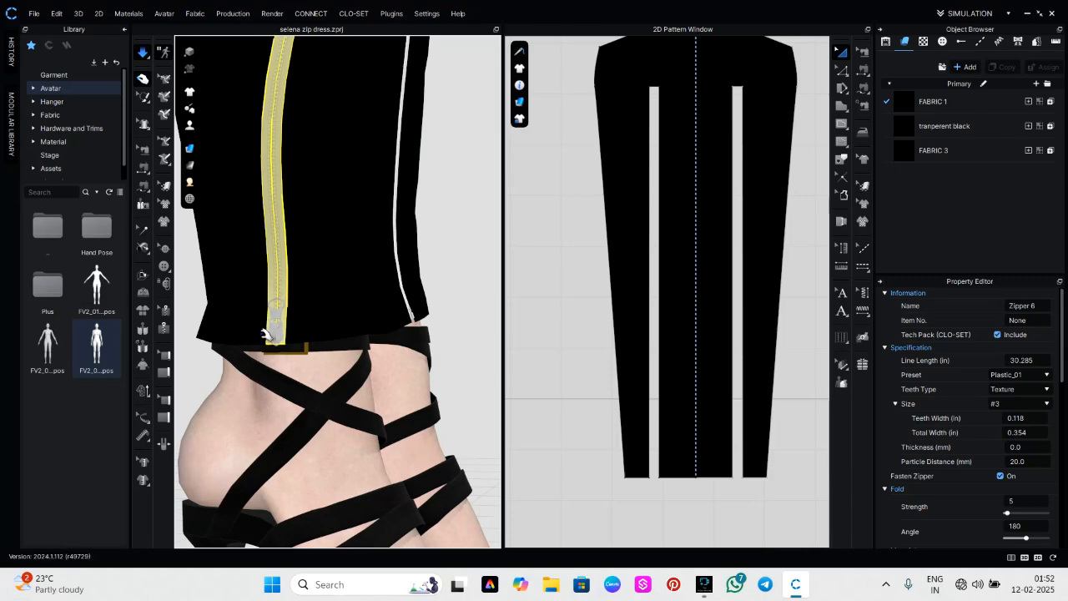
left_click(277, 336)
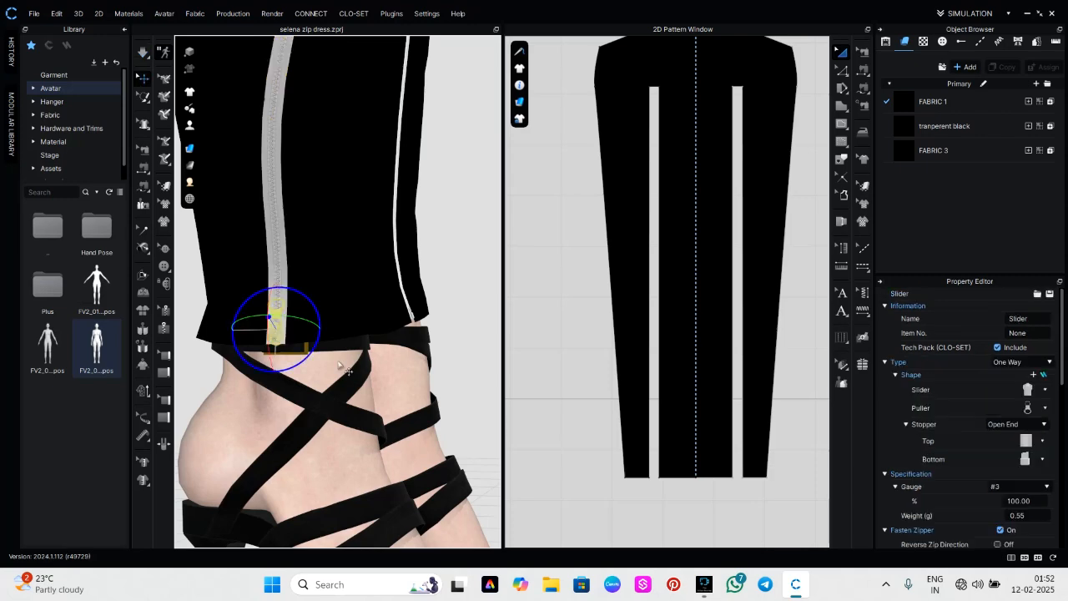
left_click(445, 359)
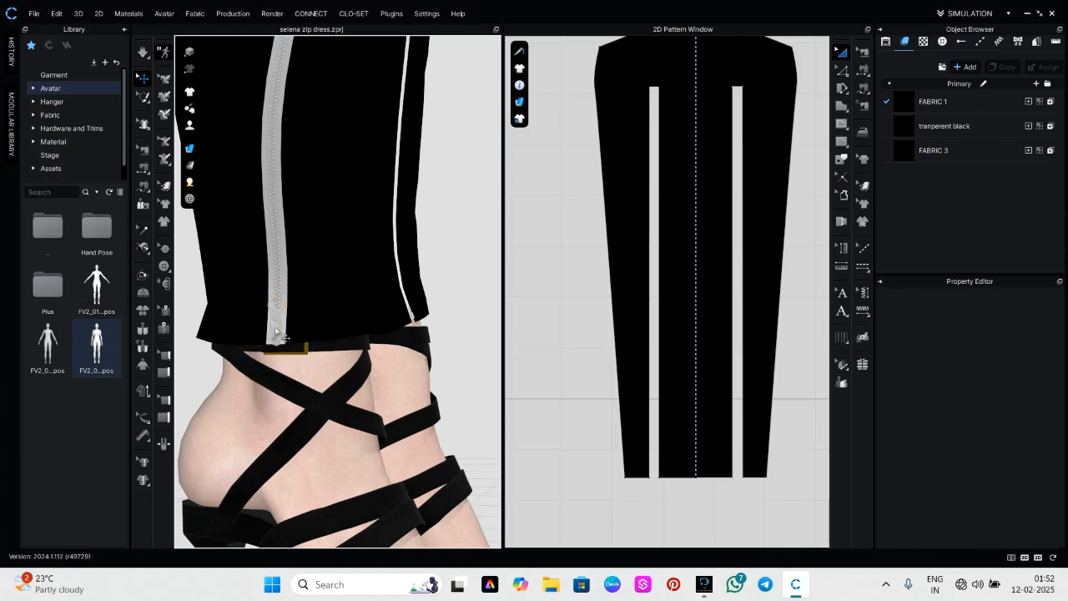
left_click_drag(277, 330, 267, 92)
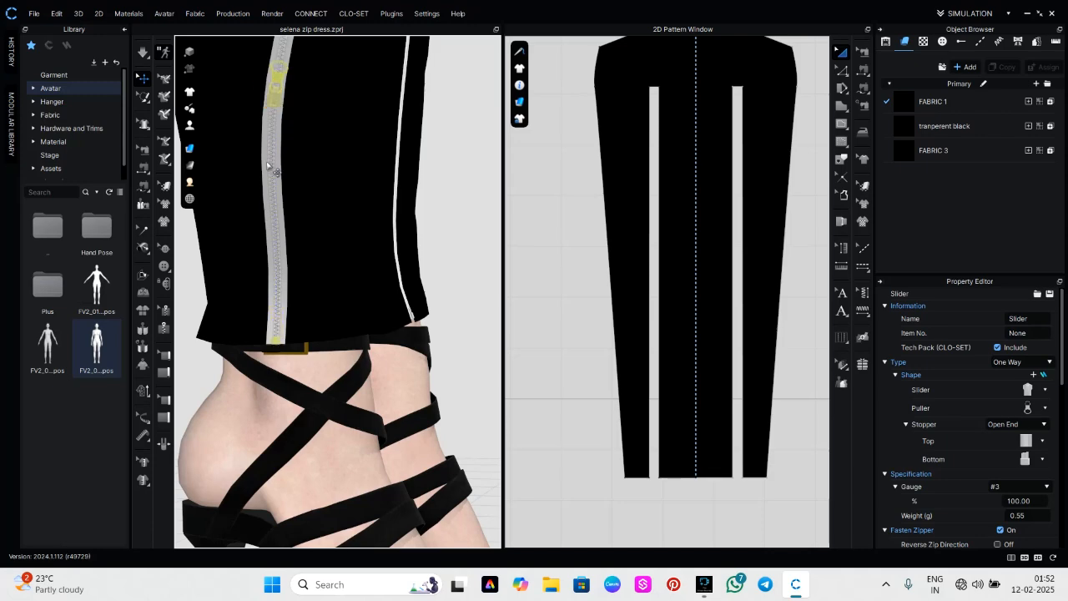
scroll(310, 219, "down", 4)
key("space")
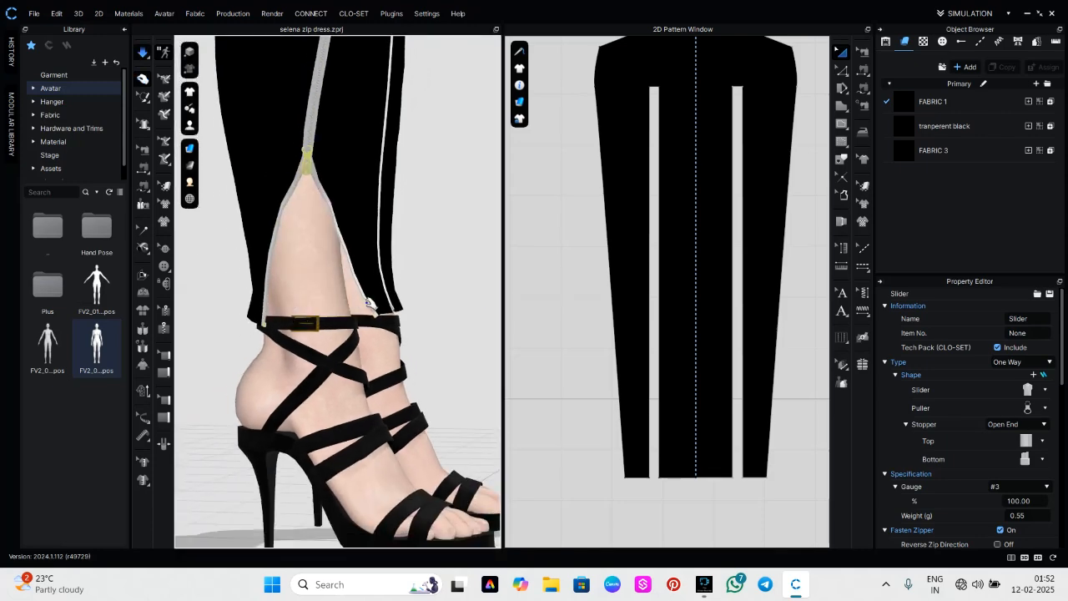
Try to move the left zipper's slider farther up from the top of the opened slit
right_click_drag(379, 309, 340, 429)
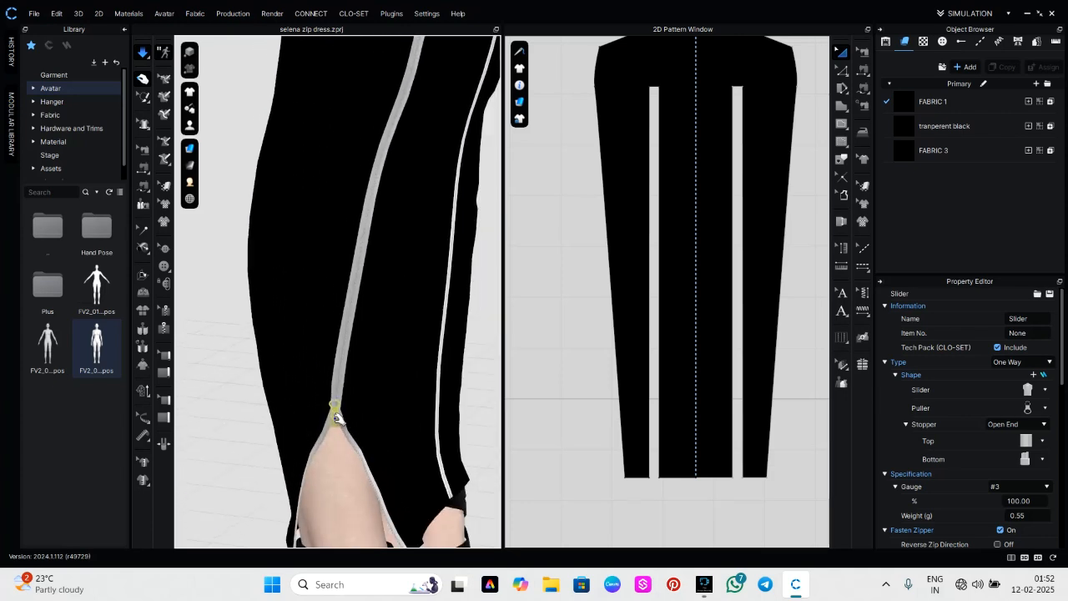
left_click(336, 417)
left_click(335, 418)
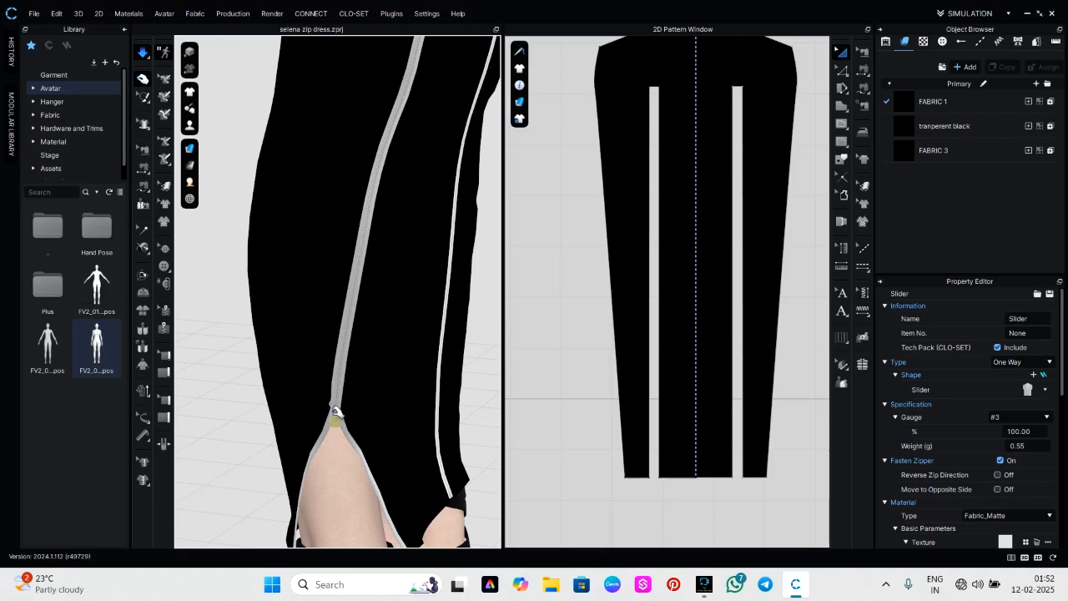
left_click(335, 421)
left_click_drag(332, 421, 341, 382)
key("space")
left_click(334, 422)
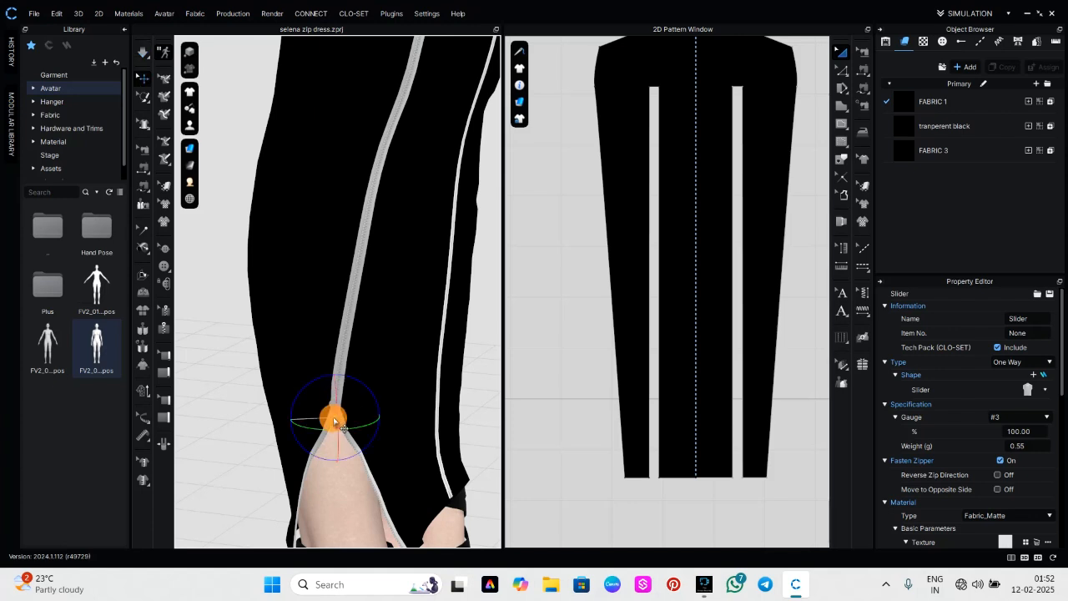
left_click_drag(334, 421, 338, 398)
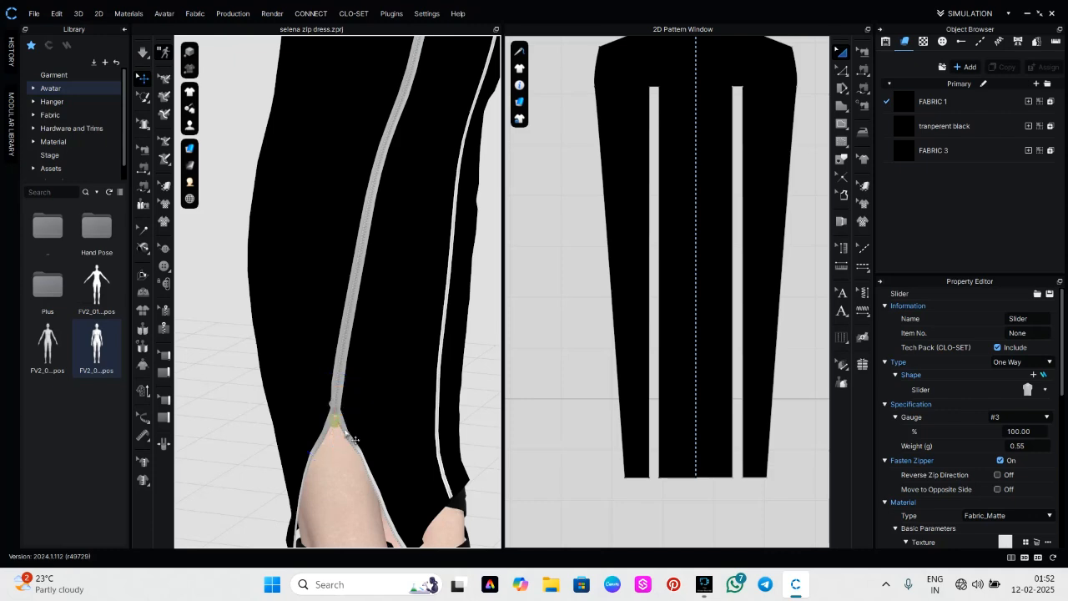
Undo the last slider edits and the simulation that opened the left slit
key("ctrl+z")
key("ctrl+z")
key("ctrl+z")
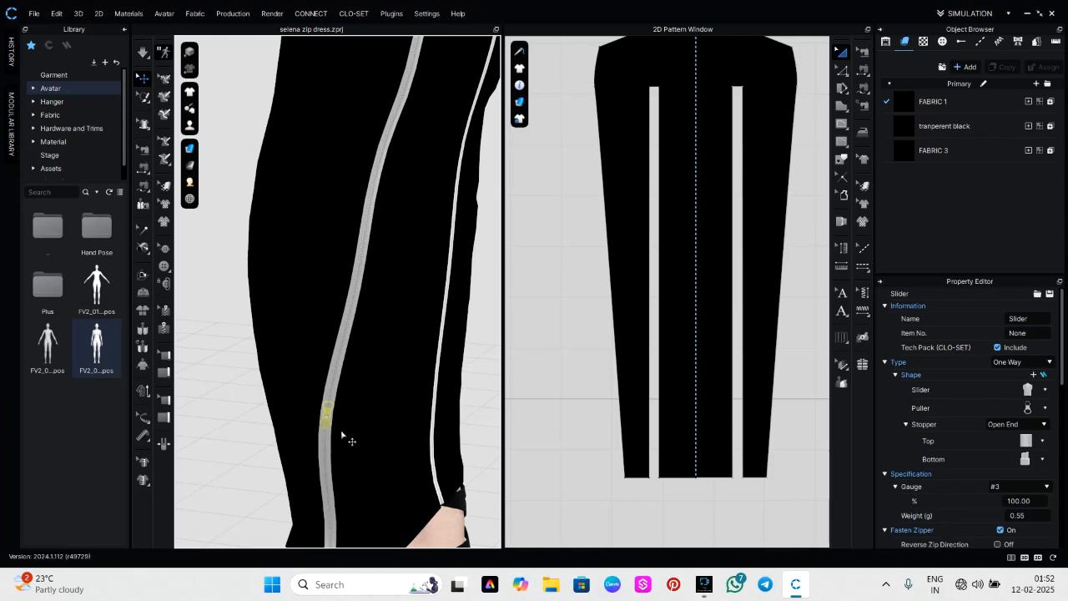
Move the left zipper's slider up the leg to above the knee and simulate the skirt to open the slit
left_click_drag(330, 426, 409, 60)
left_click_drag(409, 100, 358, 430)
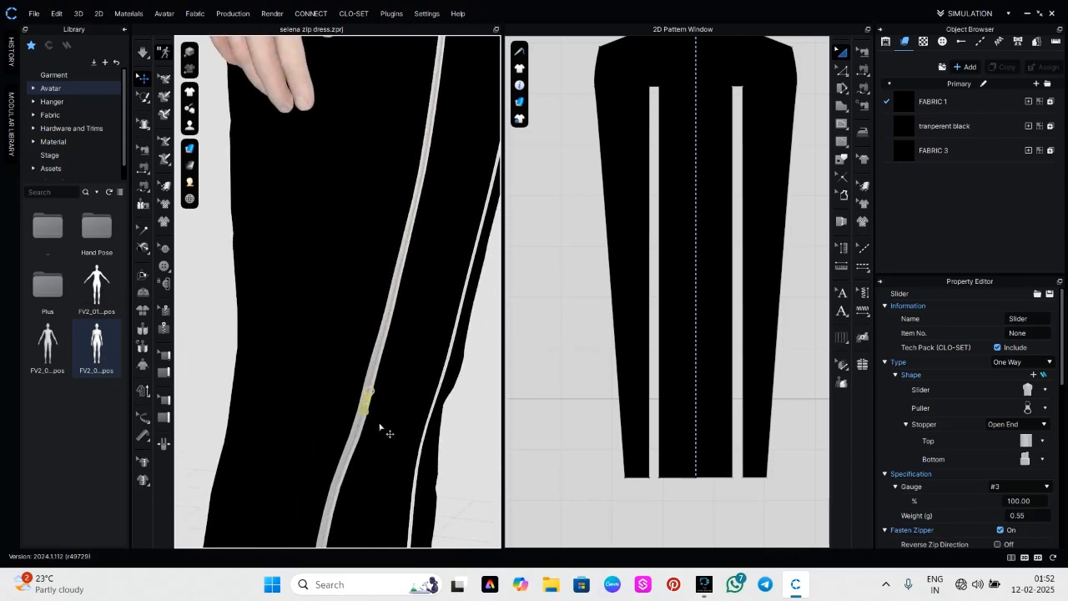
right_click_drag(381, 428, 341, 410)
left_click_drag(359, 416, 378, 221)
scroll(383, 284, "down", 7)
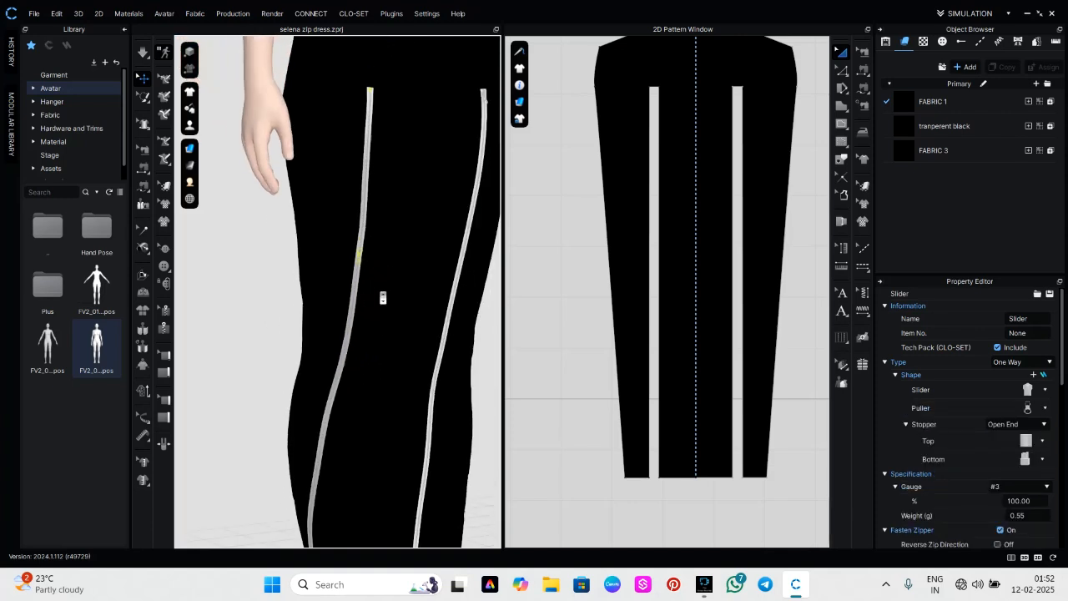
right_click_drag(391, 299, 383, 301)
key("space")
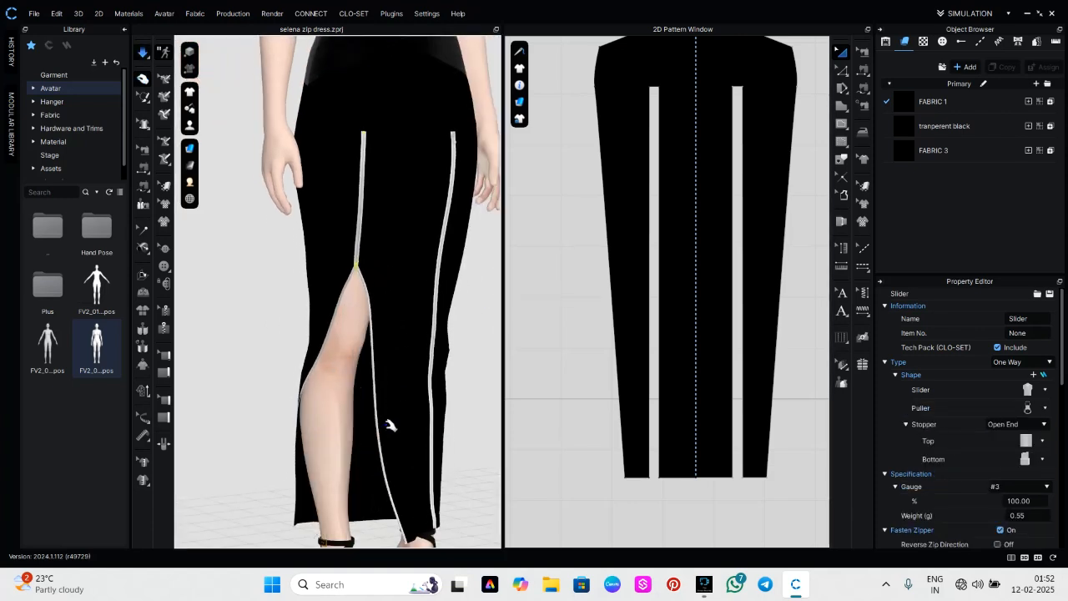
Delete the zipper from the front skirt panel's right slit
right_click_drag(429, 364, 382, 368)
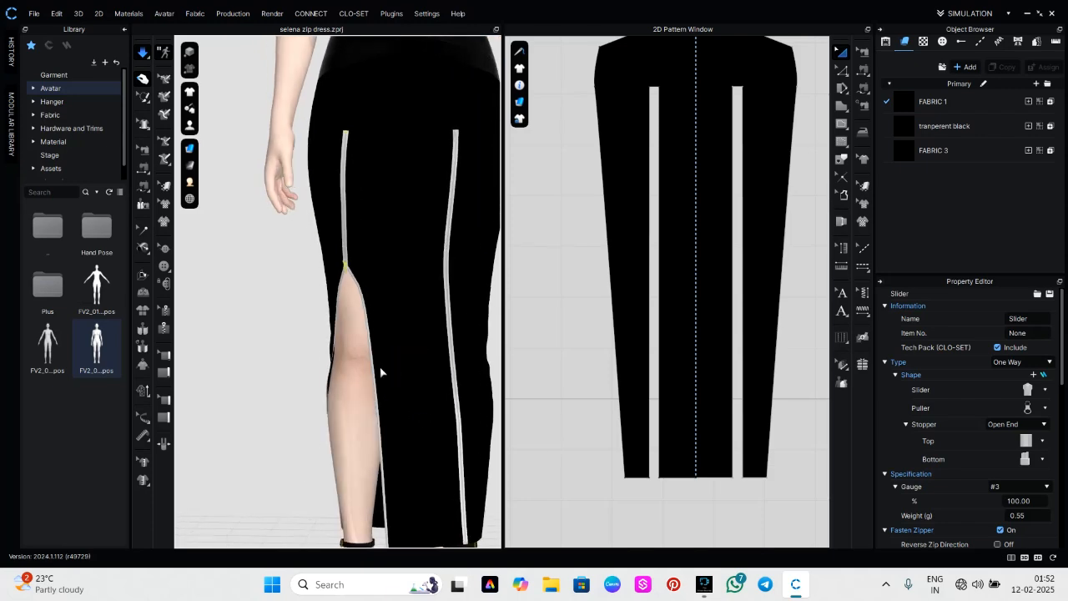
middle_click_drag(439, 423, 430, 306)
scroll(436, 241, "up", 2)
scroll(436, 241, "up", 1)
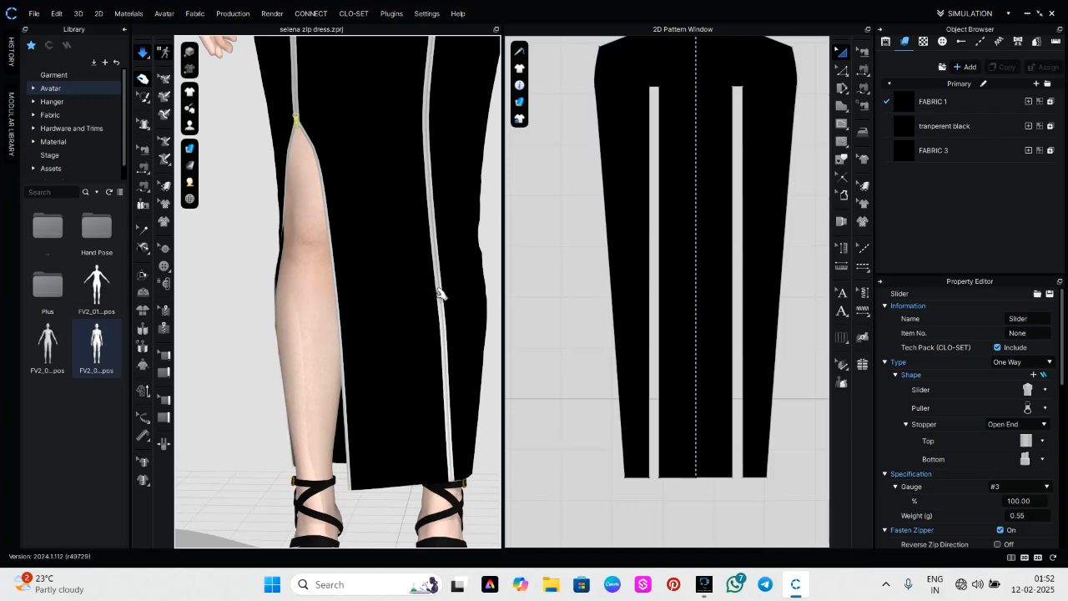
left_click(440, 292)
right_click(441, 294)
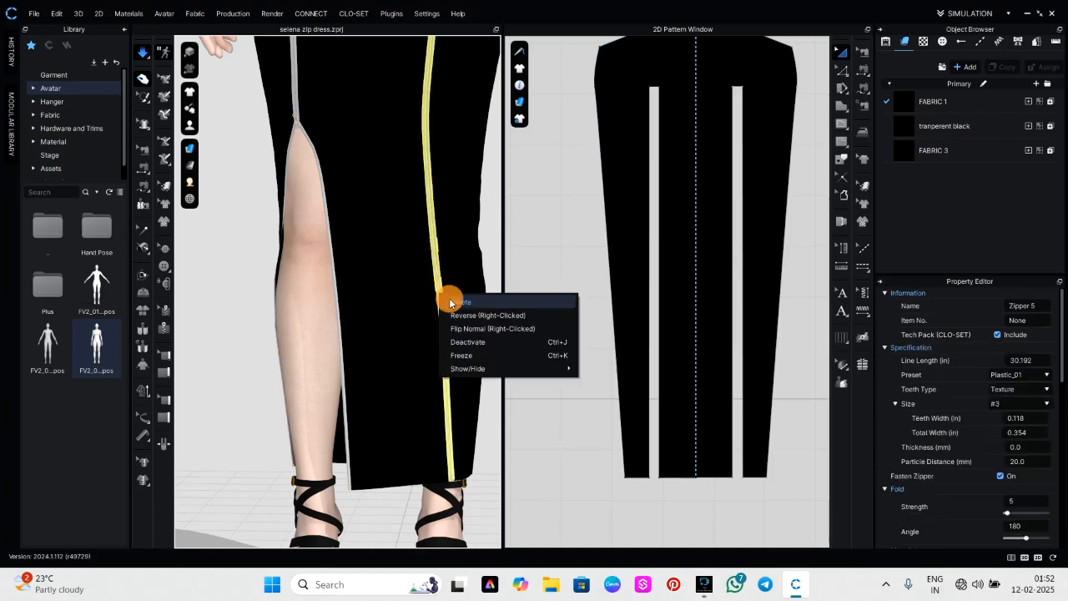
left_click(451, 302)
scroll(442, 332, "down", 3)
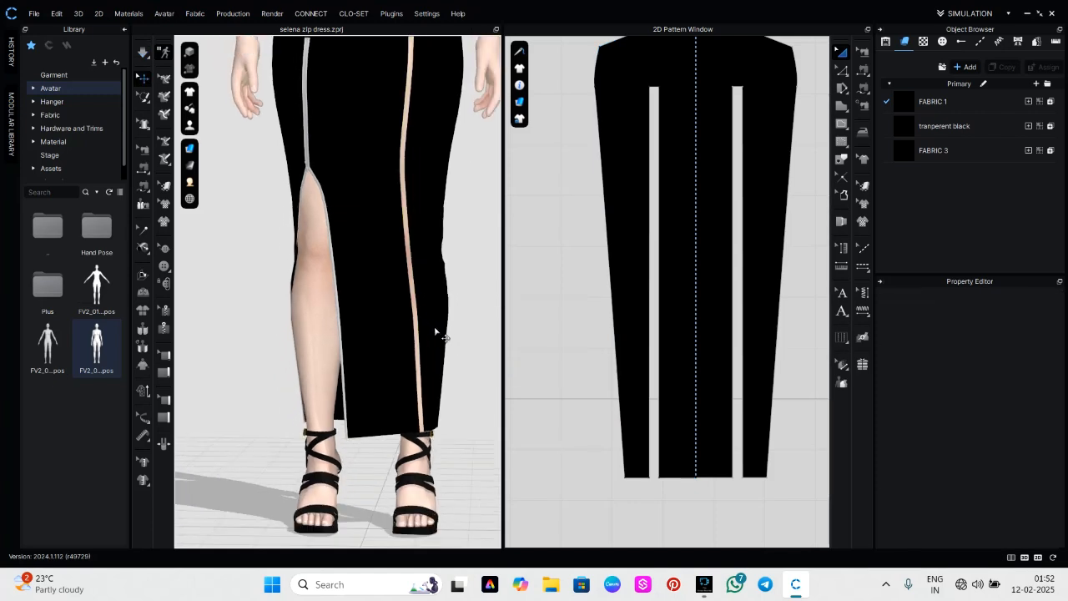
Add a zipper along both long edges of the front skirt panel's right slit, from the hem to its upper end
left_click(163, 328)
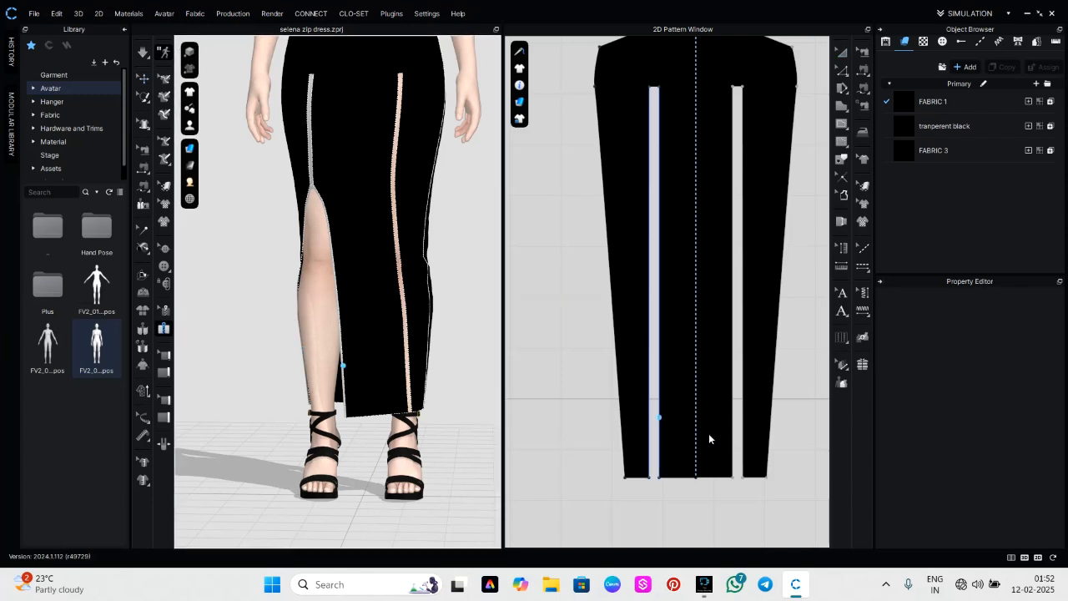
scroll(728, 475, "up", 2)
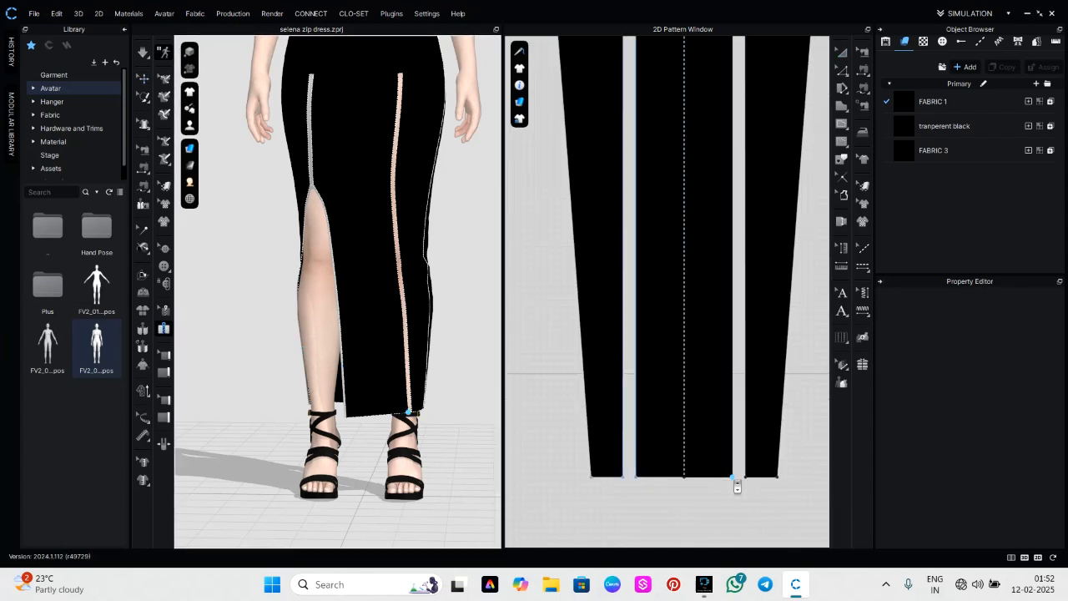
left_click(732, 481)
middle_click_drag(743, 200, 727, 332)
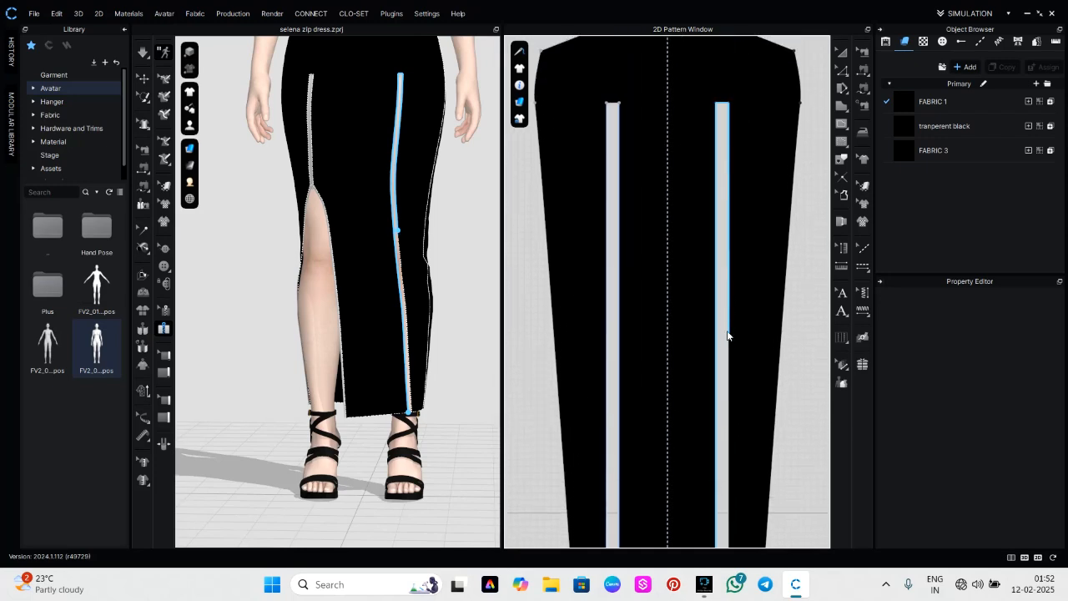
double_click(714, 100)
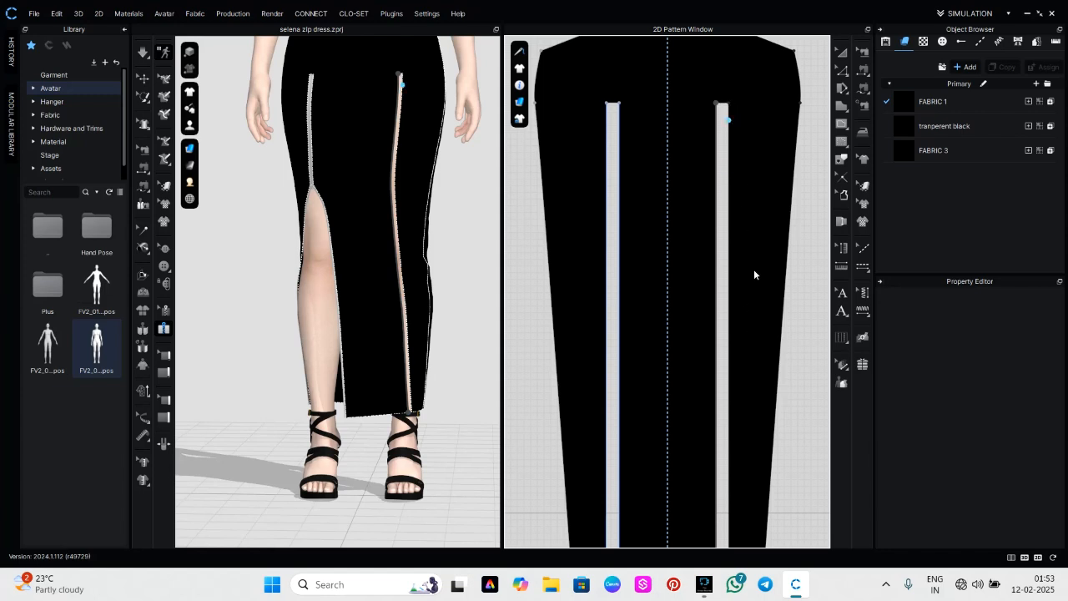
middle_click_drag(760, 379, 710, 443)
left_click(697, 384)
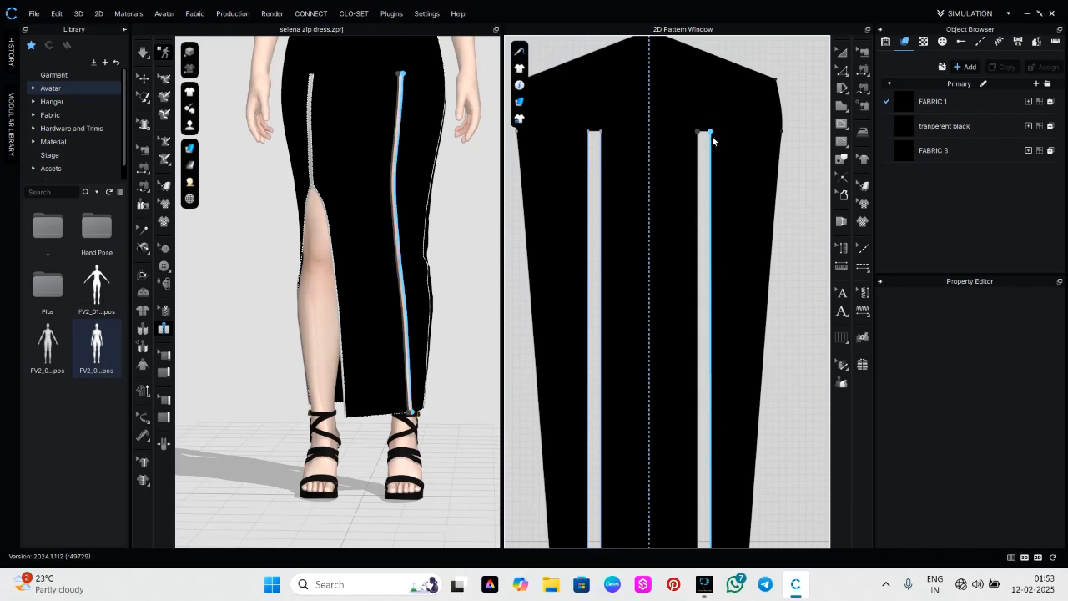
double_click(710, 134)
scroll(440, 376, "up", 3)
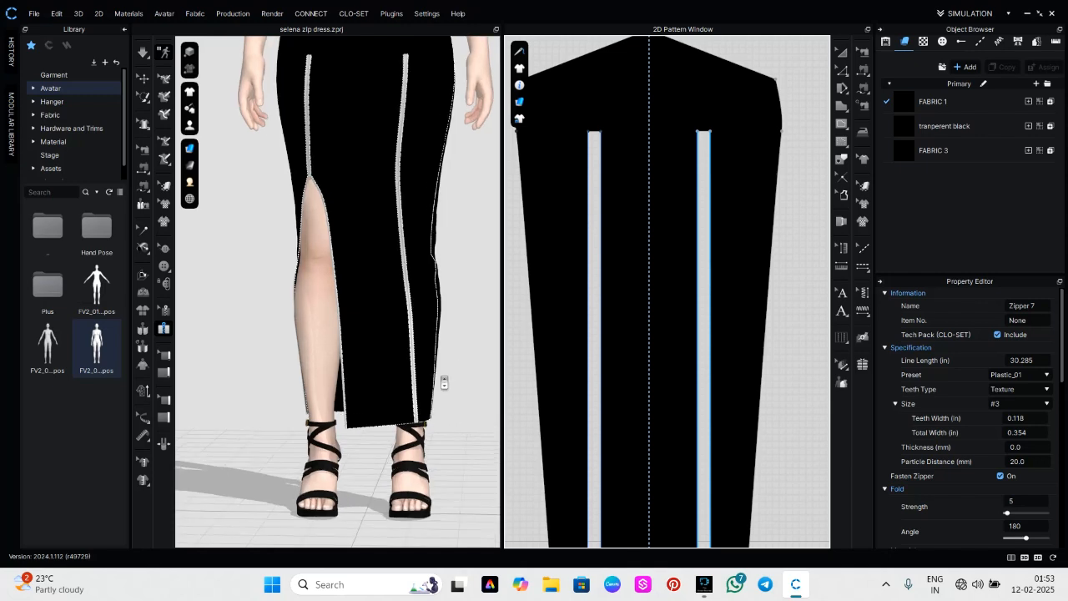
right_click_drag(440, 376, 417, 371)
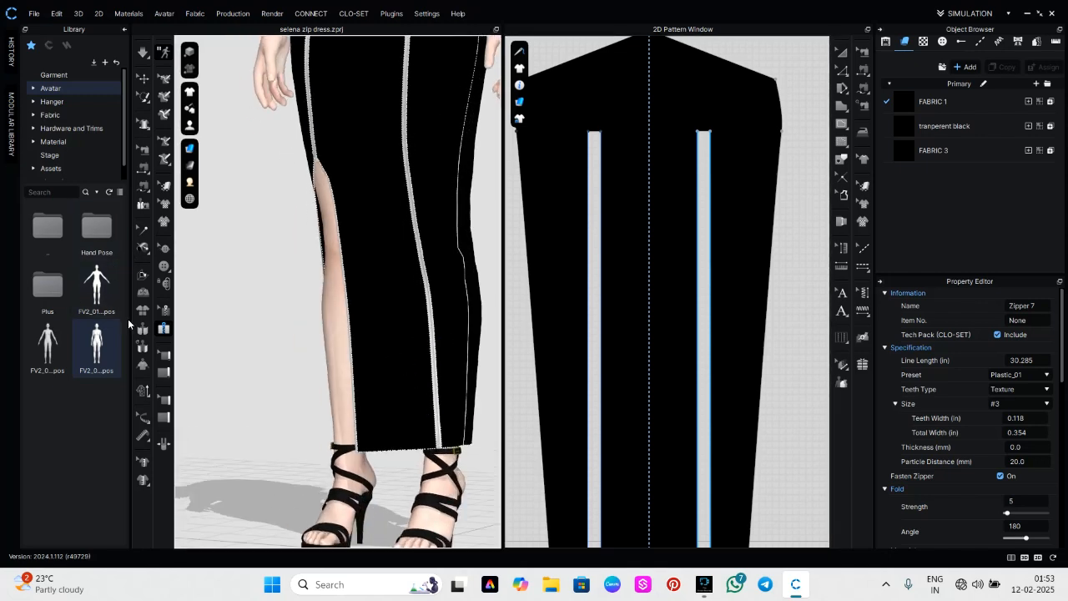
Move the right zipper's slider up from the hem along the slit to above the knee
left_click(165, 313)
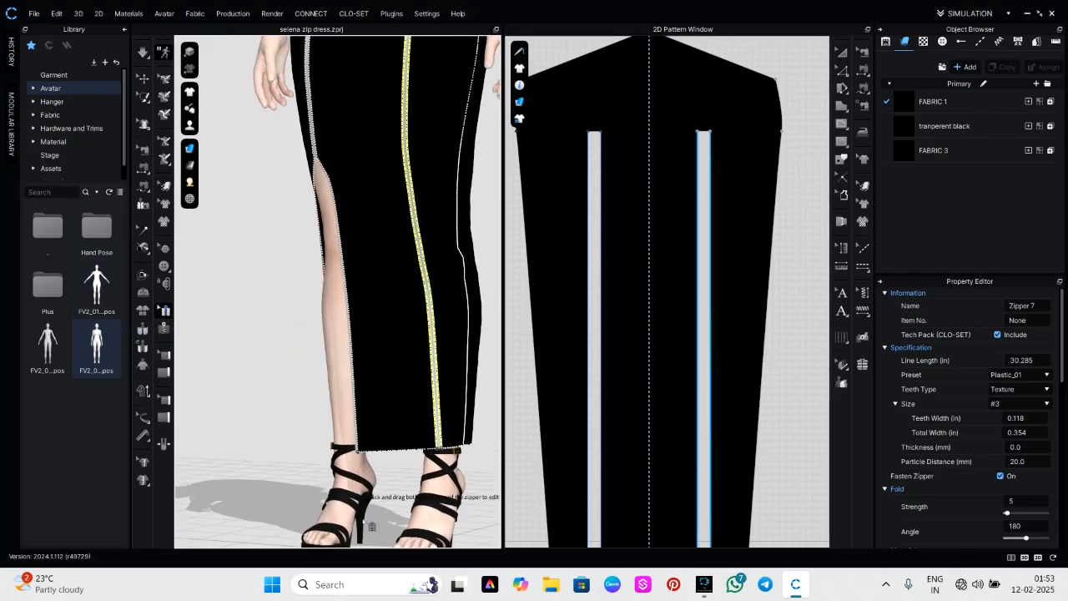
left_click(146, 80)
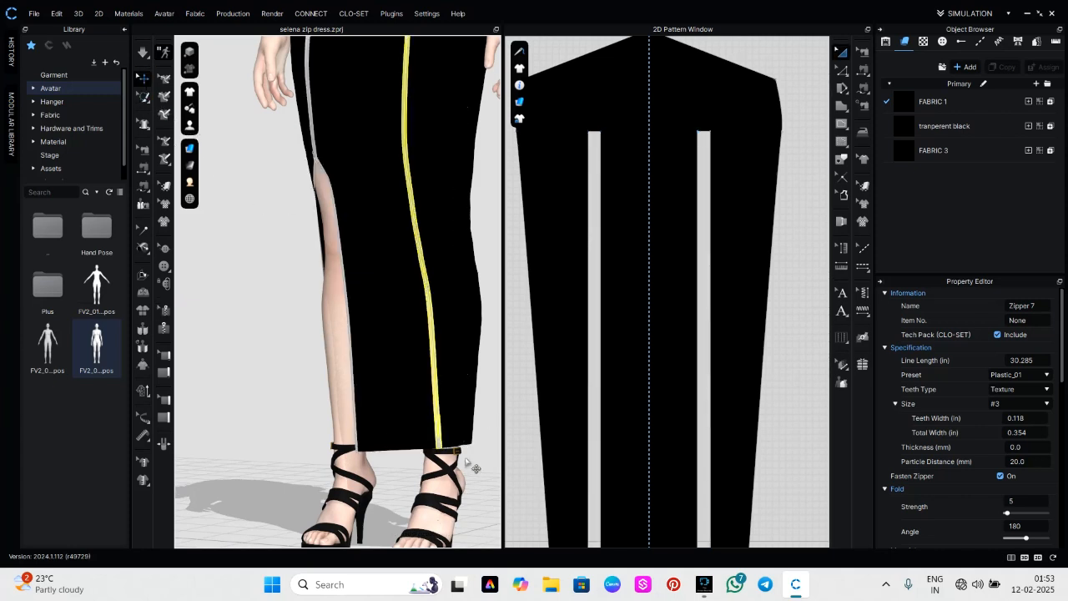
scroll(466, 461, "up", 3)
middle_click_drag(465, 461, 318, 284)
left_click(417, 406)
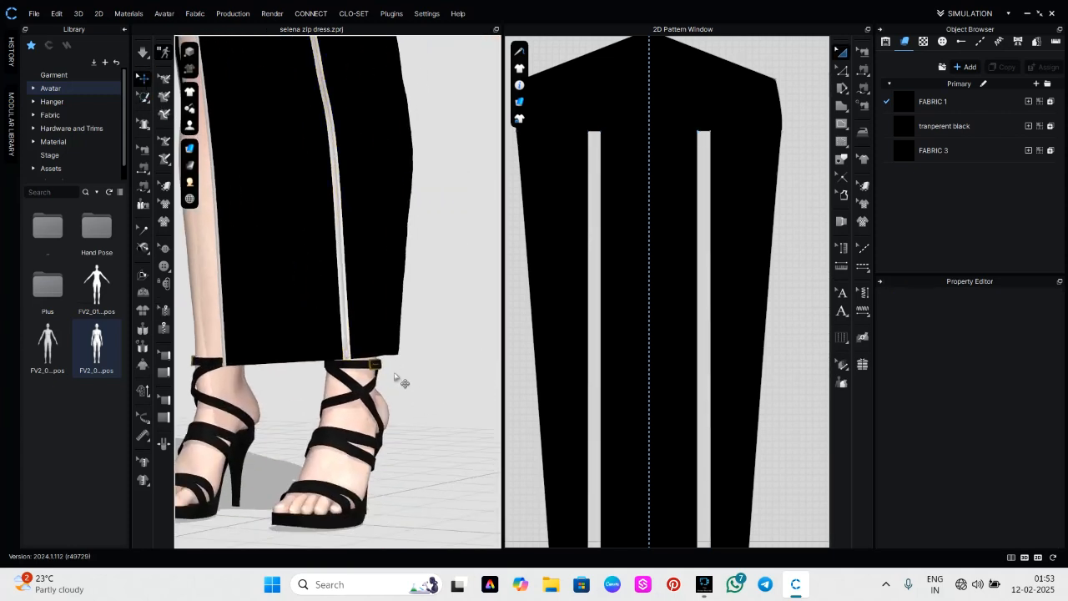
scroll(398, 377, "up", 5)
left_click_drag(356, 429, 335, 109)
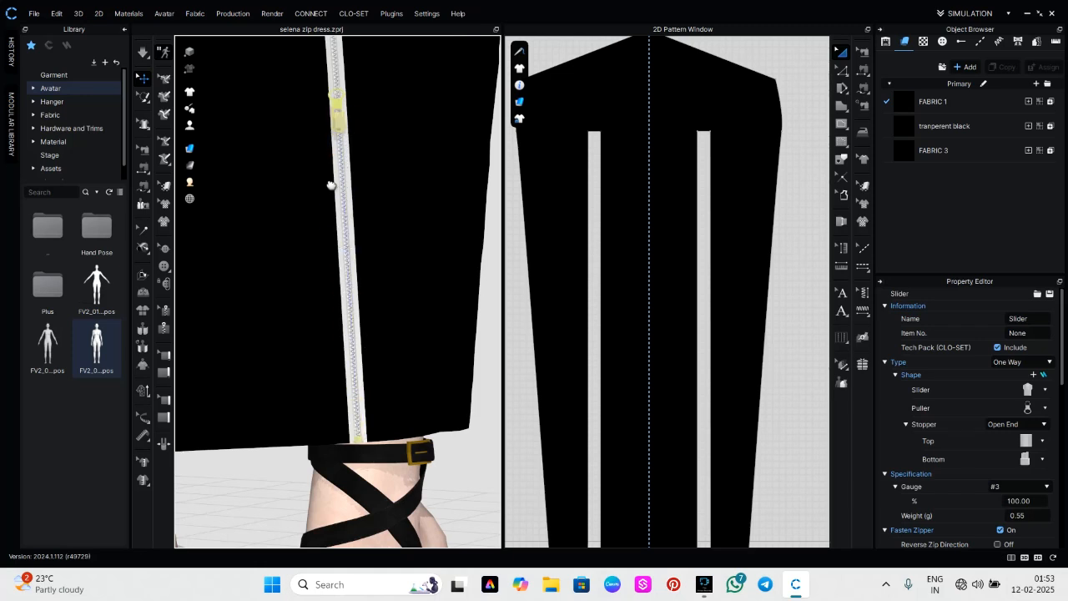
middle_click_drag(331, 185, 347, 514)
left_click_drag(356, 445, 304, 131)
middle_click_drag(357, 163, 447, 503)
left_click_drag(423, 449, 396, 255)
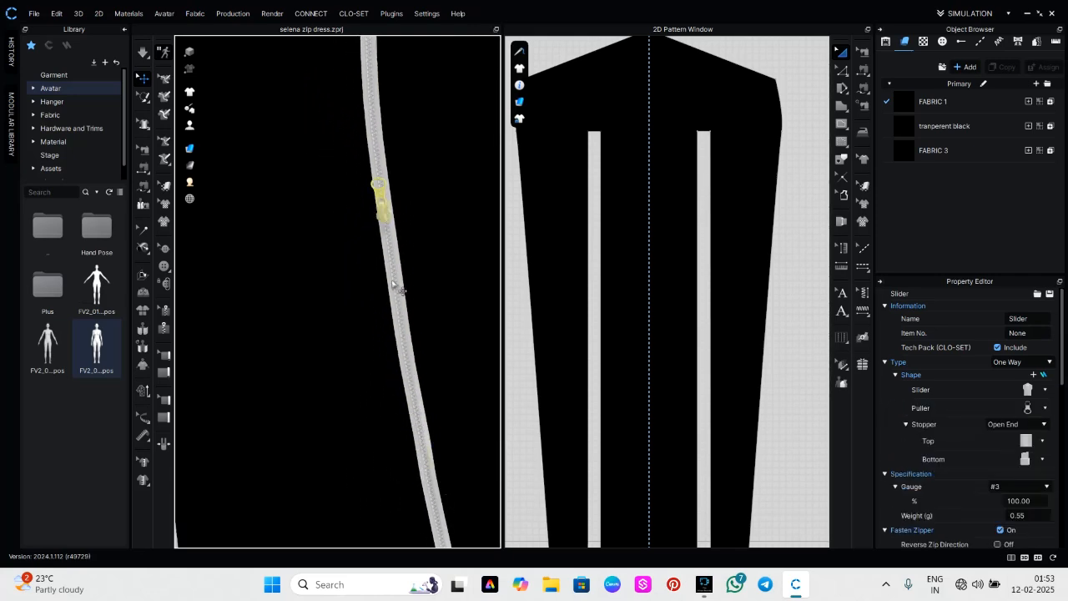
Simulate the skirt to open the right slit below its repositioned slider
scroll(394, 315, "down", 5)
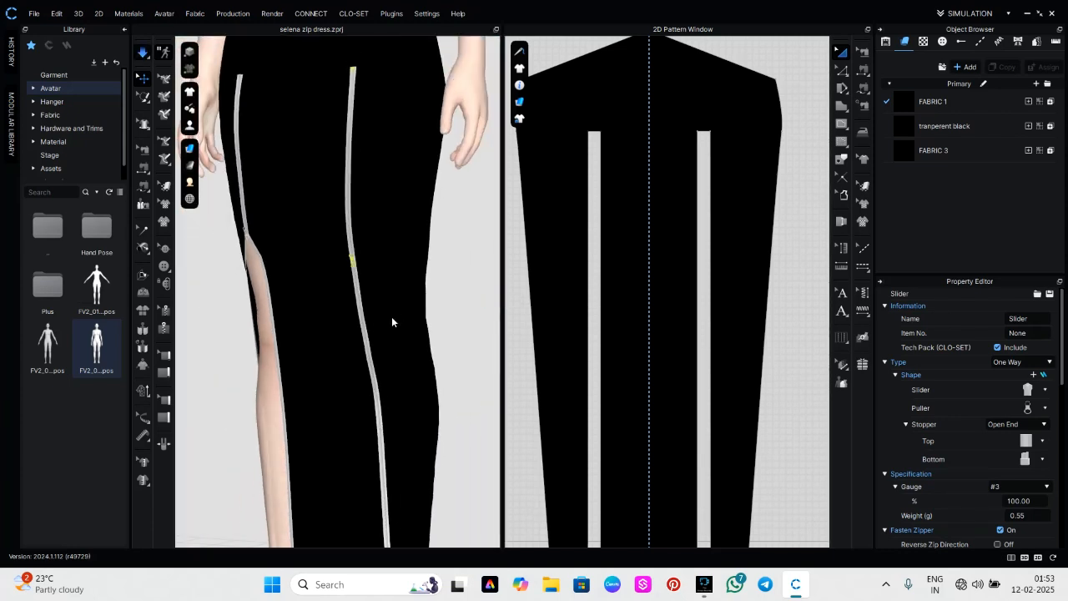
scroll(418, 370, "down", 3)
right_click_drag(401, 430, 442, 384)
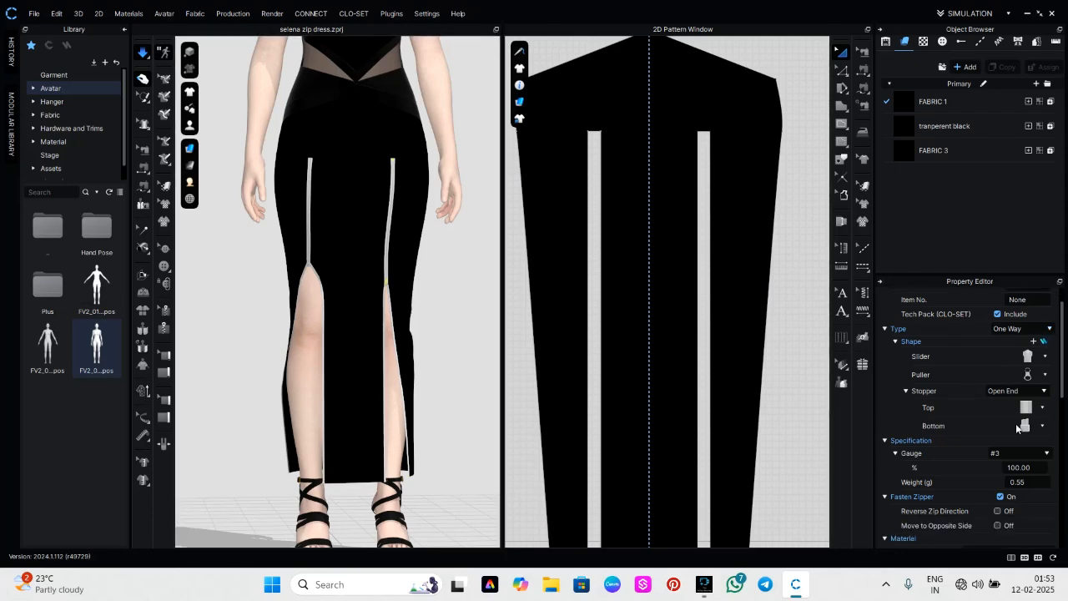
Set the material type of the left zipper's teeth to Metal
scroll(1017, 423, "down", 5)
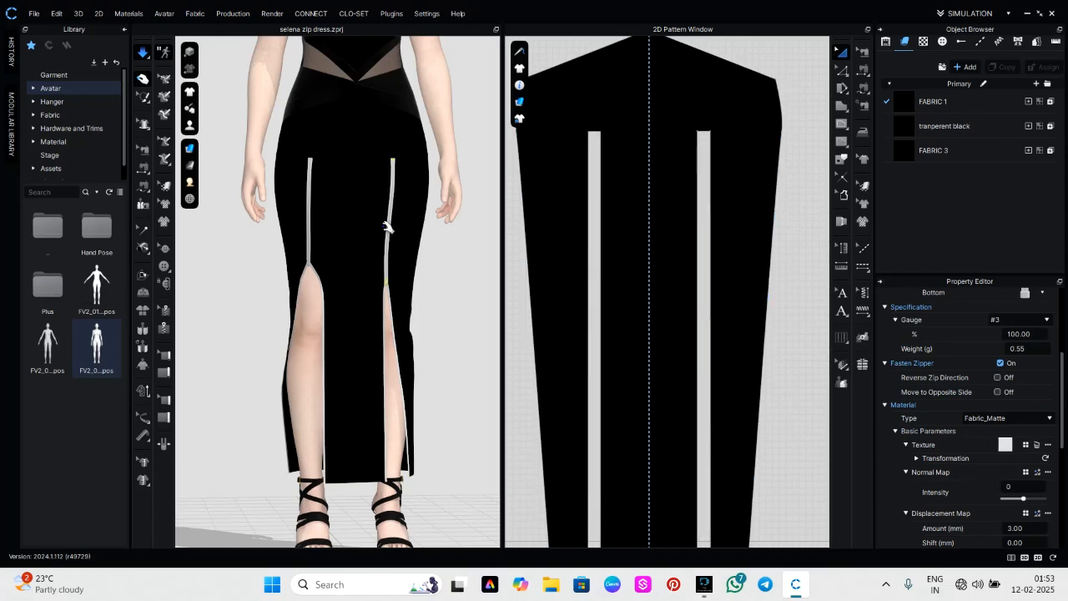
scroll(300, 244, "up", 5)
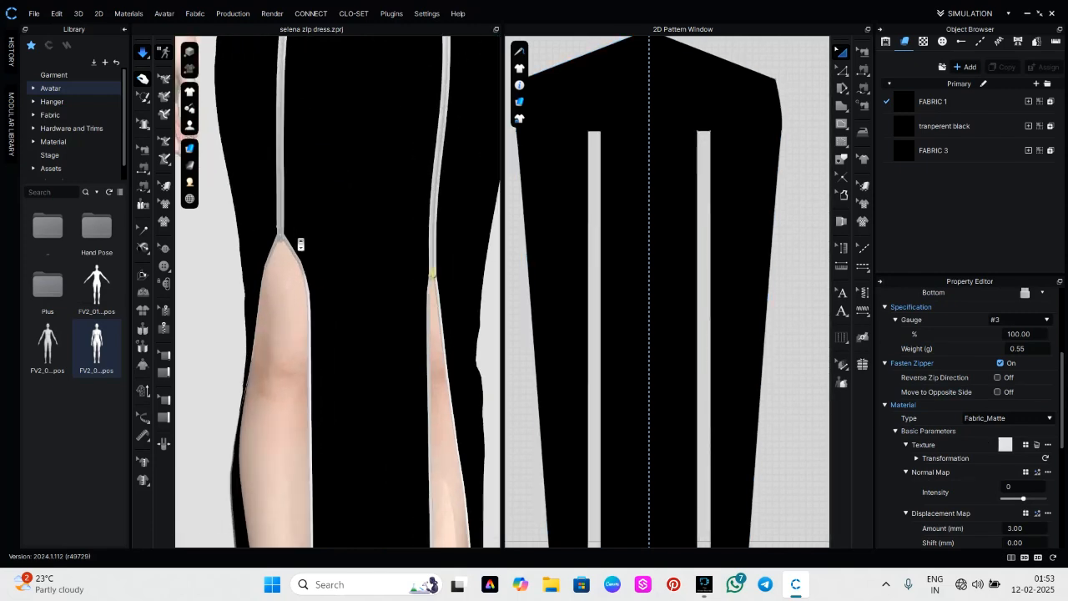
scroll(300, 244, "up", 5)
right_click_drag(247, 222, 314, 185)
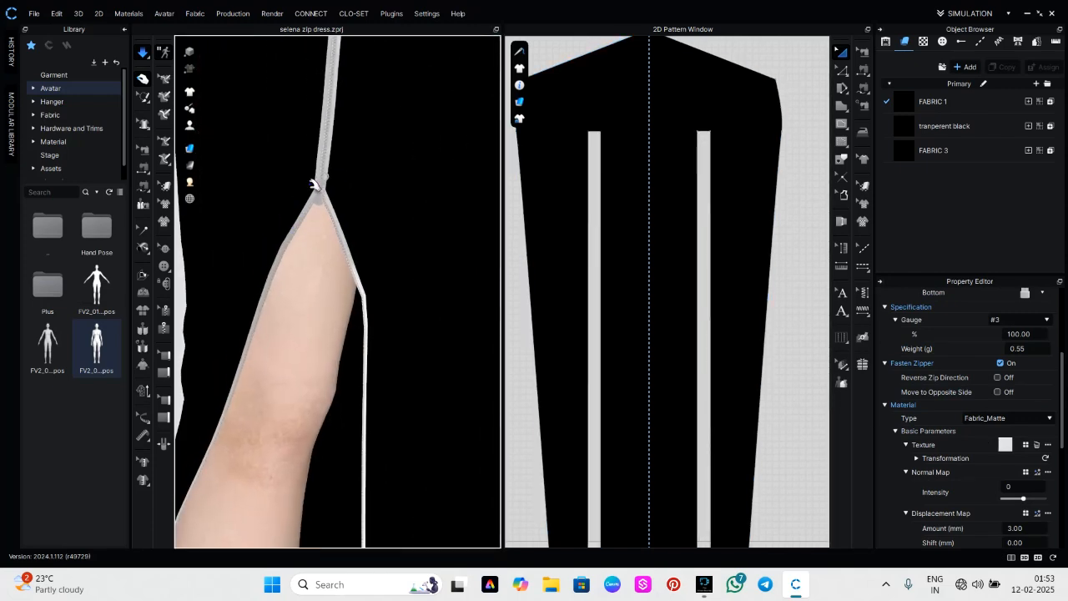
scroll(314, 184, "up", 2)
middle_click_drag(314, 183, 302, 375)
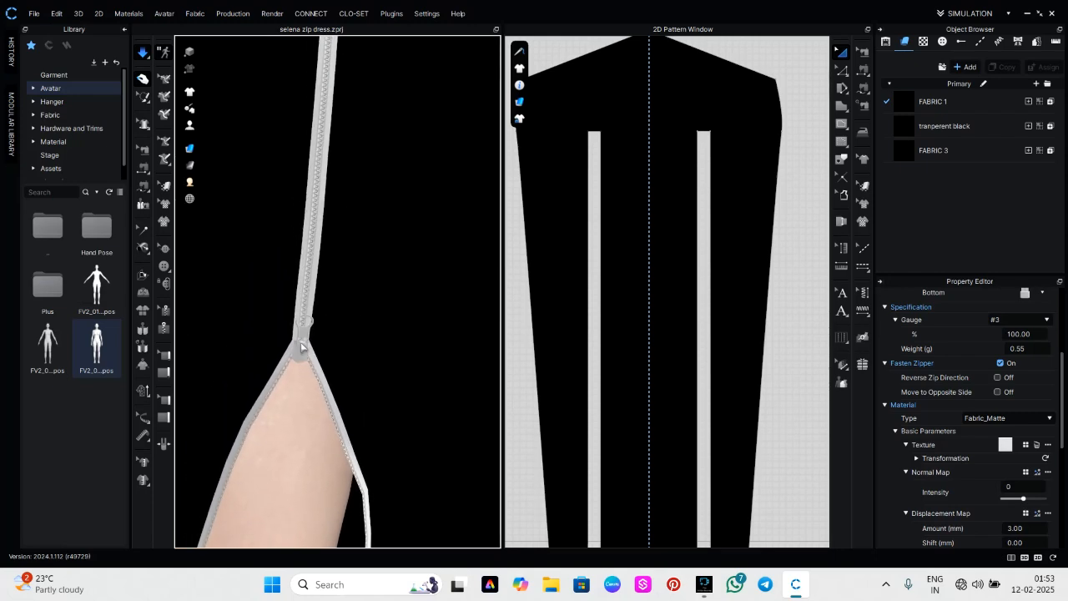
left_click(305, 298)
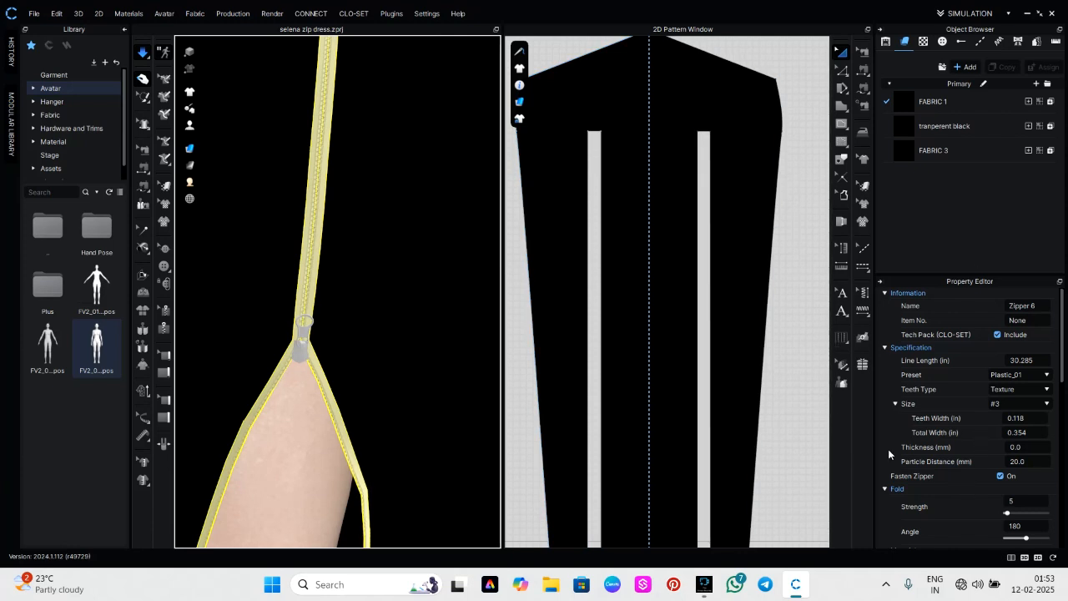
scroll(972, 436, "down", 3)
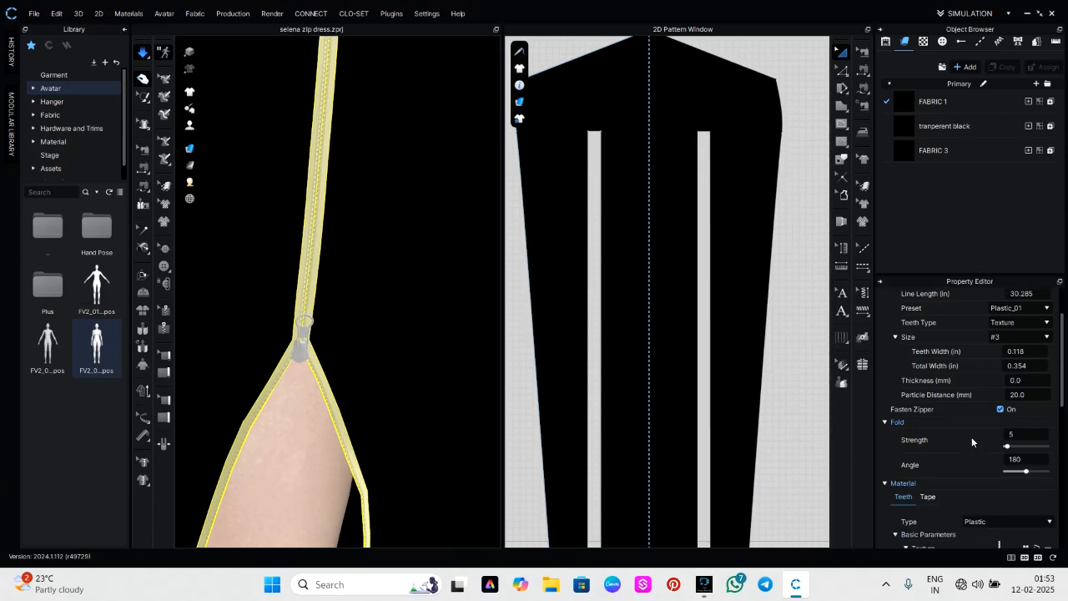
scroll(971, 437, "down", 1)
scroll(971, 436, "down", 1)
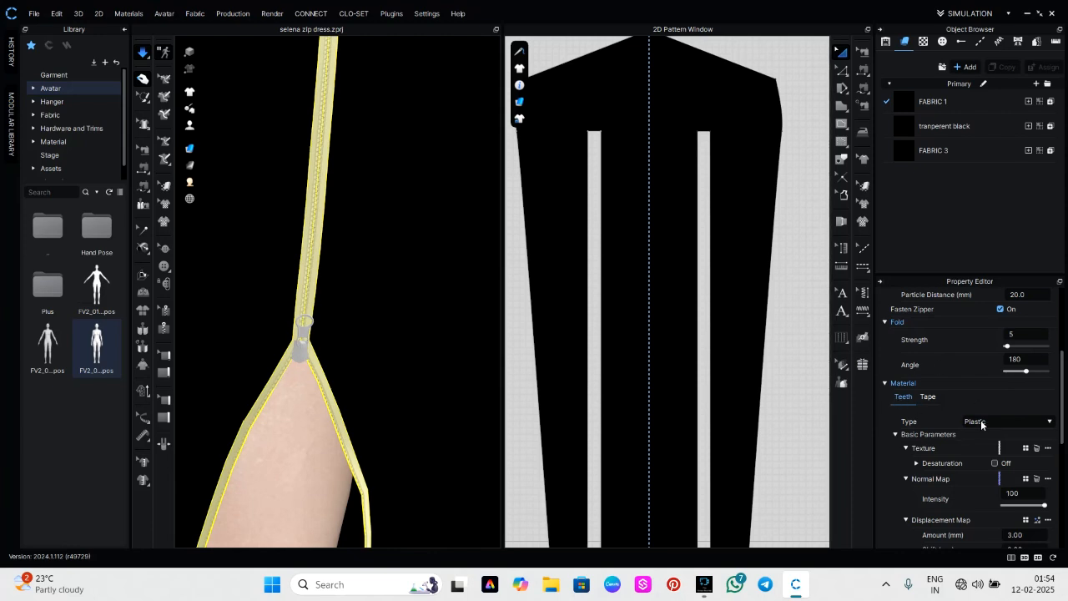
left_click(986, 420)
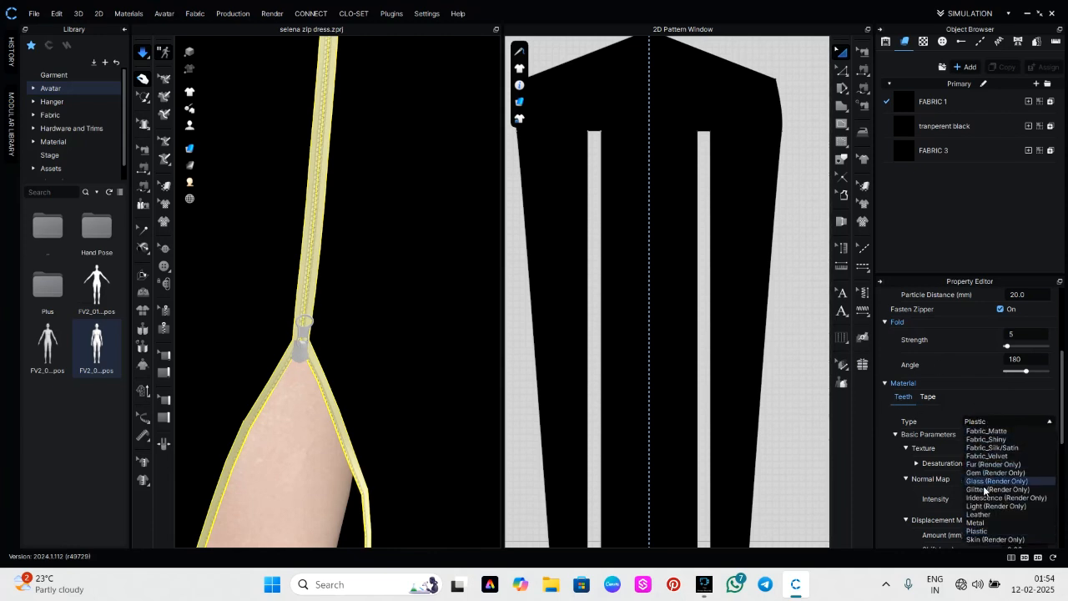
left_click(990, 521)
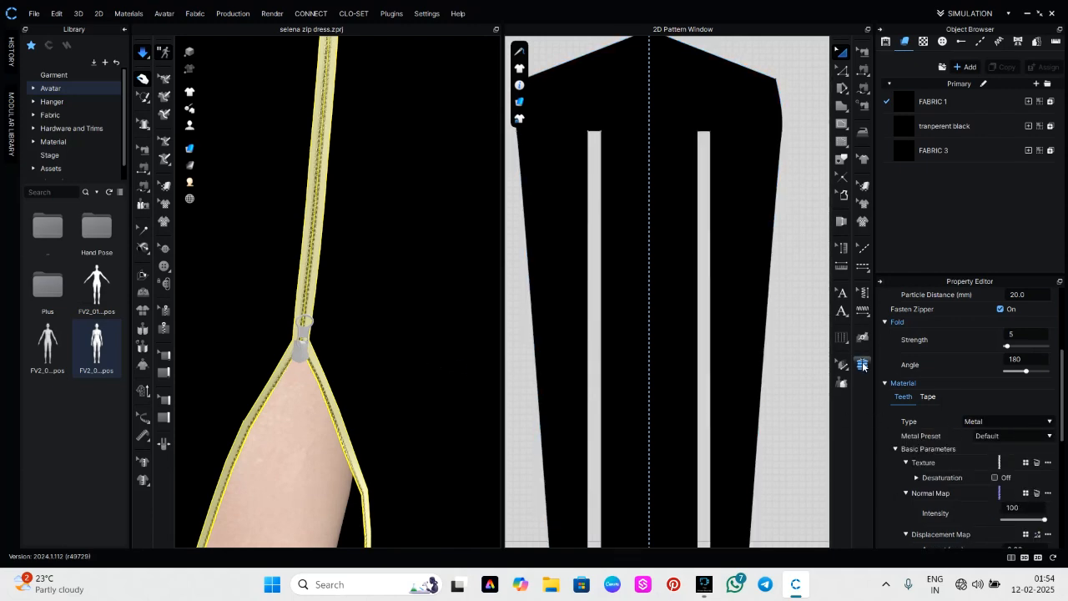
Set the material type of the left zipper's tape to Fabric_Silk/Satin
left_click(930, 397)
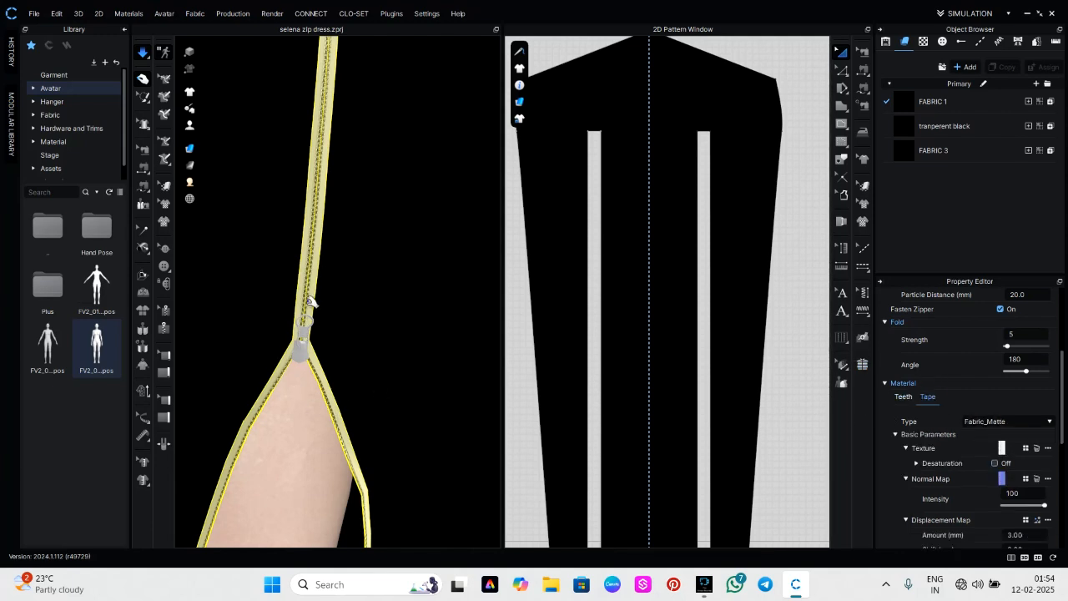
left_click(1040, 424)
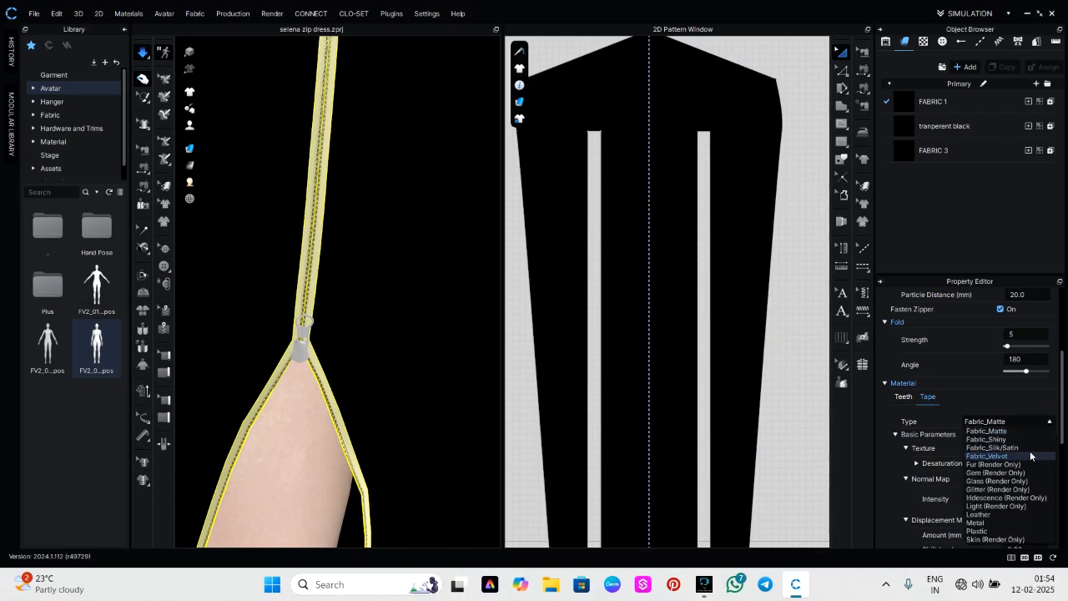
left_click(1026, 449)
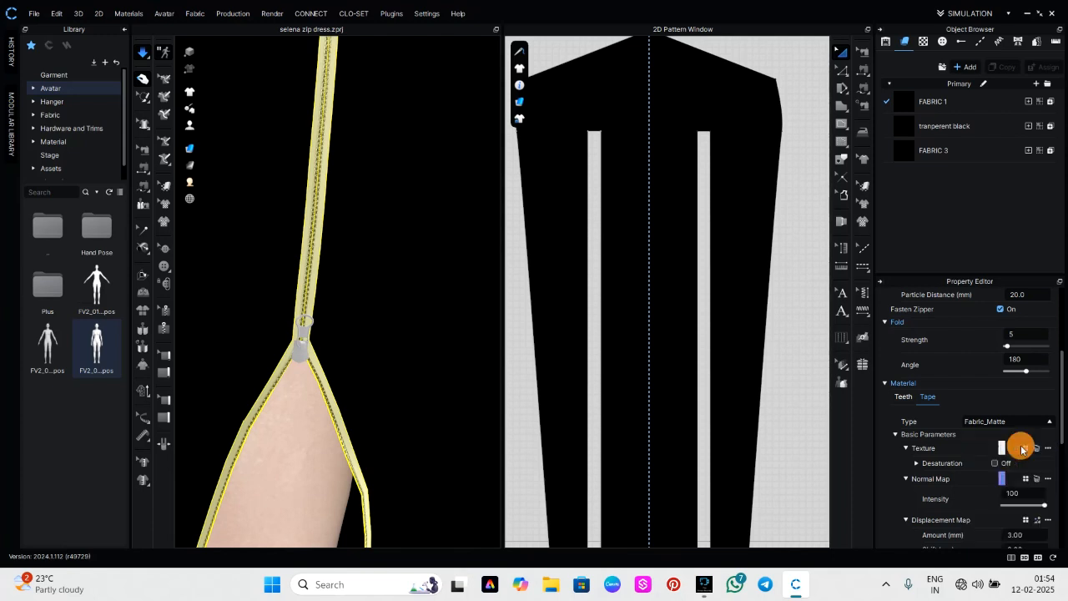
right_click_drag(239, 348, 314, 382)
scroll(314, 382, "down", 5)
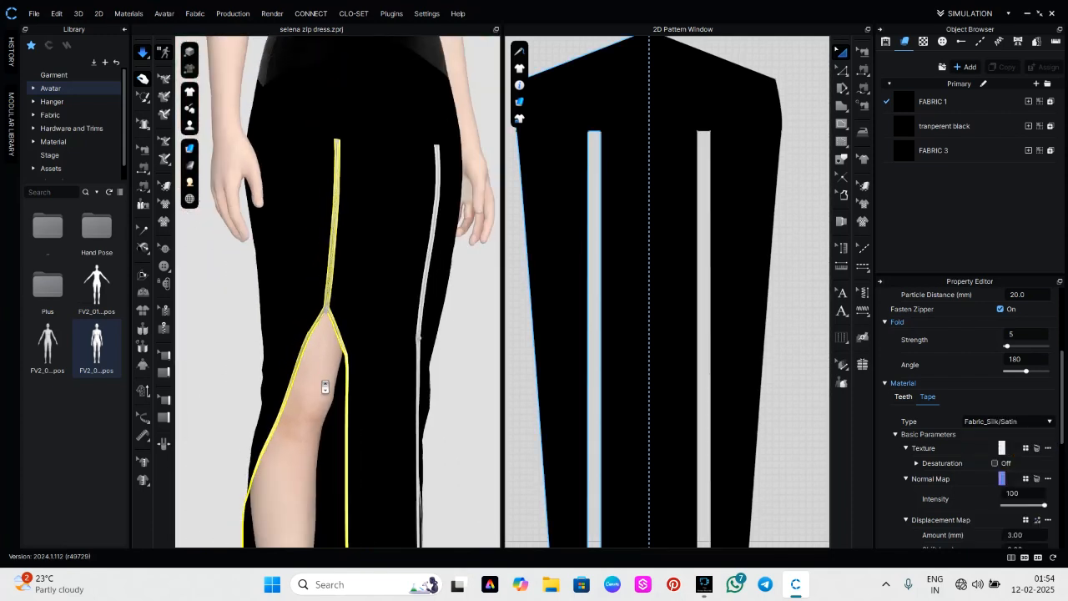
left_click(453, 369)
scroll(300, 303, "up", 5)
scroll(301, 303, "up", 5)
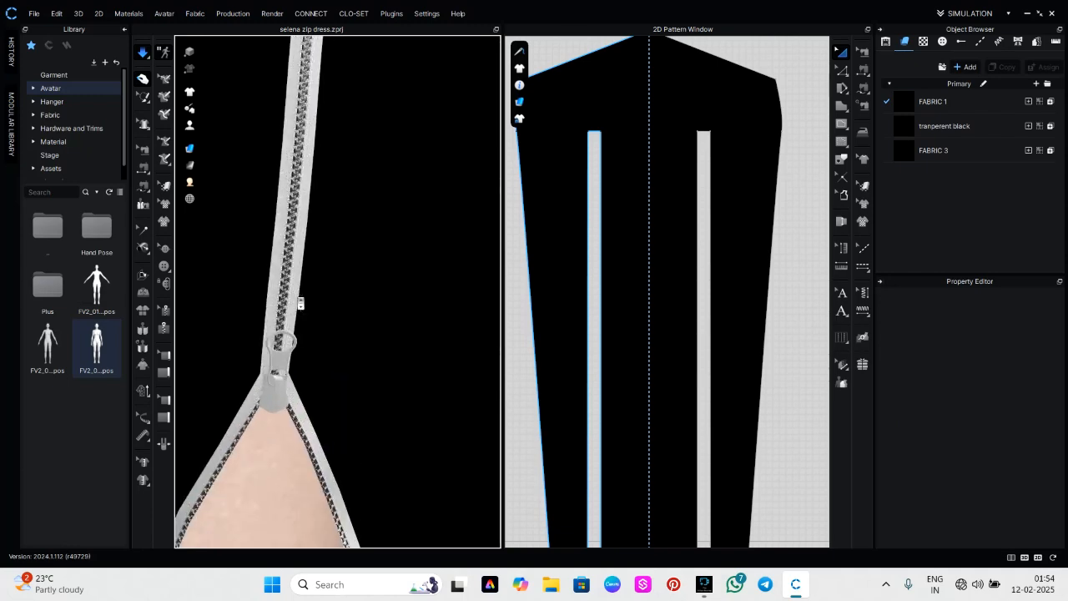
scroll(300, 303, "down", 2)
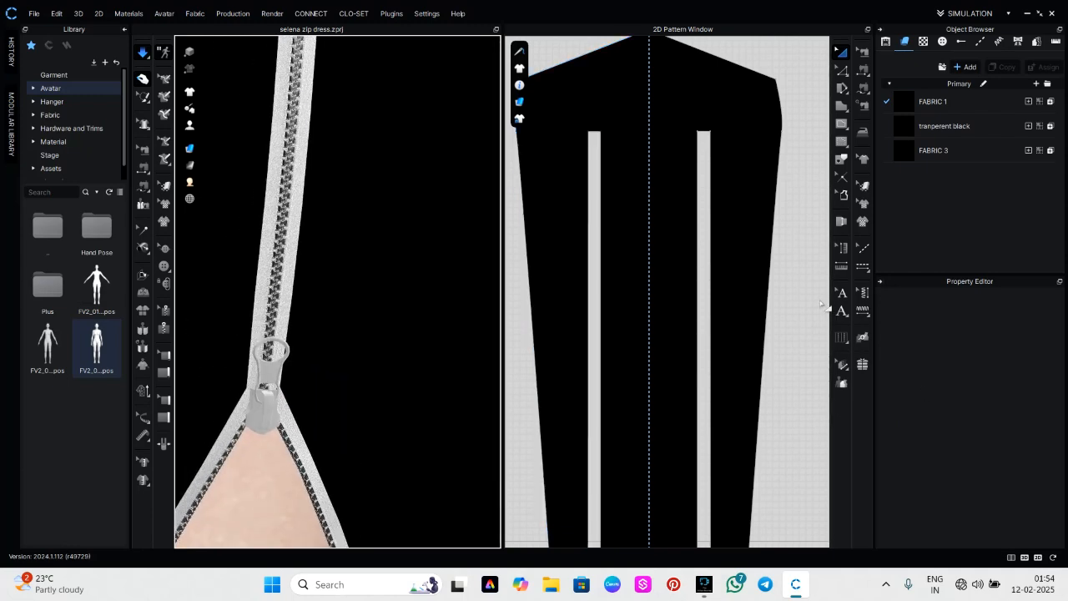
Change the colour of the left zipper's tape to black and deselect the zipper
left_click(293, 291)
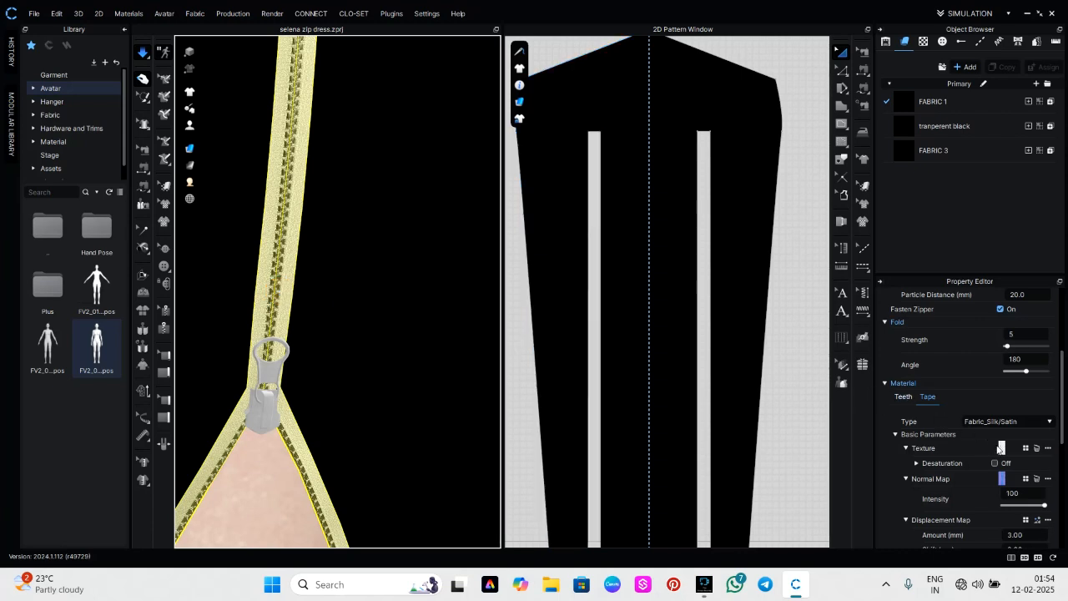
scroll(998, 447, "down", 5)
scroll(1003, 433, "up", 3)
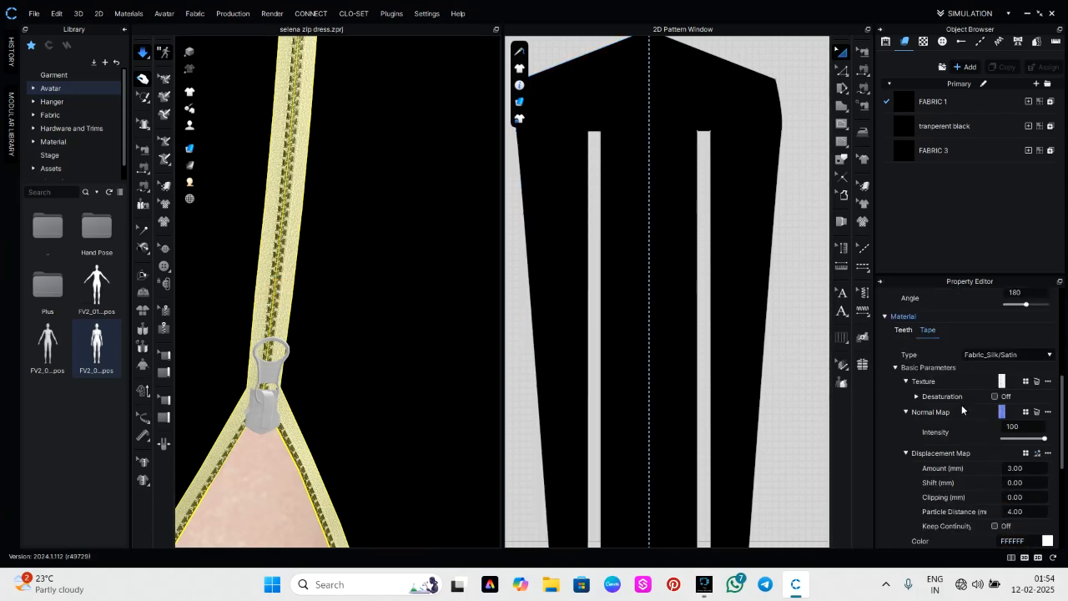
scroll(1034, 422, "down", 5)
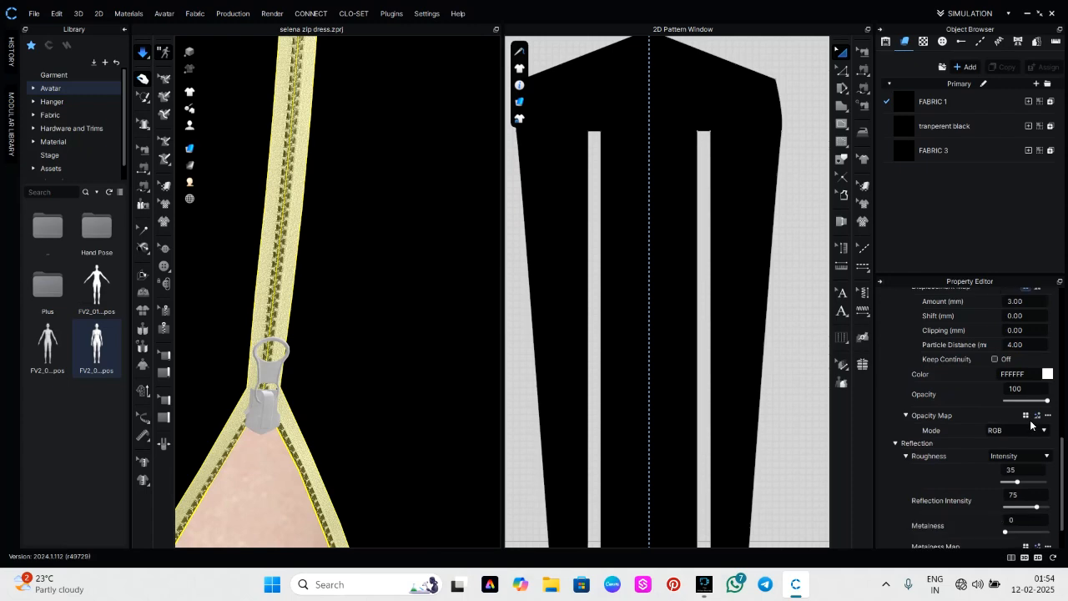
scroll(935, 370, "up", 5)
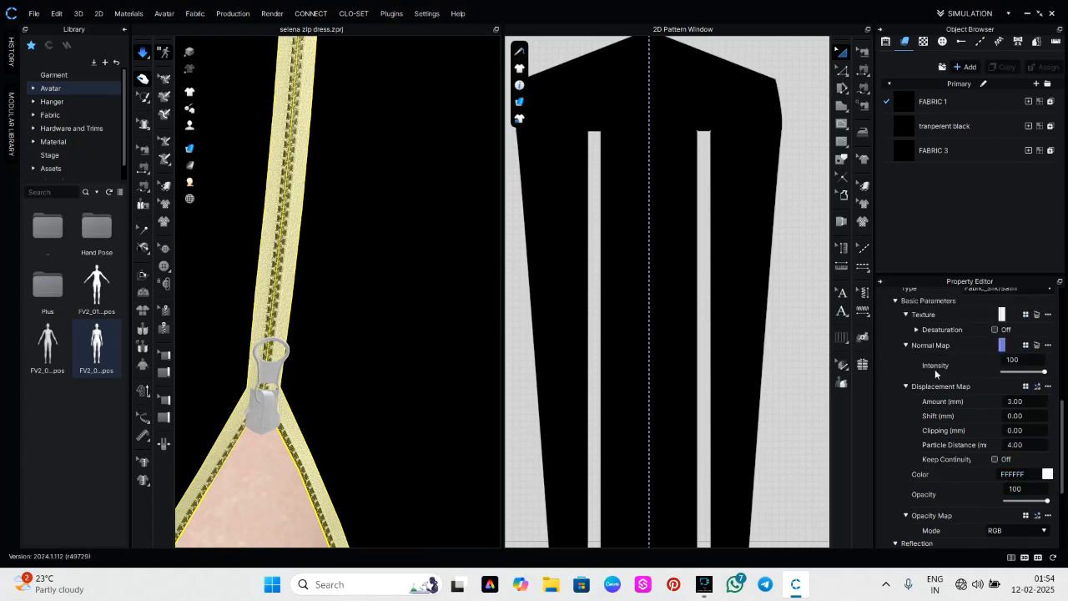
scroll(971, 441, "down", 4)
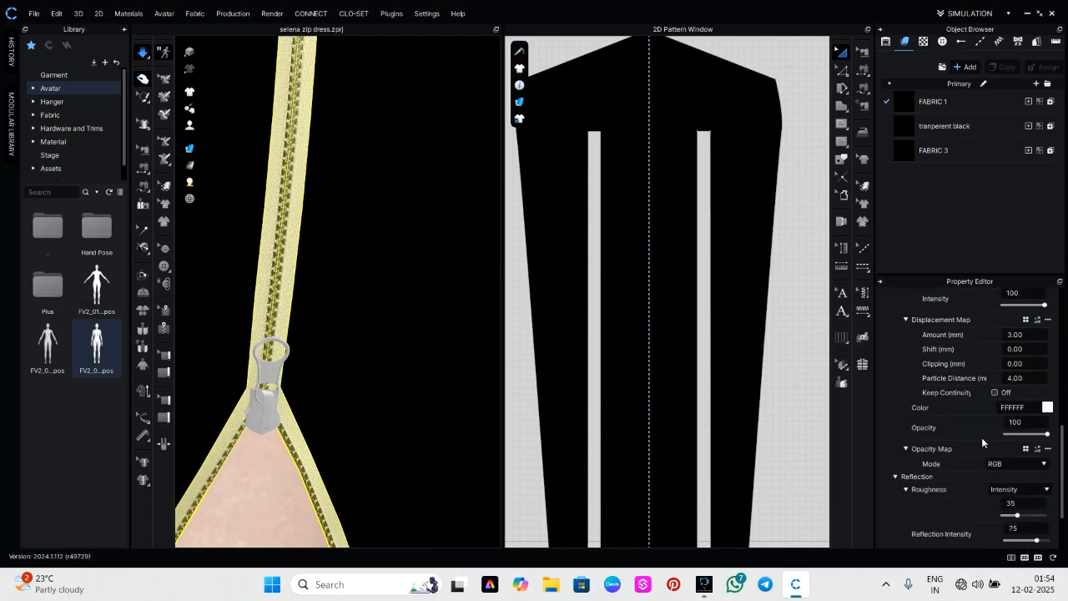
left_click(1048, 407)
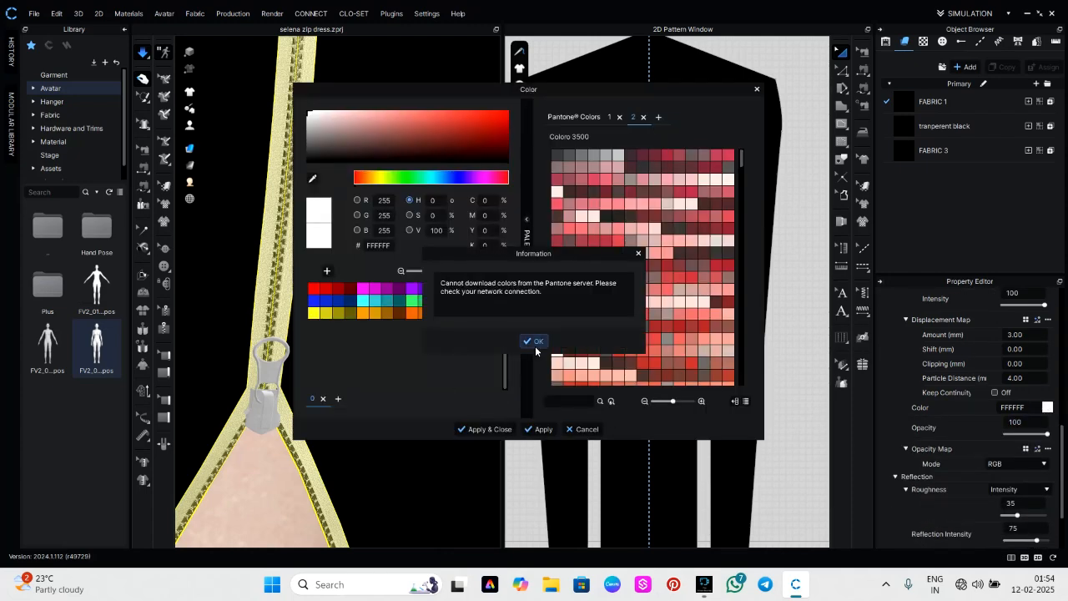
left_click(534, 345)
left_click(485, 312)
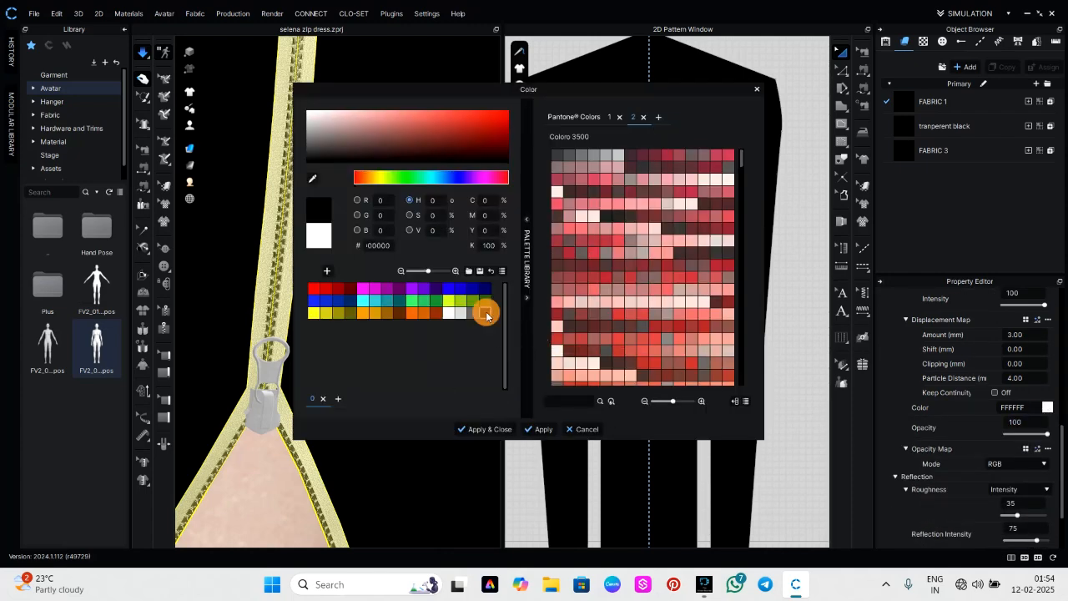
left_click(467, 432)
scroll(430, 488, "down", 10)
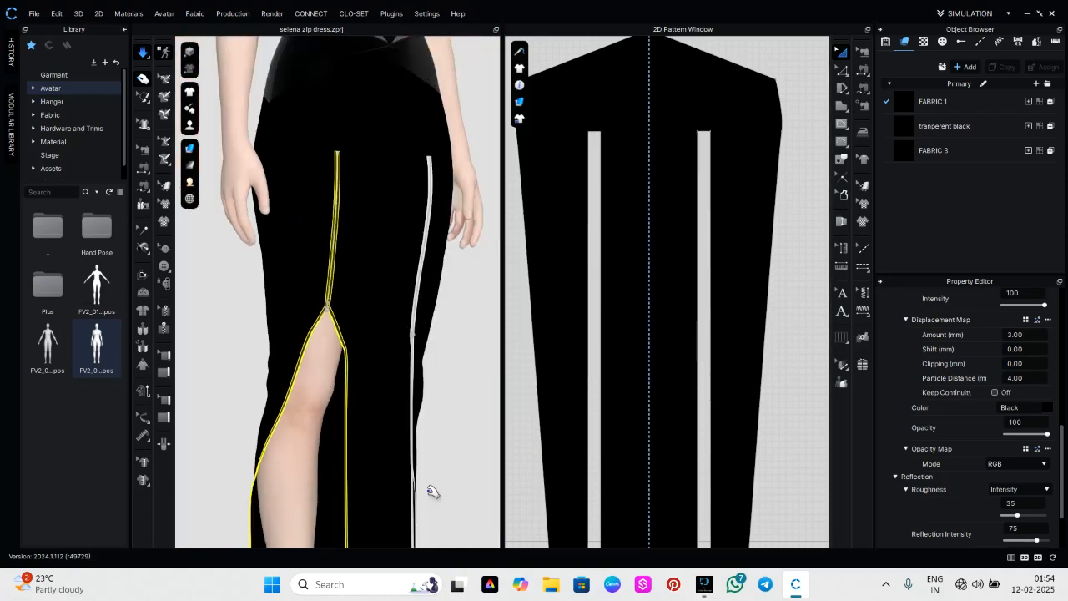
left_click(472, 458)
Apply the Conceal_01 image from the zipper tape textures to the left zipper's tape and deselect the zipper
right_click_drag(475, 446, 343, 300)
scroll(268, 280, "up", 5)
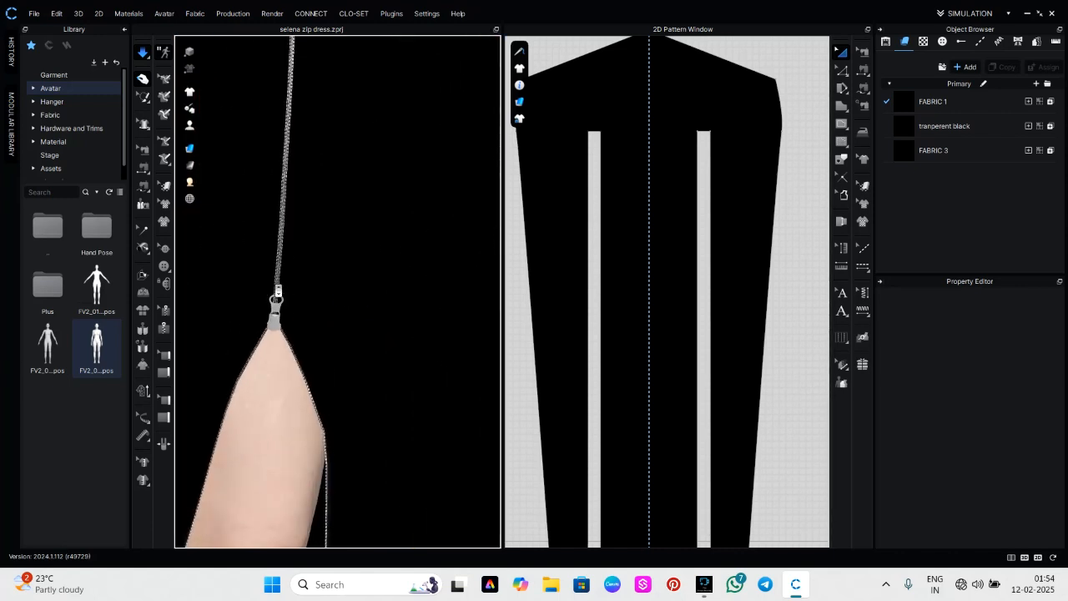
right_click_drag(277, 294, 217, 308)
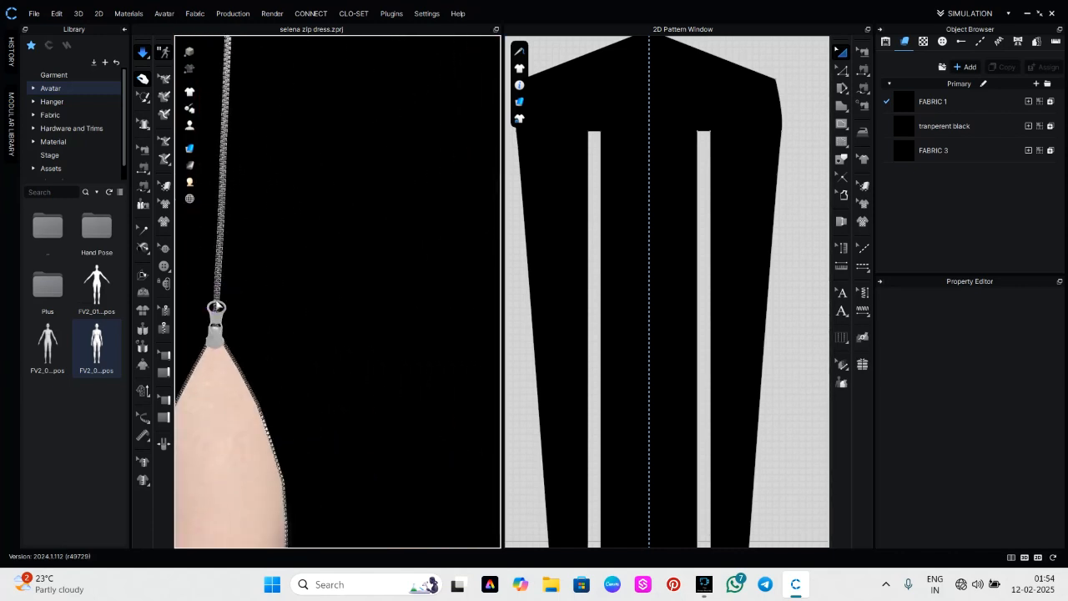
left_click(215, 284)
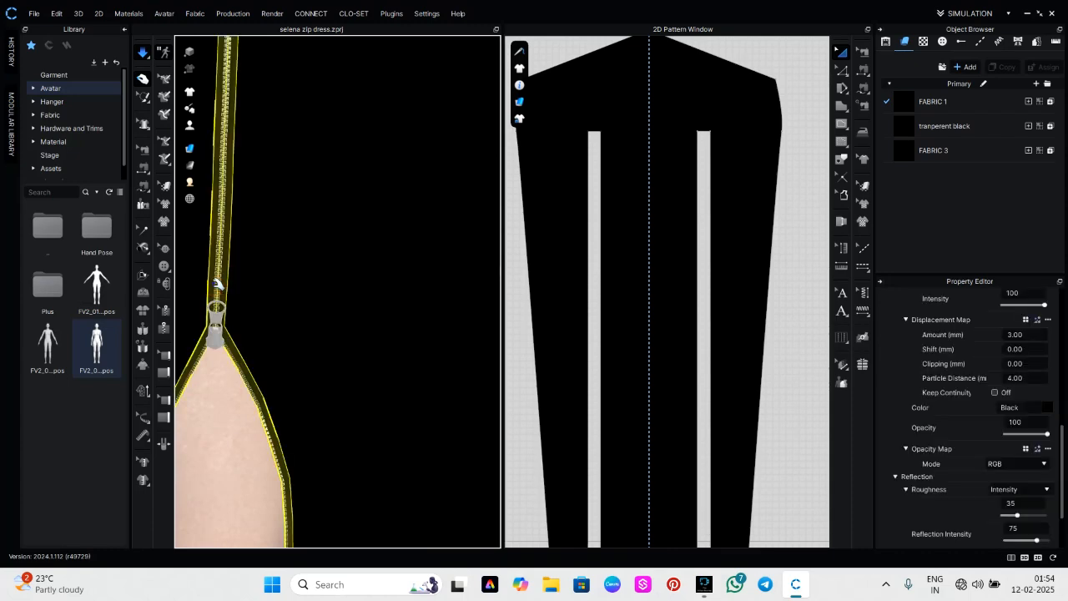
scroll(921, 436, "down", 5)
scroll(925, 439, "up", 2)
scroll(925, 440, "up", 1)
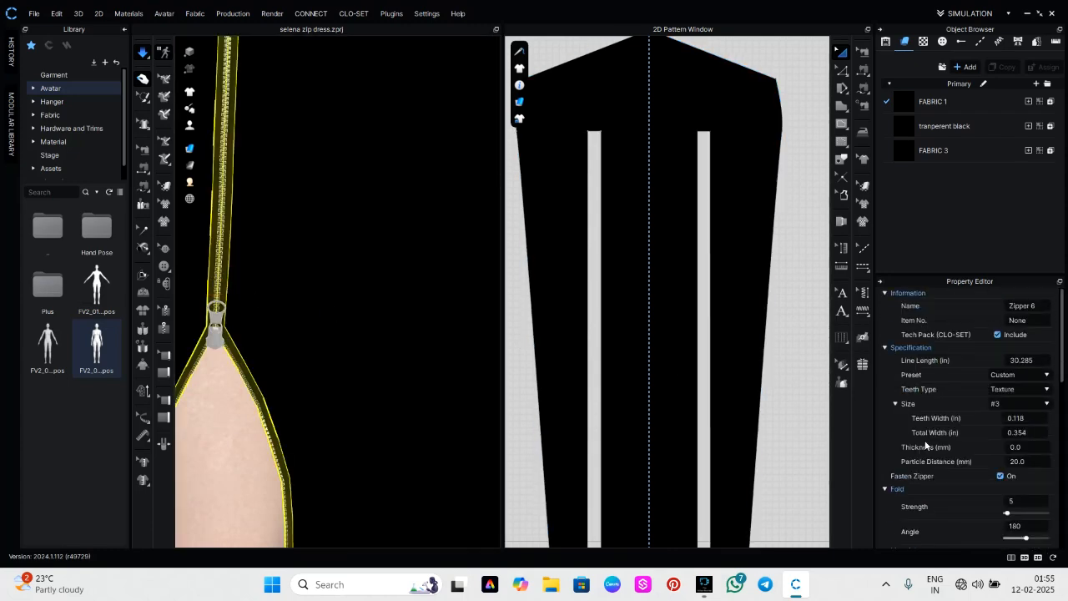
scroll(926, 440, "down", 6)
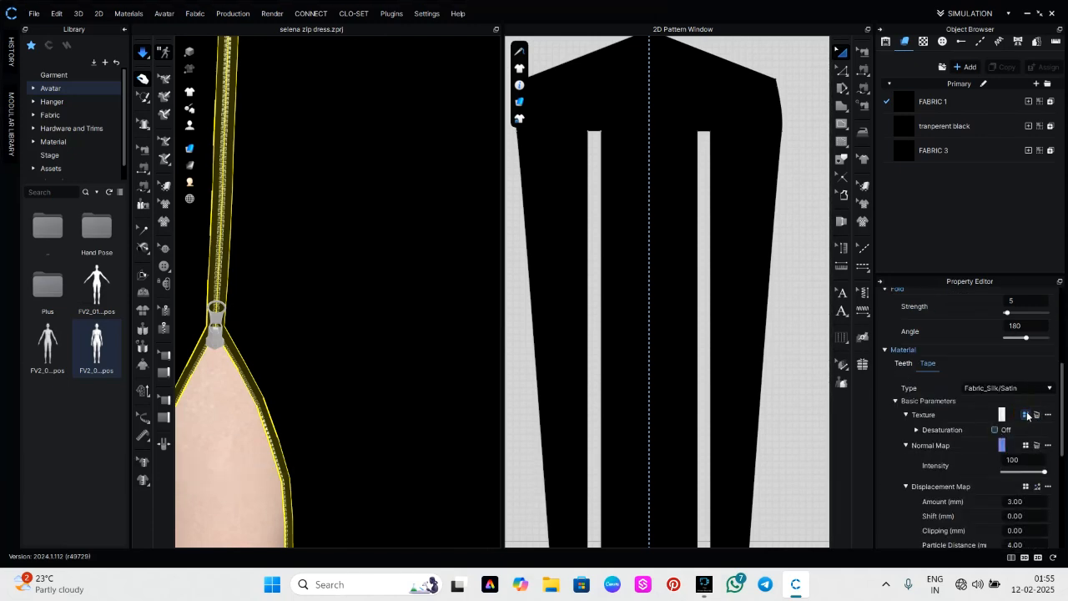
left_click(1027, 415)
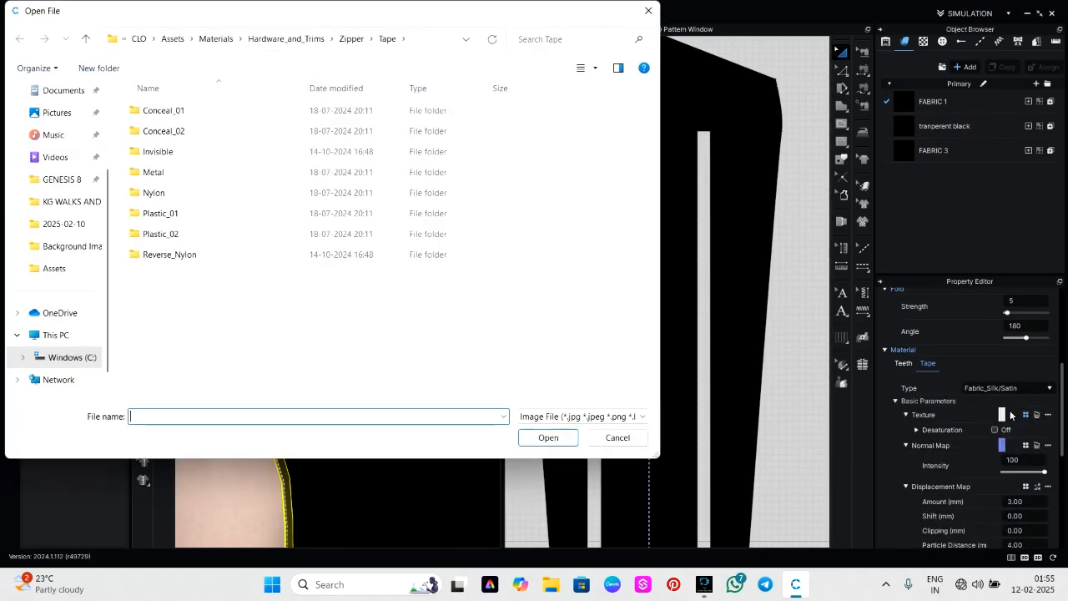
double_click(179, 109)
double_click(172, 125)
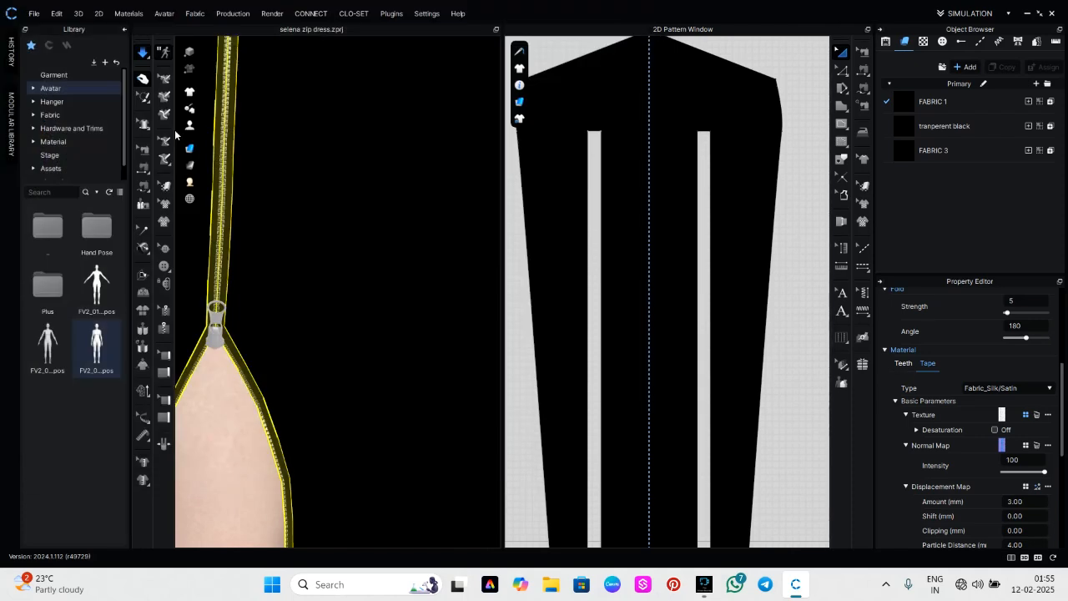
scroll(247, 352, "down", 5)
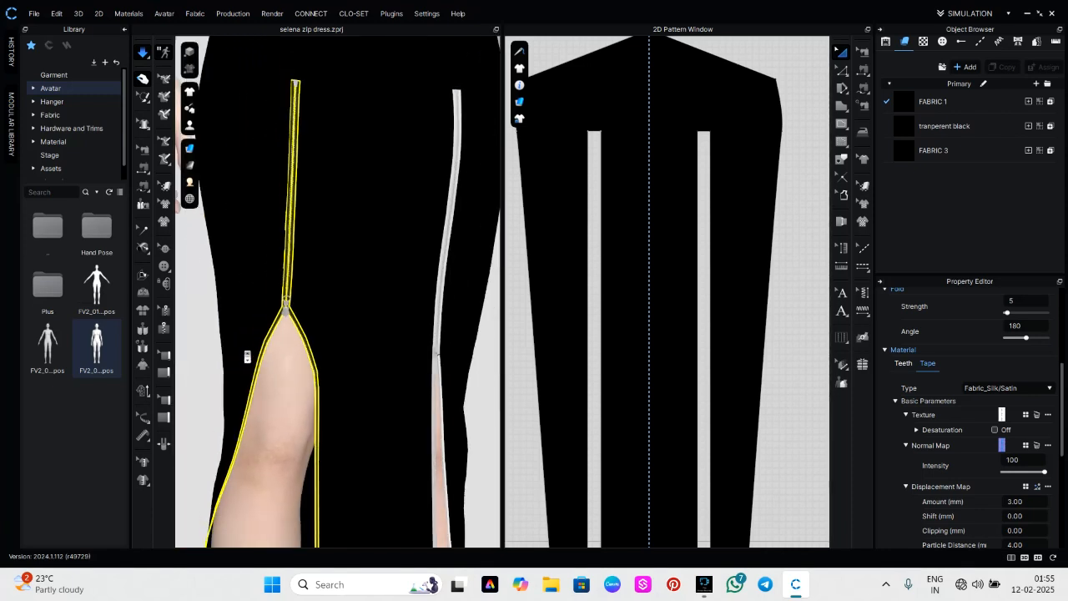
left_click(449, 386)
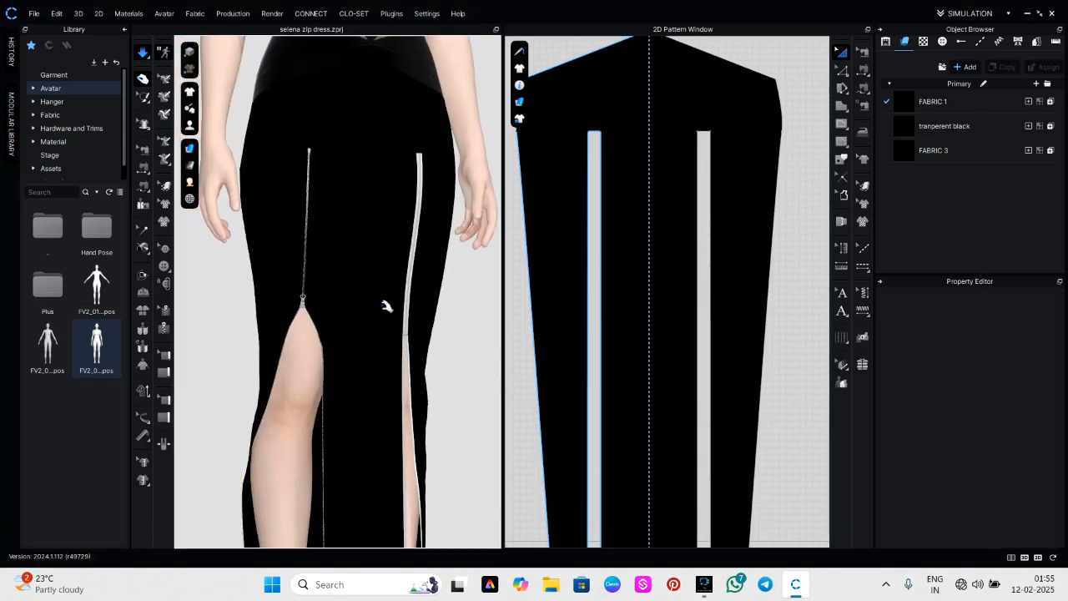
Select the left zipper again and apply the Conceal_01 image from the tape textures to its teeth
scroll(316, 276, "up", 5)
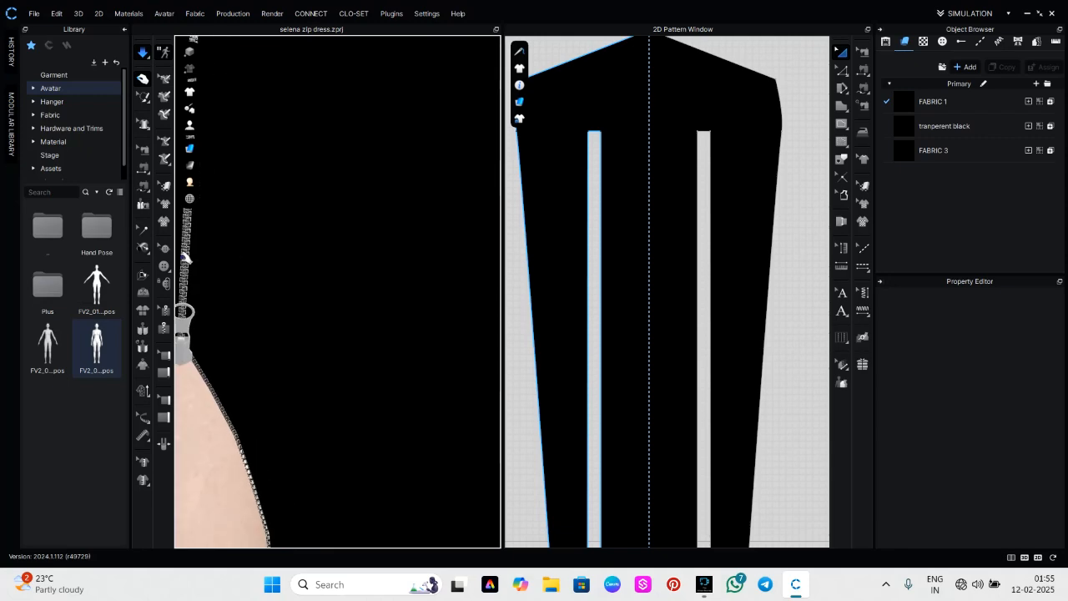
scroll(258, 279, "up", 1)
left_click(279, 280)
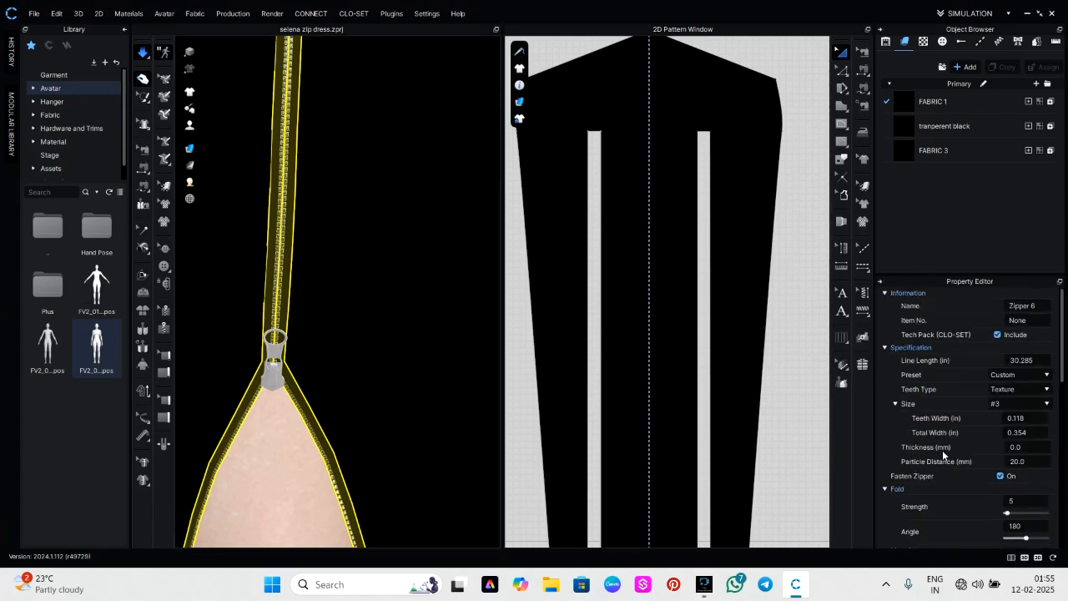
scroll(942, 450, "down", 5)
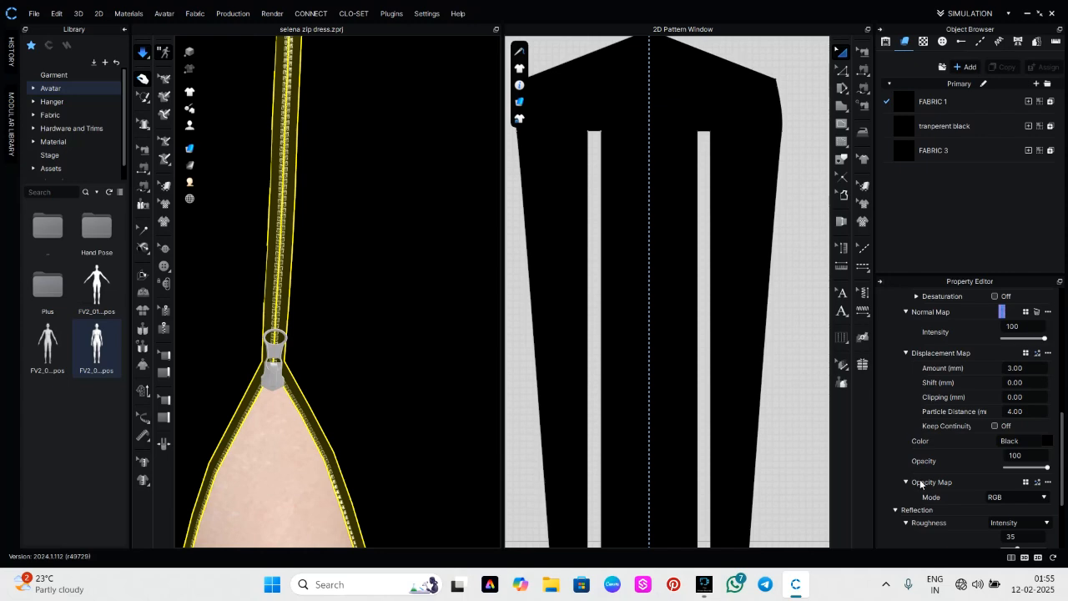
scroll(919, 479, "down", 3)
scroll(918, 478, "up", 6)
scroll(917, 477, "up", 2)
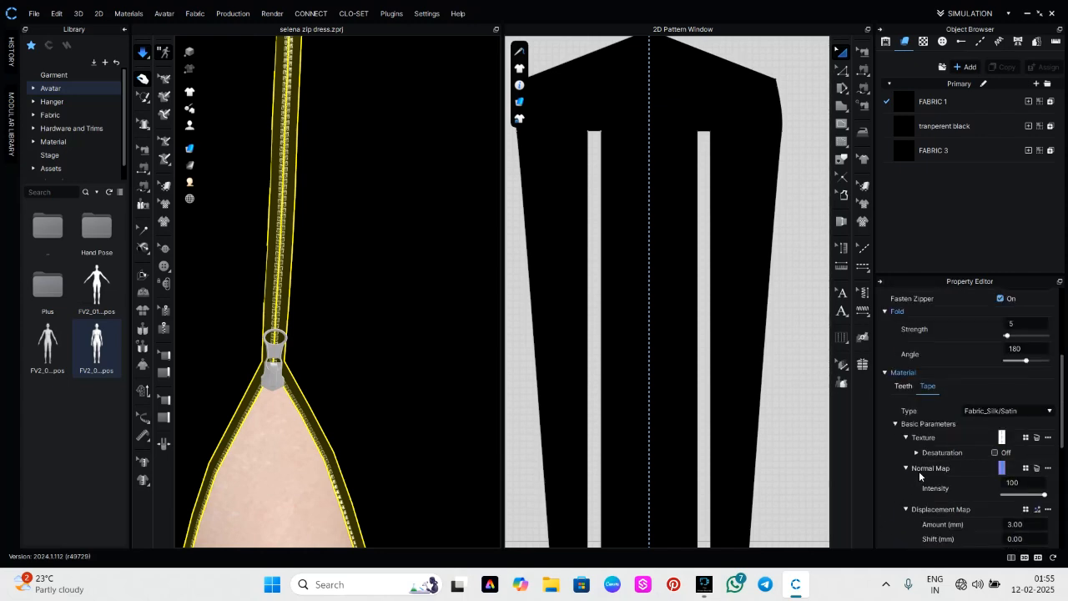
left_click(902, 389)
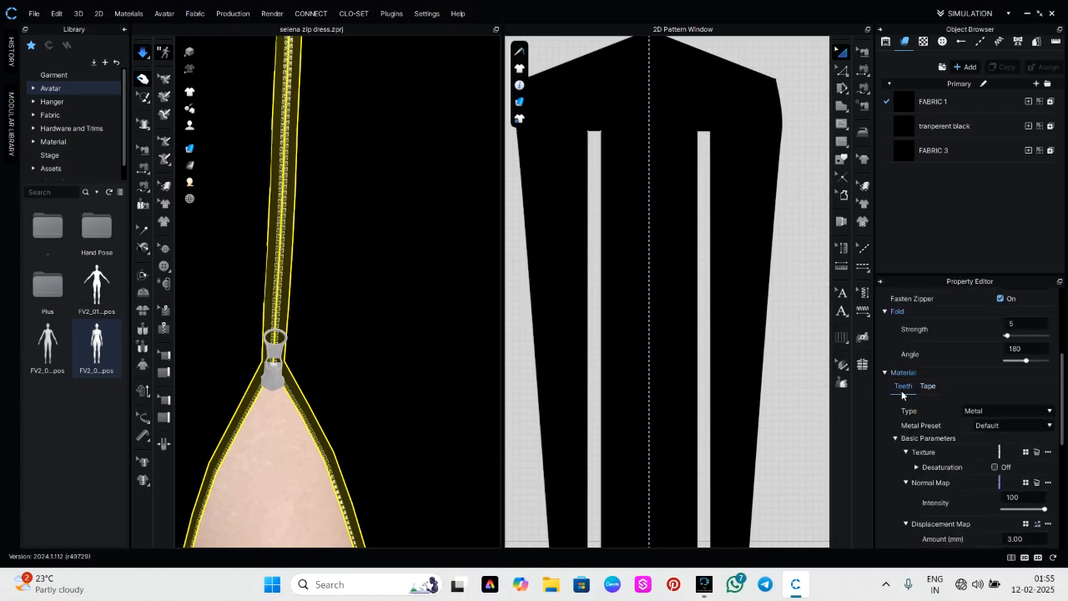
left_click(1025, 452)
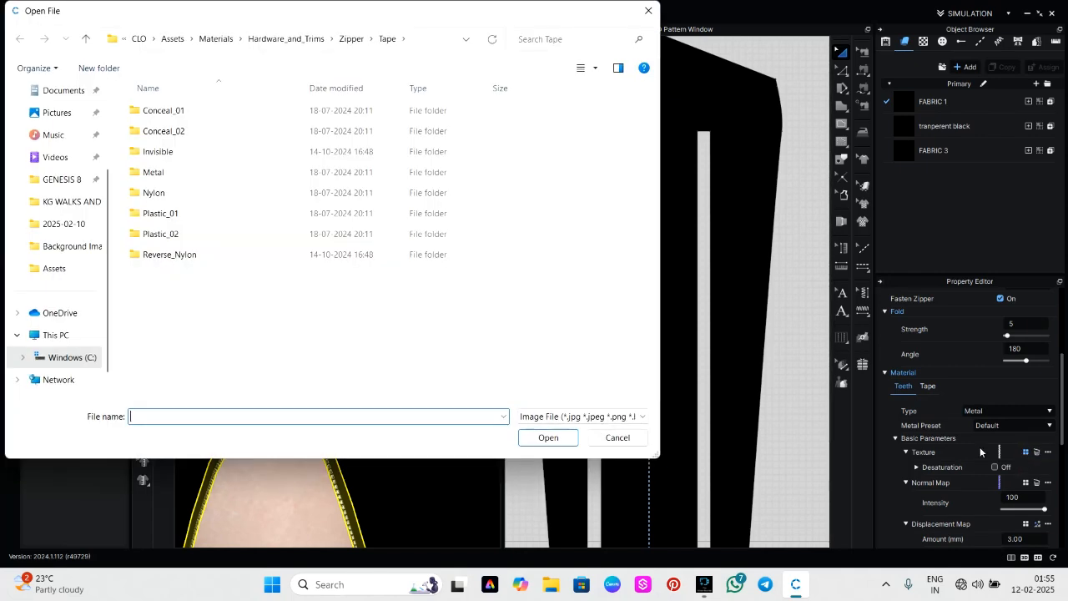
left_click(236, 118)
double_click(235, 118)
left_click(155, 121)
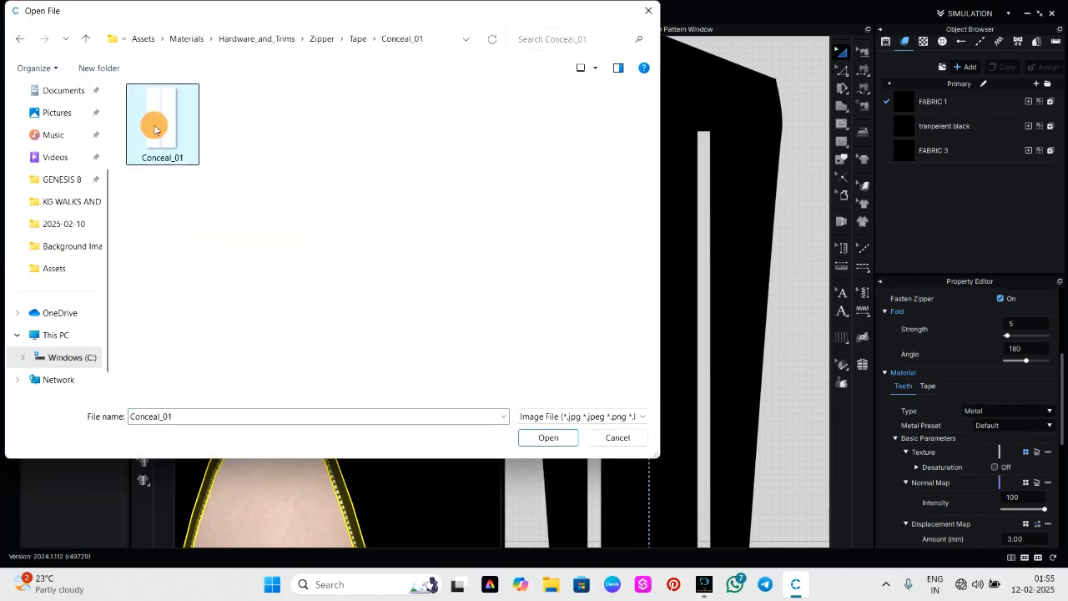
left_click(547, 437)
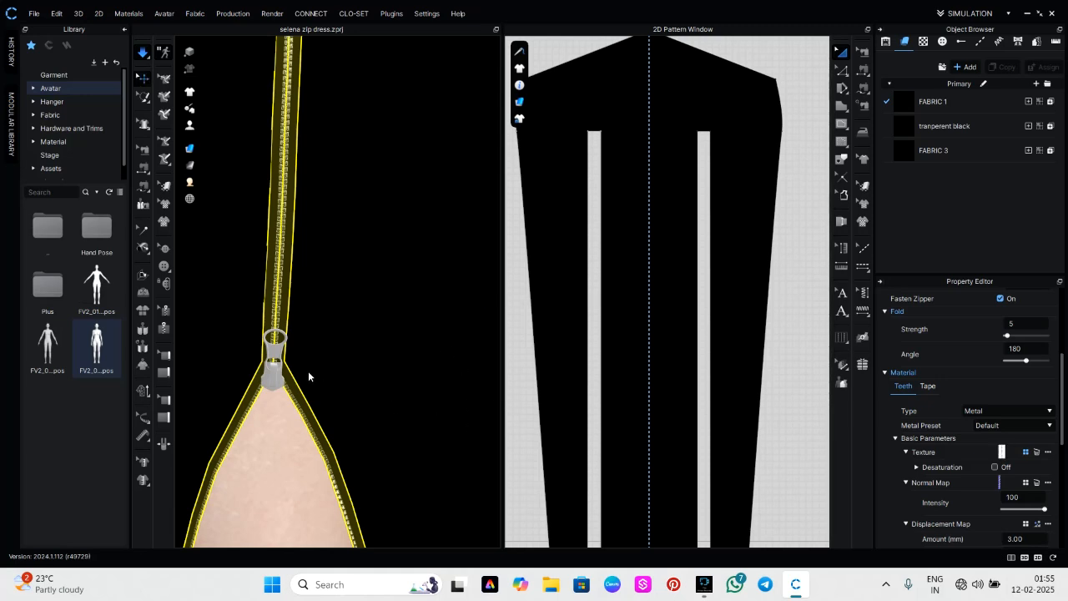
Examine the left zipper's teeth and slider up close and compare them with the right zipper
scroll(312, 372, "down", 5)
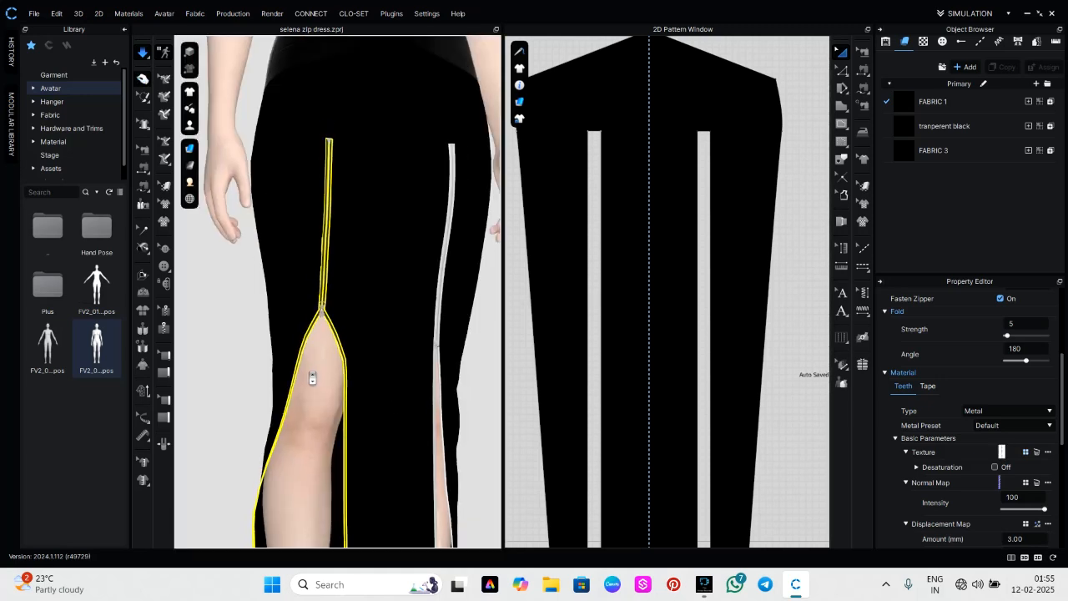
scroll(284, 267, "up", 8)
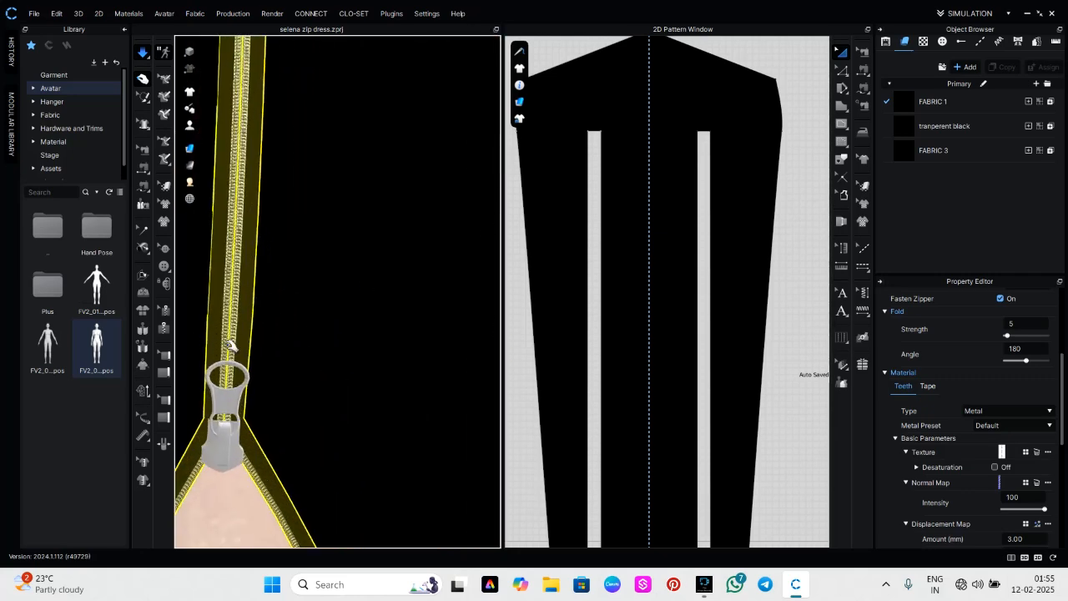
scroll(232, 346, "up", 5)
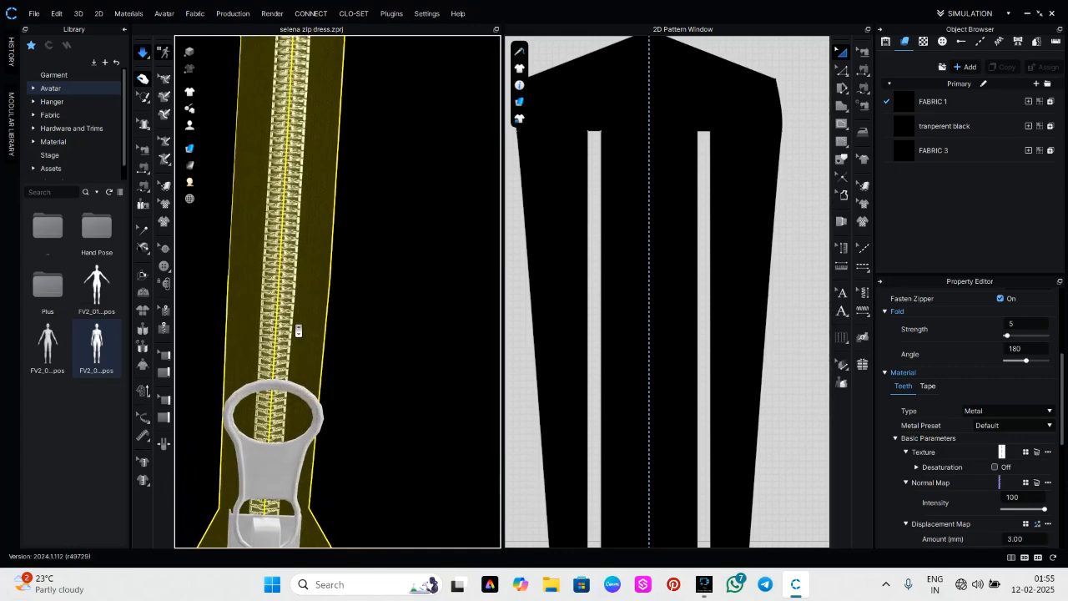
scroll(298, 332, "down", 6)
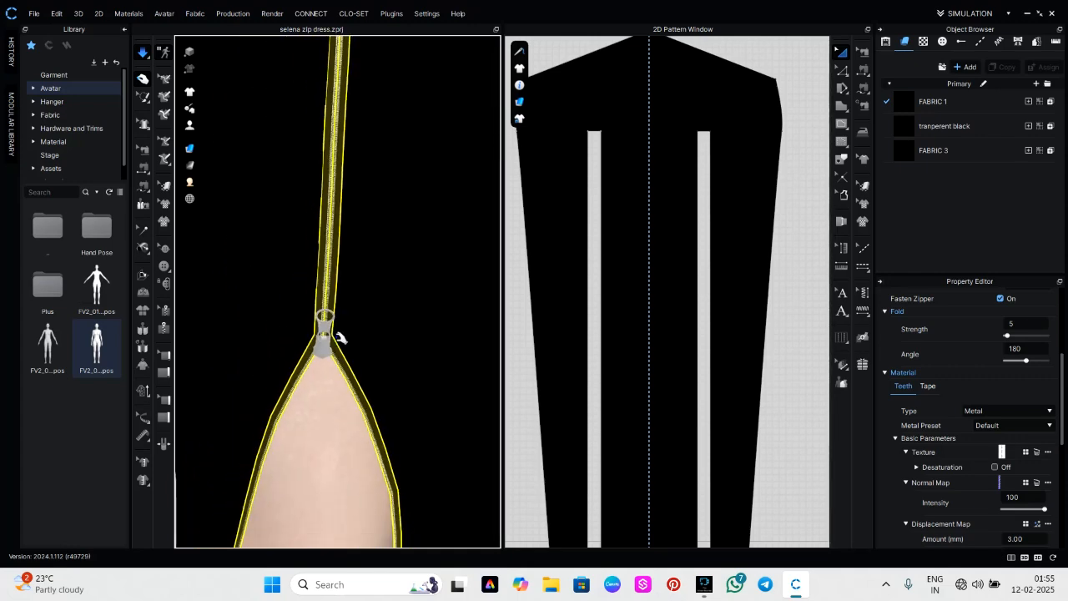
scroll(341, 338, "down", 6)
right_click_drag(360, 341, 318, 338)
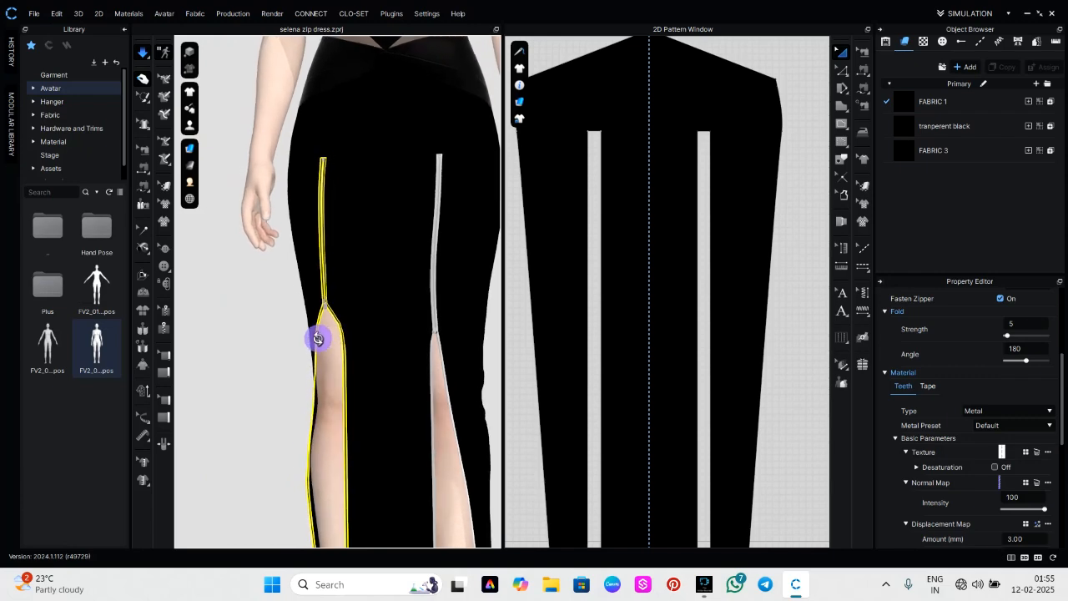
scroll(386, 360, "up", 6)
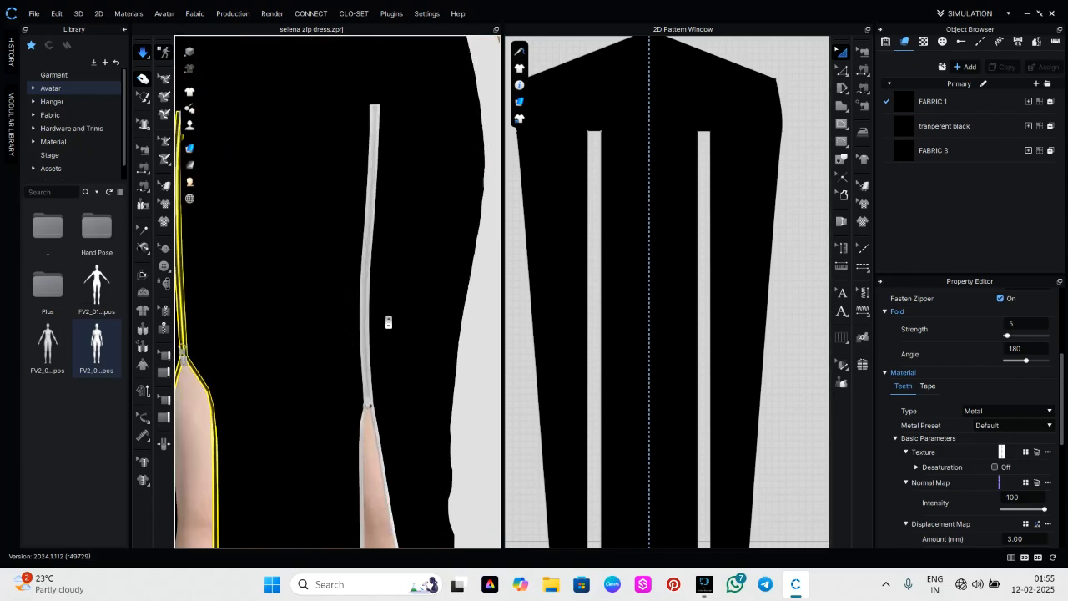
scroll(388, 322, "up", 8)
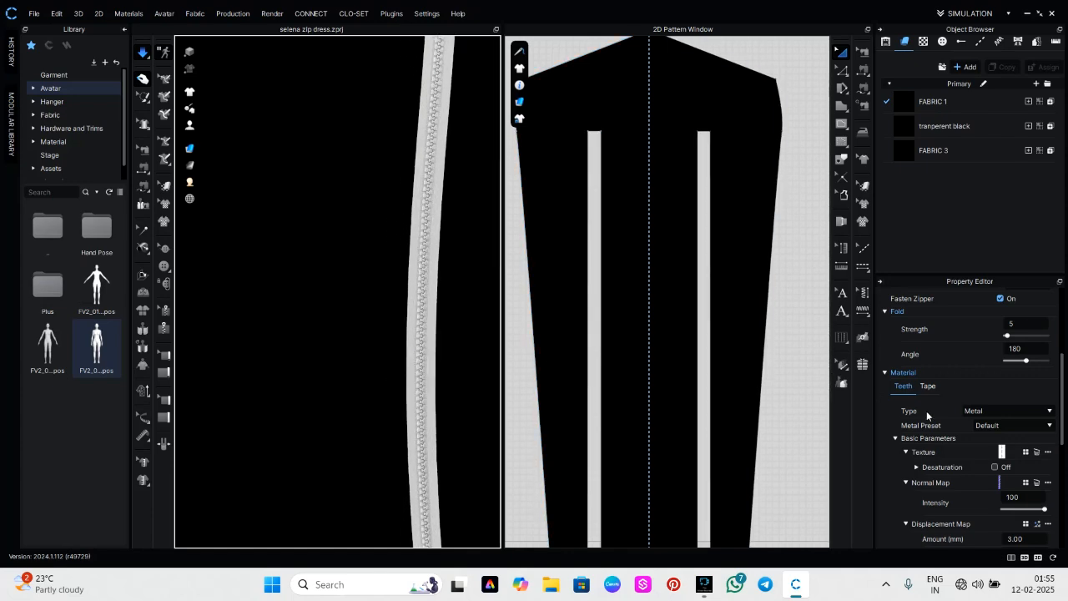
Load the Conceal_01 texture for the left zipper's teeth once more and deselect the zipper
left_click(1026, 452)
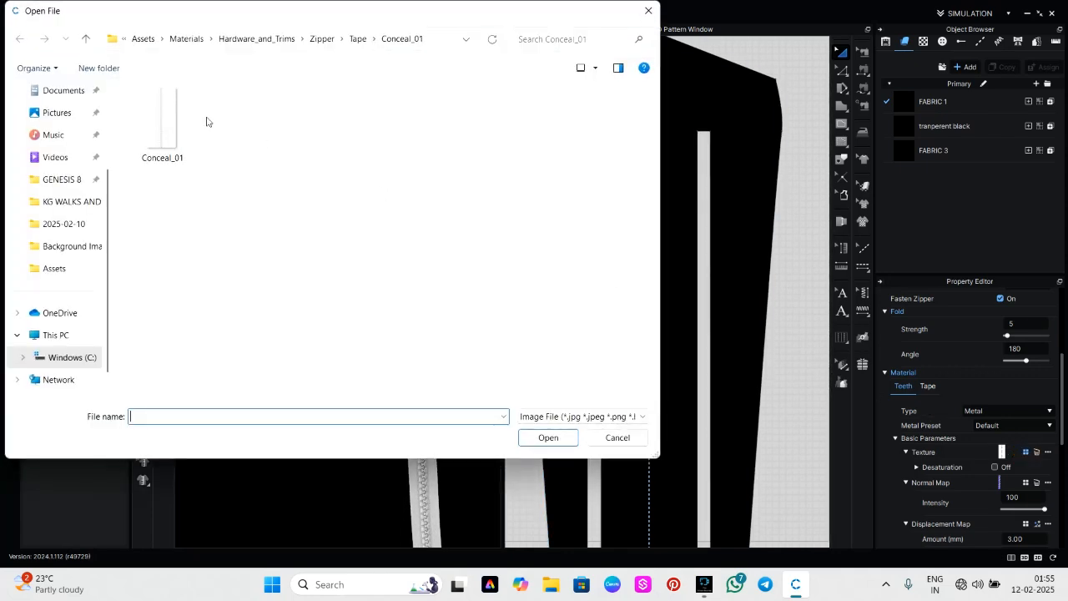
double_click(165, 119)
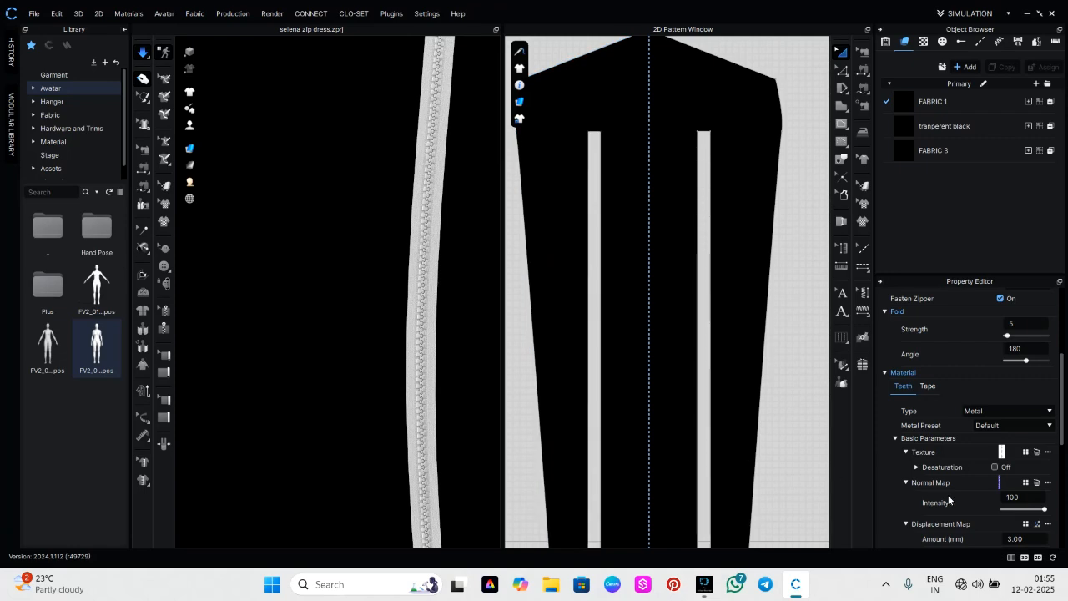
scroll(460, 381, "down", 7)
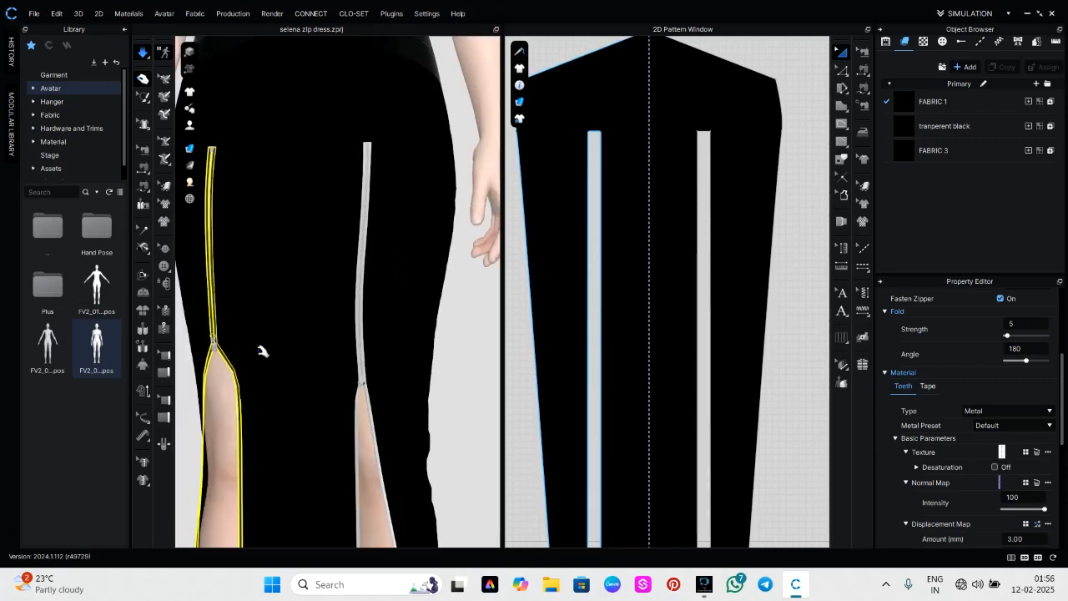
middle_click_drag(262, 351, 377, 331)
right_click_drag(325, 343, 360, 348)
left_click(214, 389)
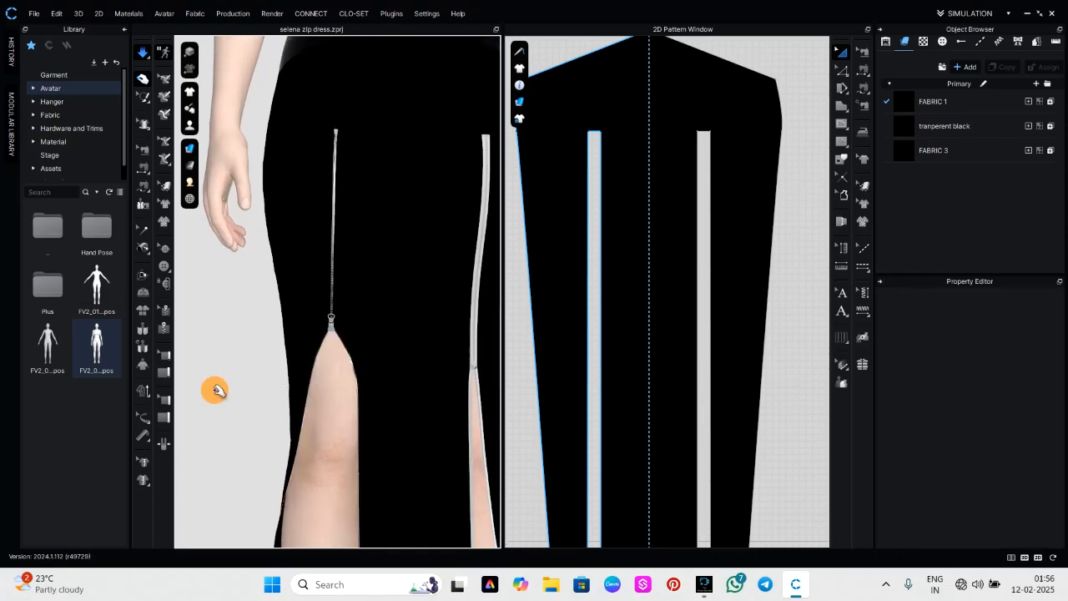
Inspect the finished left zipper's teeth and tape up close and in the full view of the dress
scroll(357, 345, "up", 2)
scroll(357, 345, "up", 8)
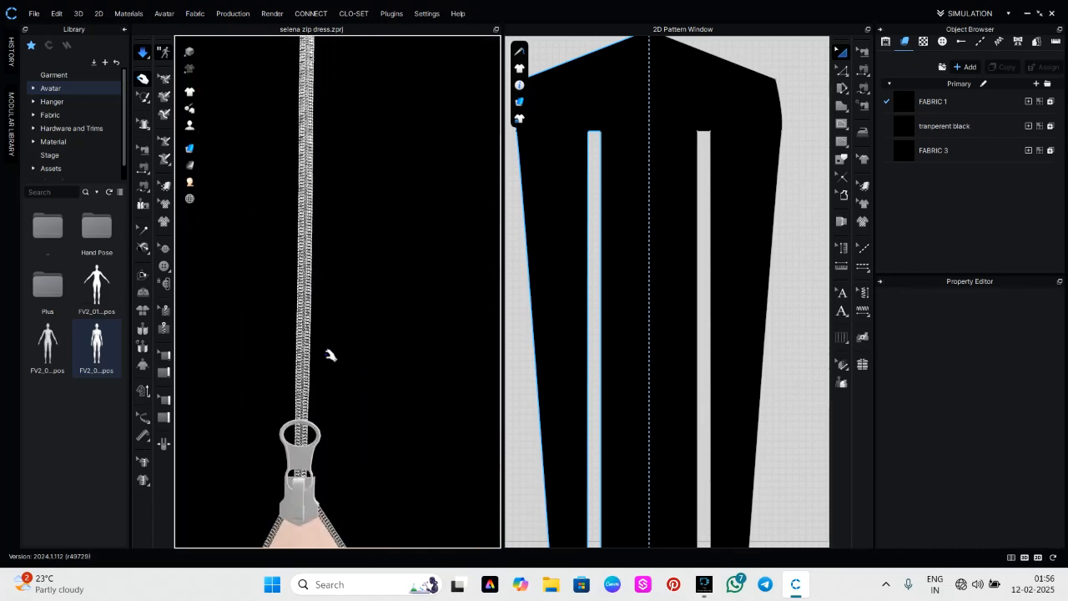
scroll(258, 353, "up", 2)
scroll(238, 362, "down", 5)
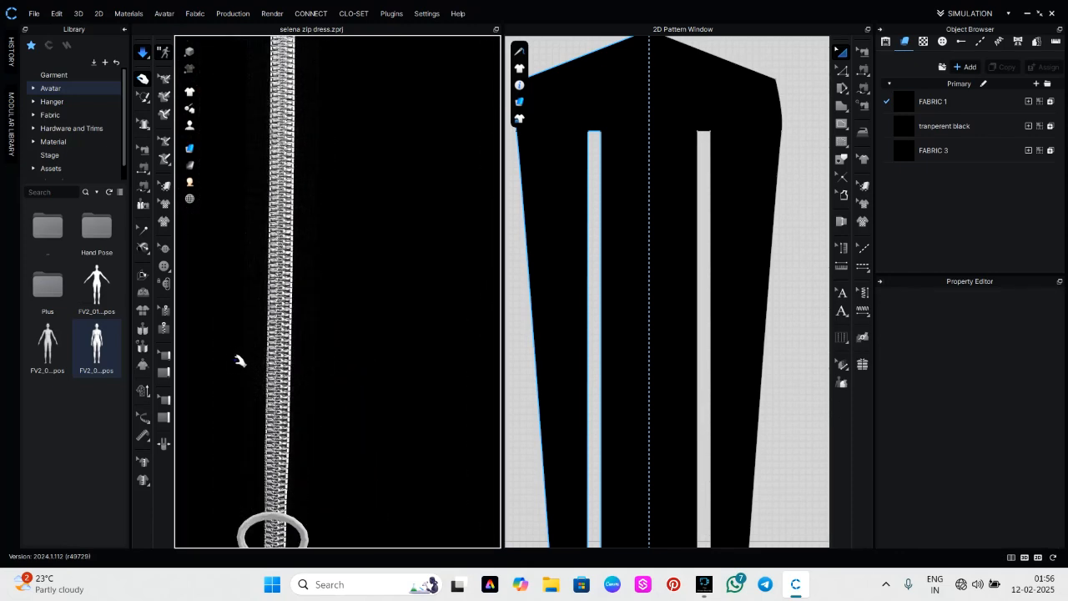
scroll(301, 371, "down", 8)
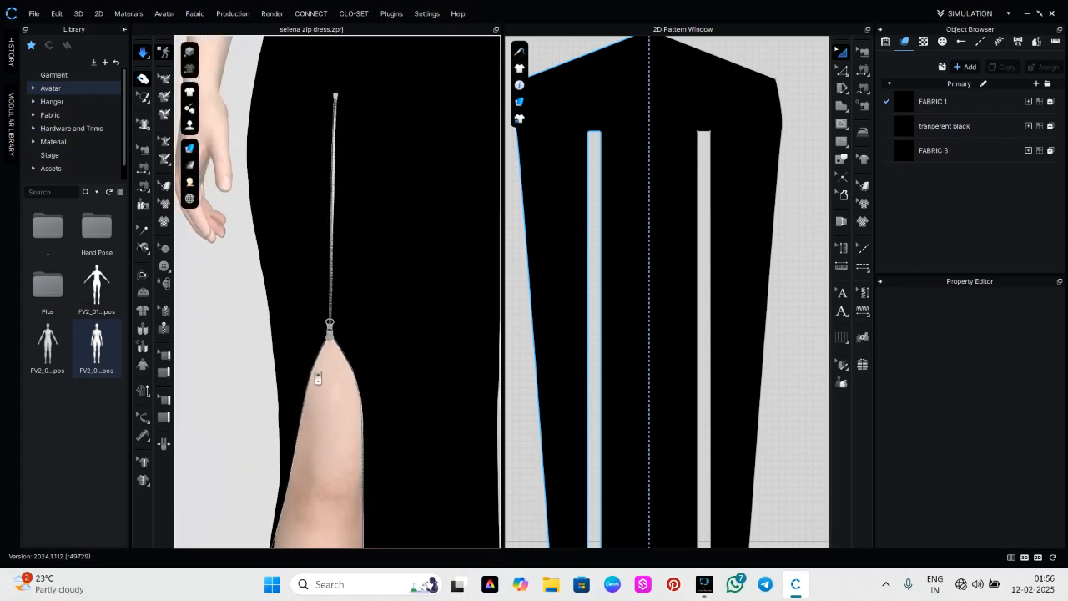
scroll(372, 379, "down", 1)
middle_click_drag(372, 379, 334, 386)
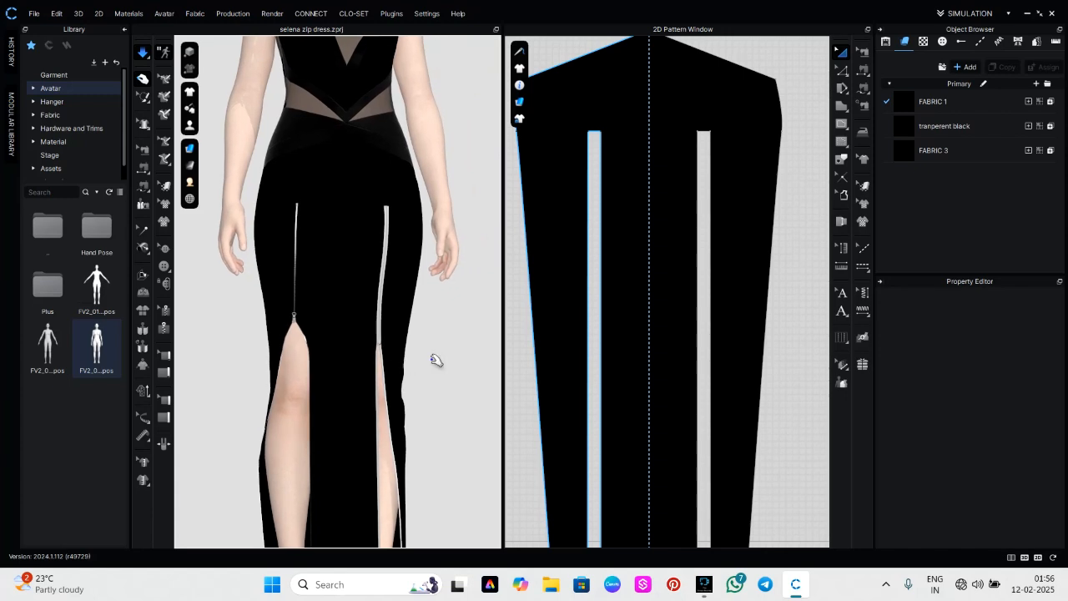
Select the right skirt zipper and set the colour of its teeth to black
scroll(435, 366, "up", 4)
scroll(370, 305, "up", 2)
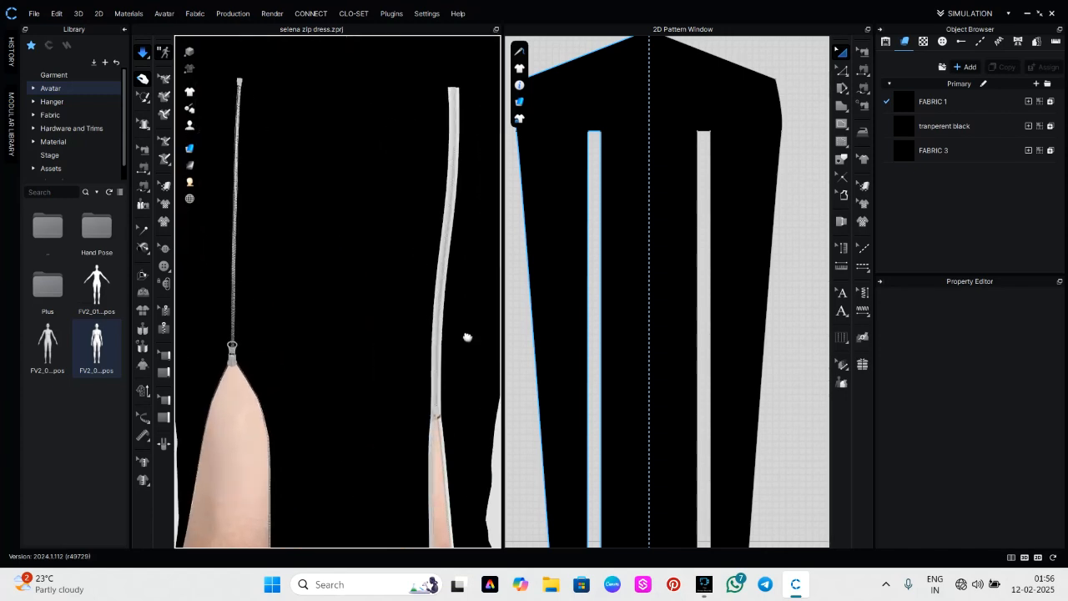
middle_click_drag(468, 337, 365, 272)
scroll(341, 312, "up", 4)
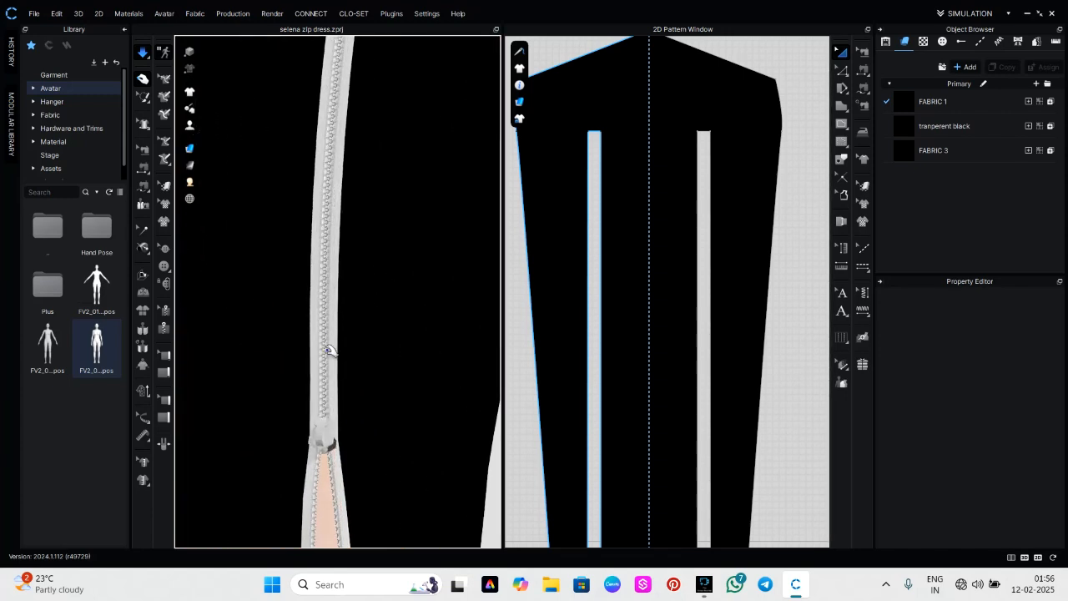
scroll(330, 351, "up", 2)
left_click(317, 324)
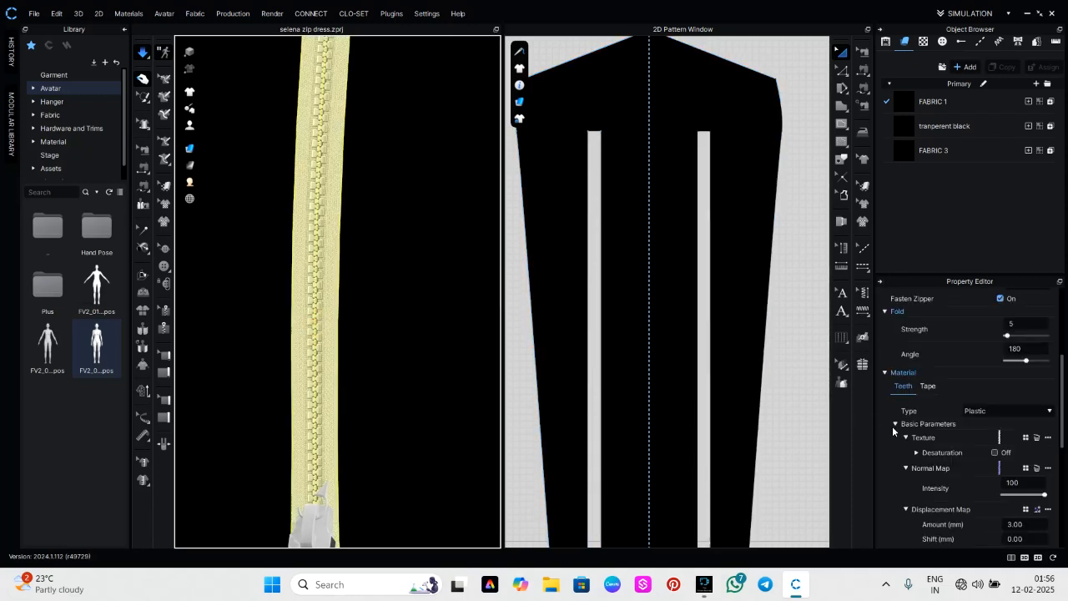
scroll(1012, 474, "down", 7)
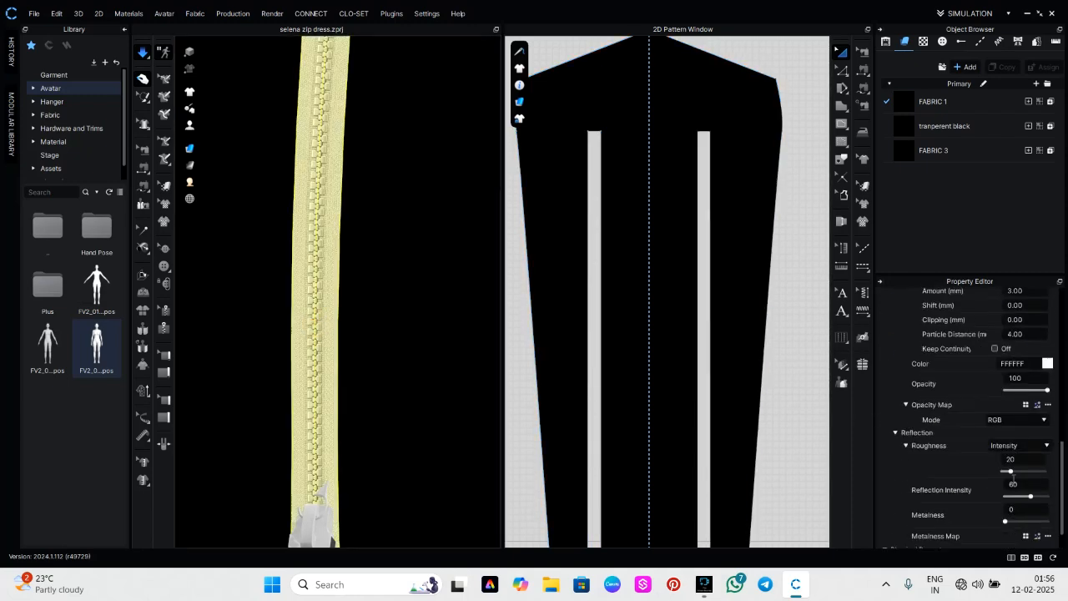
left_click(1048, 364)
left_click(485, 313)
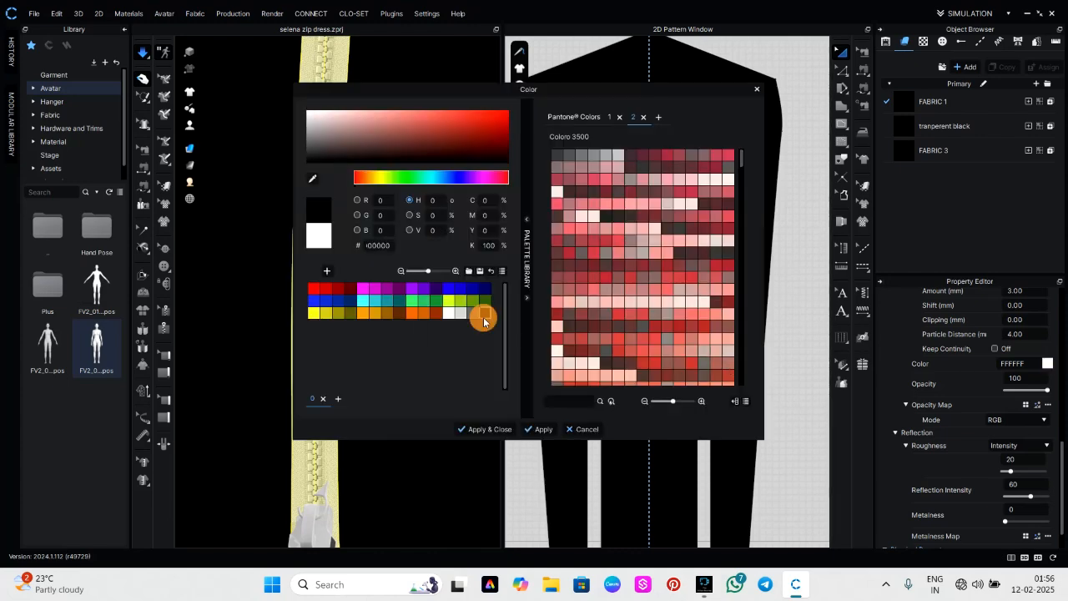
left_click(486, 429)
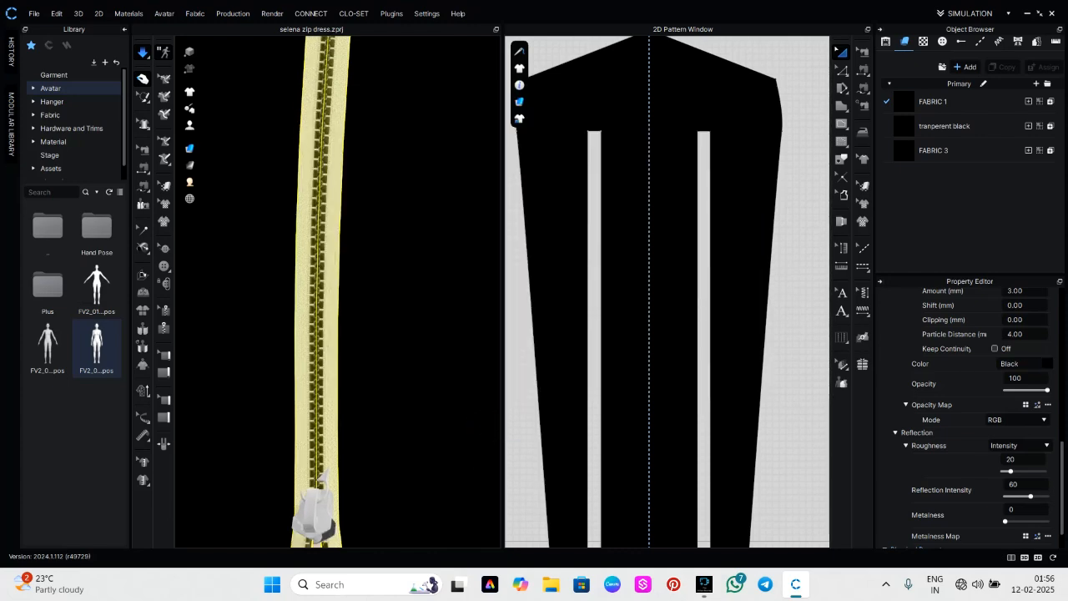
Change the material type of the right zipper's teeth to Metal and deselect the zipper
scroll(993, 386, "up", 5)
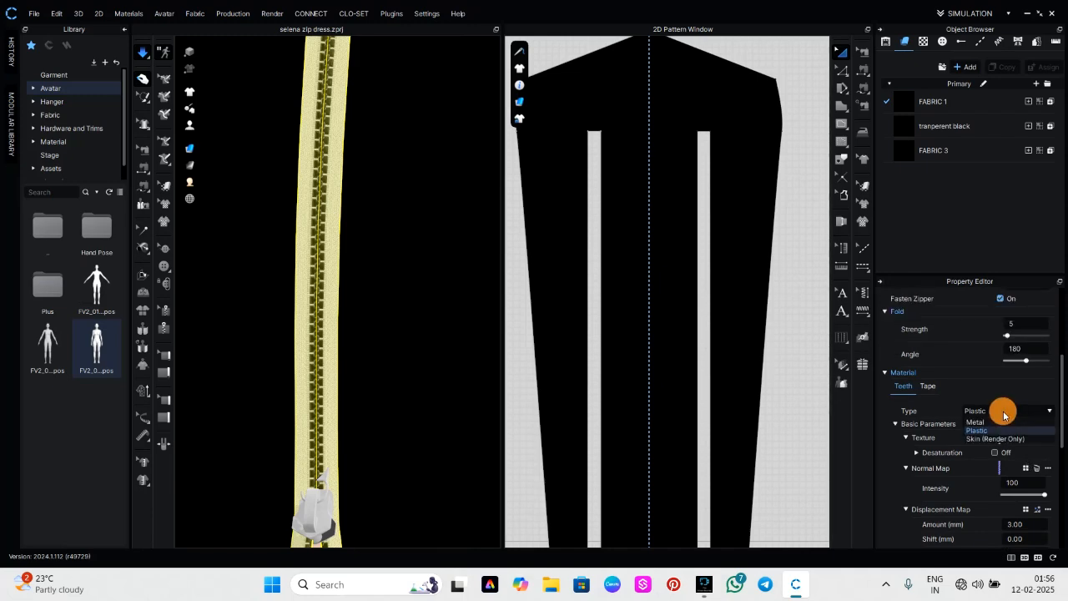
left_click(978, 515)
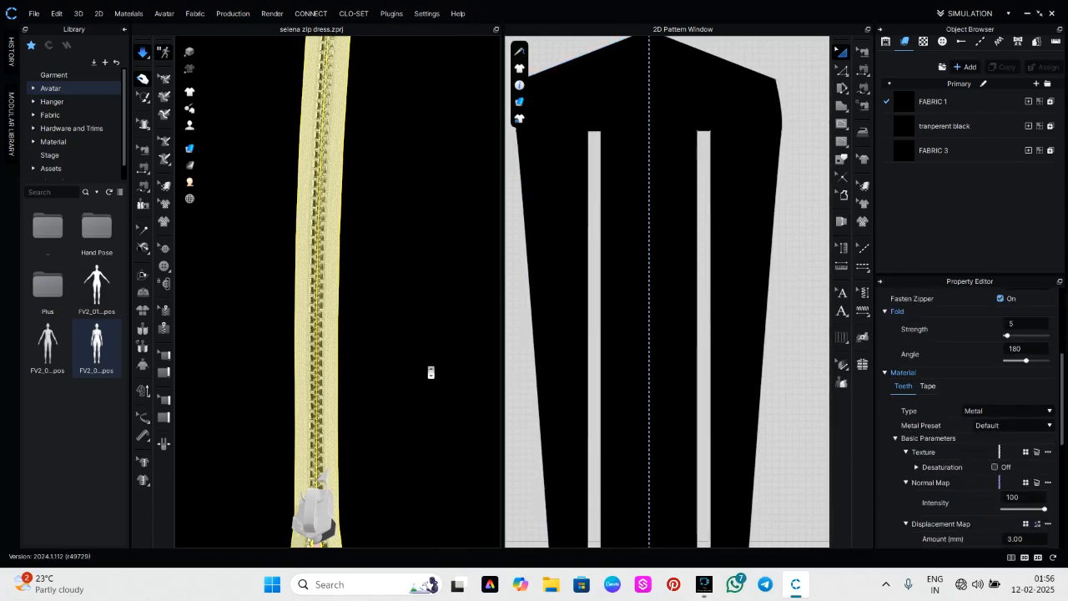
scroll(431, 372, "down", 8)
left_click(453, 363)
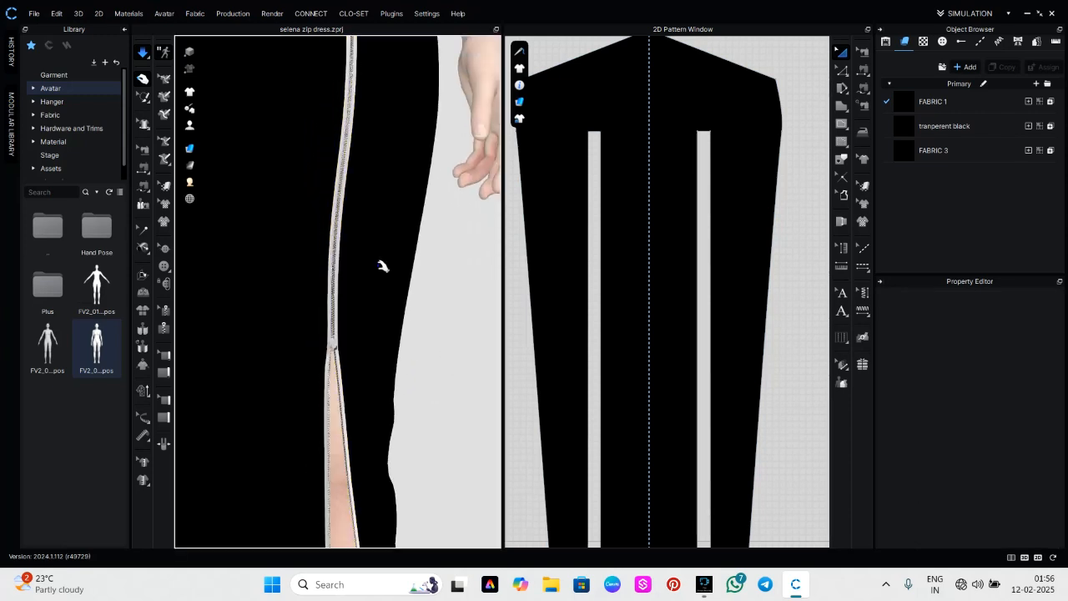
Select the right zipper again, set the colour of its metal teeth to black and deselect it
scroll(326, 239, "up", 5)
left_click(320, 281)
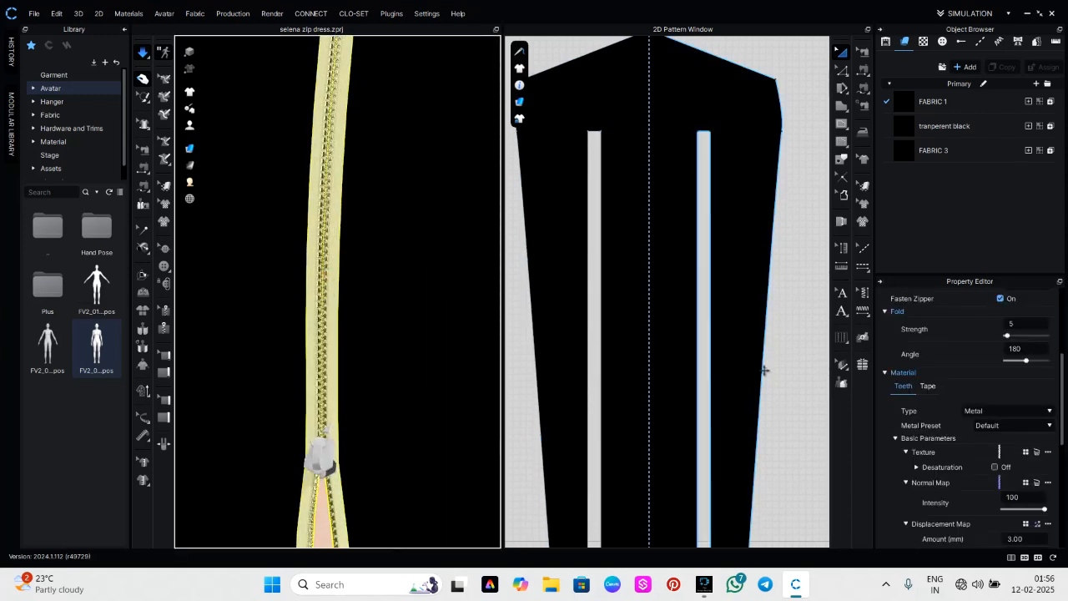
scroll(1012, 469, "down", 5)
left_click(1049, 411)
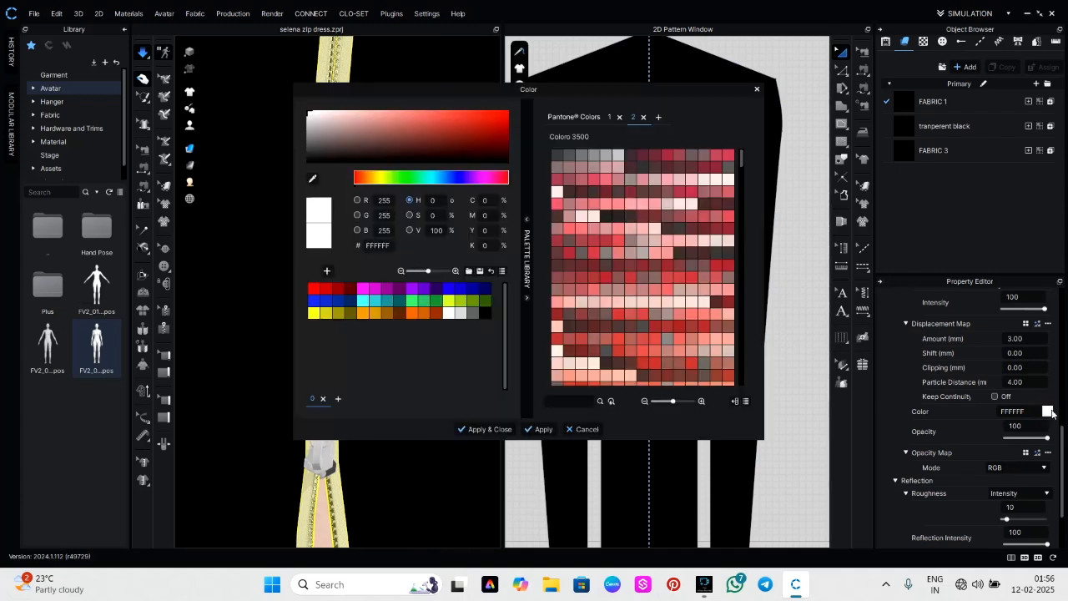
left_click(484, 312)
left_click(484, 429)
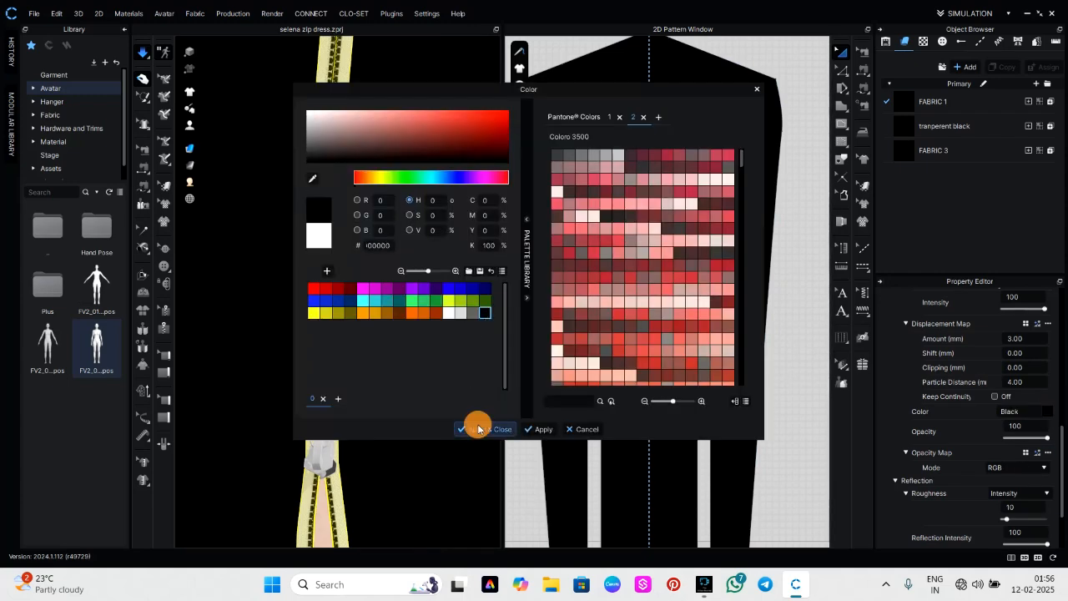
scroll(520, 443, "down", 5)
scroll(409, 398, "down", 3)
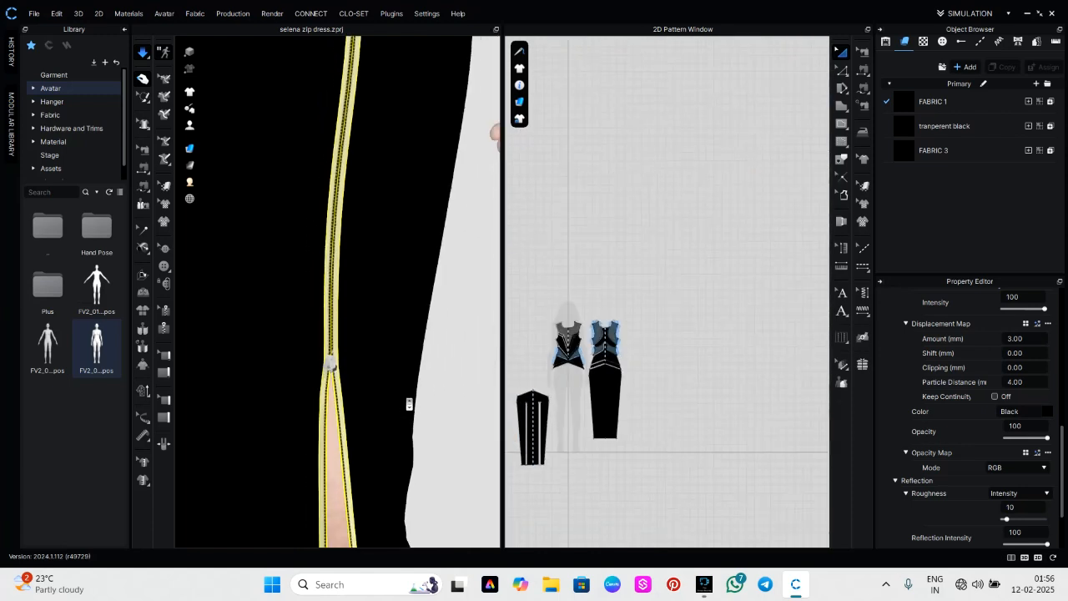
left_click(451, 408)
Inspect the right zipper's teeth up close, show only the 3D view and compare both zippers on the skirt
scroll(400, 338, "down", 3)
scroll(334, 250, "up", 6)
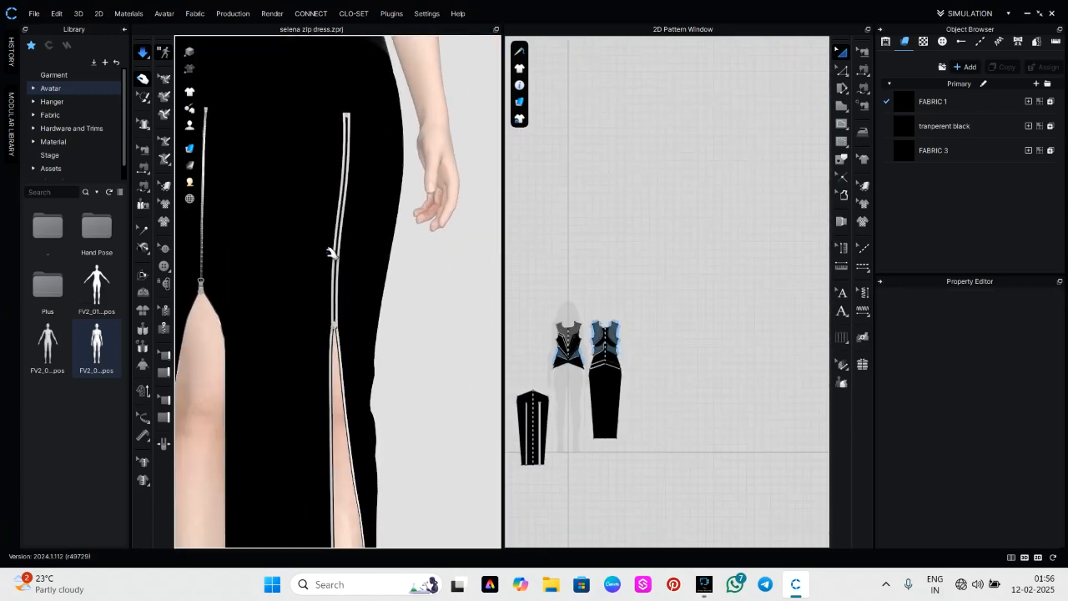
middle_click_drag(341, 302, 398, 285)
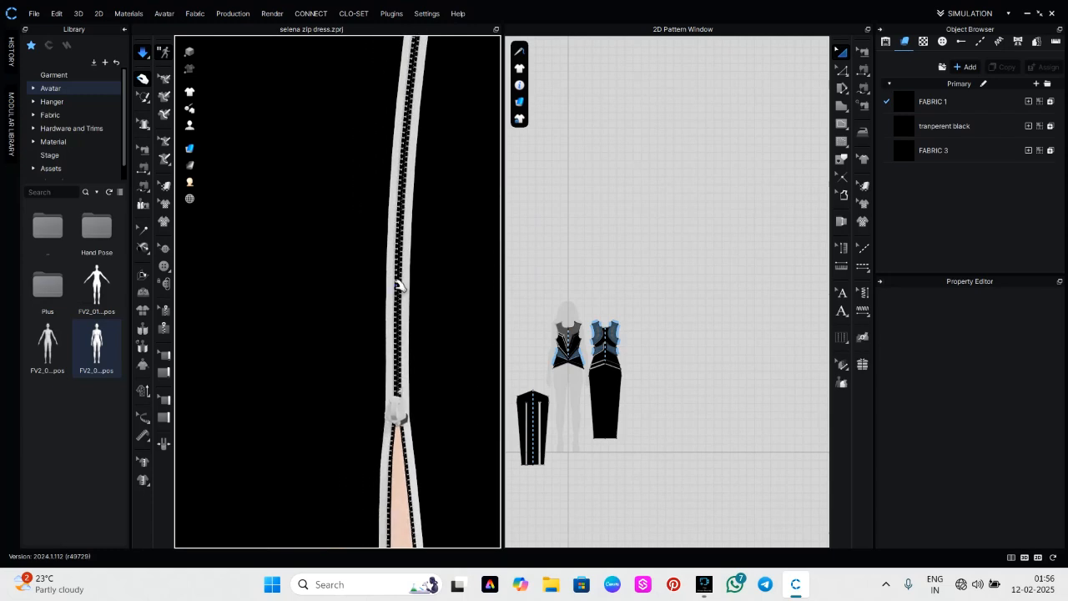
scroll(398, 285, "down", 2)
left_click(1026, 557)
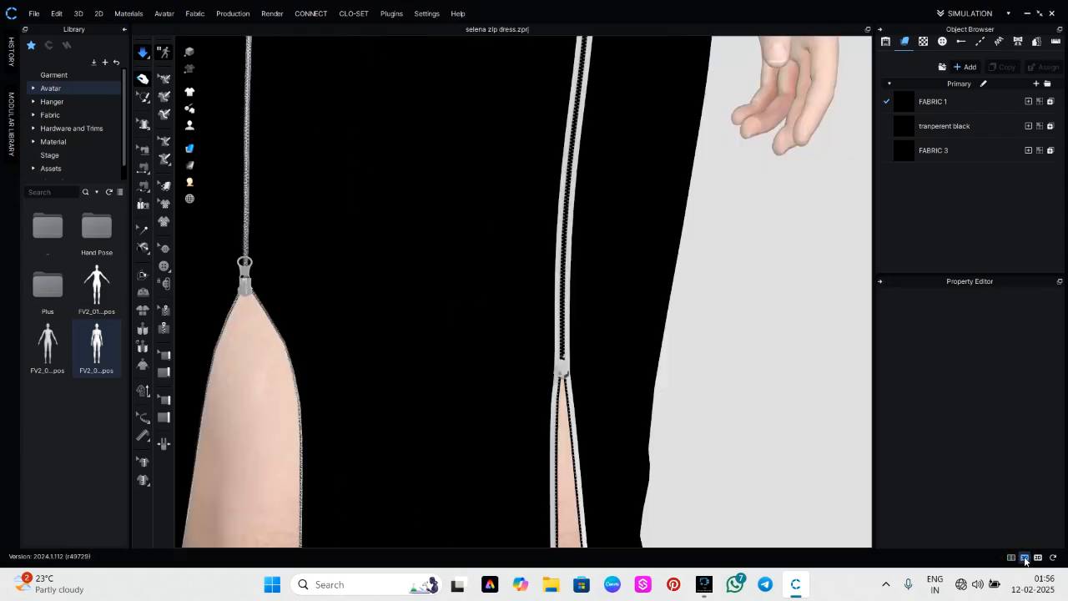
middle_click_drag(310, 274, 445, 368)
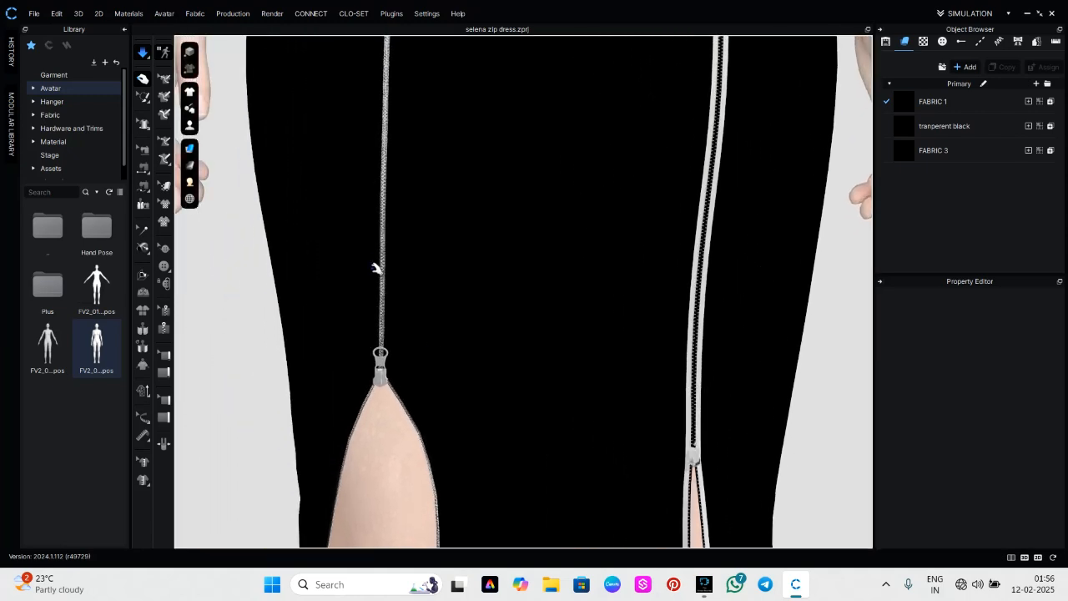
scroll(377, 269, "up", 3)
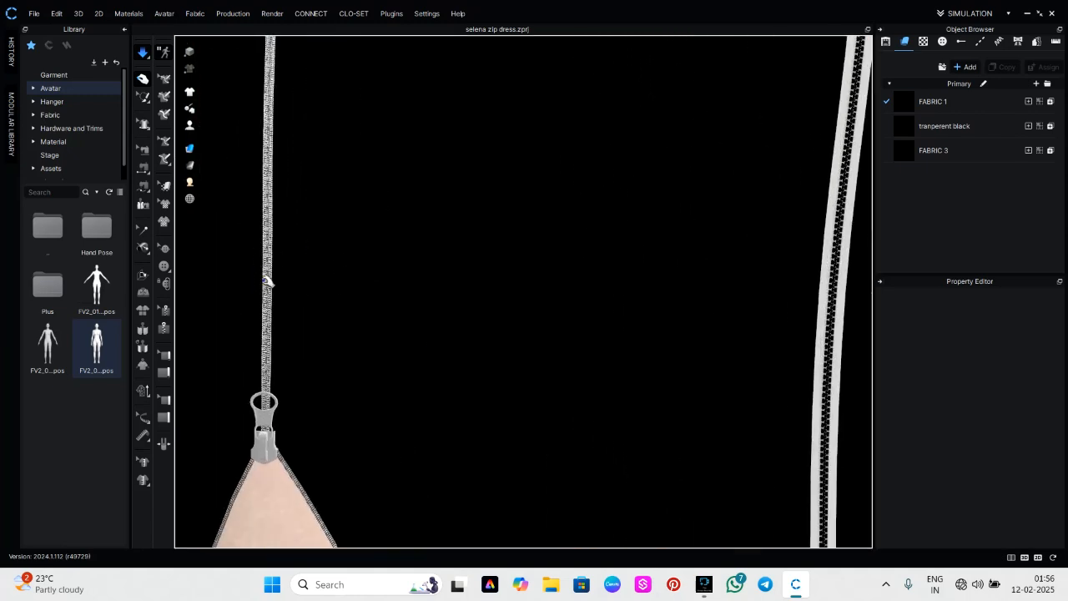
scroll(544, 348, "down", 3)
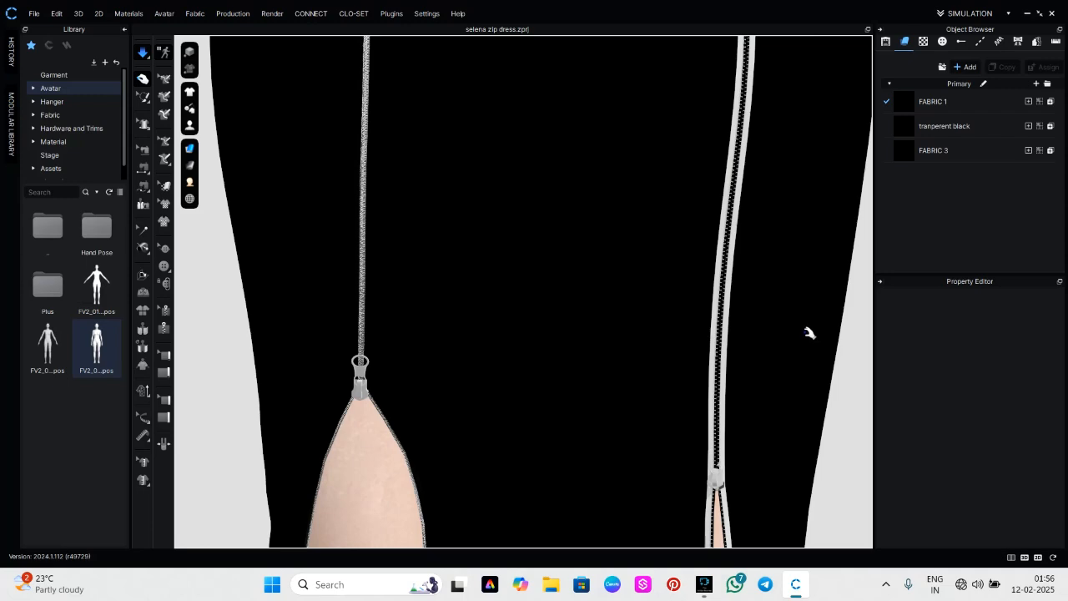
scroll(719, 417, "down", 5)
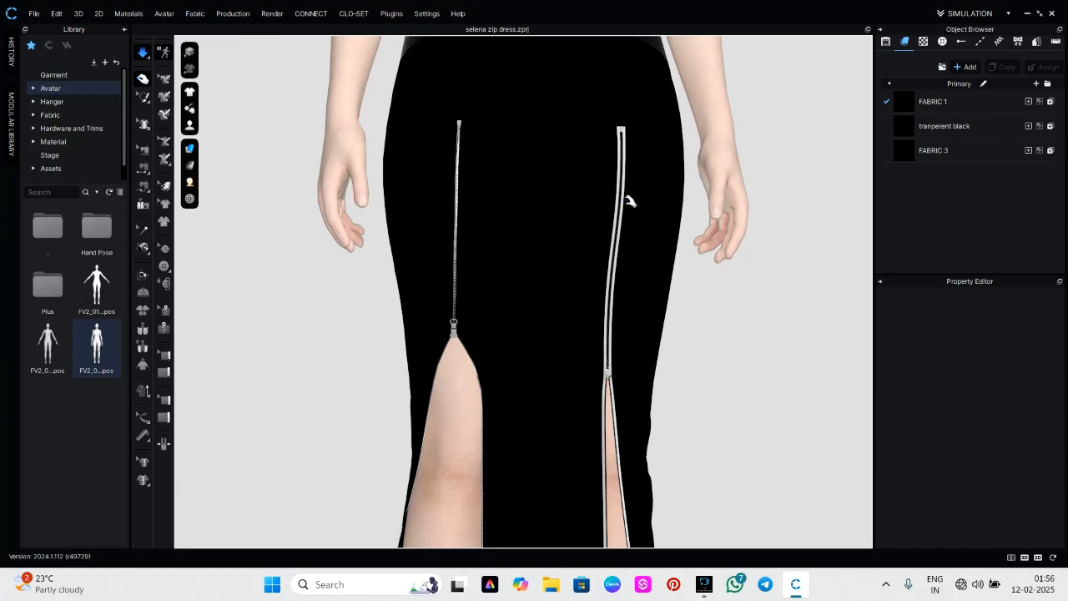
Select the slider of the left zipper and set its slider shape to Slider_01
scroll(430, 305, "up", 8)
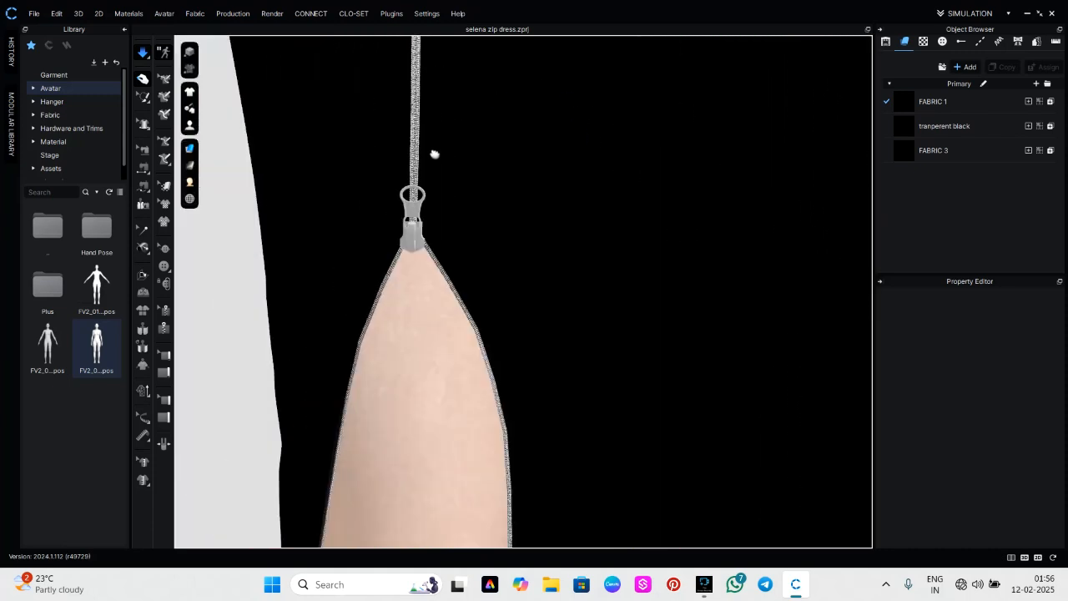
left_click(450, 191)
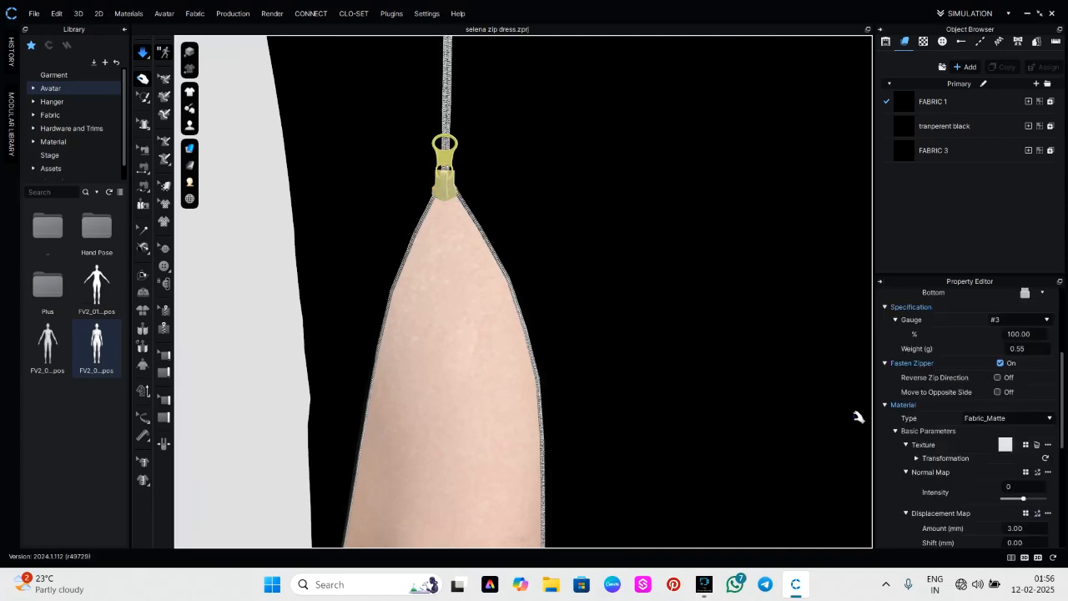
scroll(1024, 417, "up", 4)
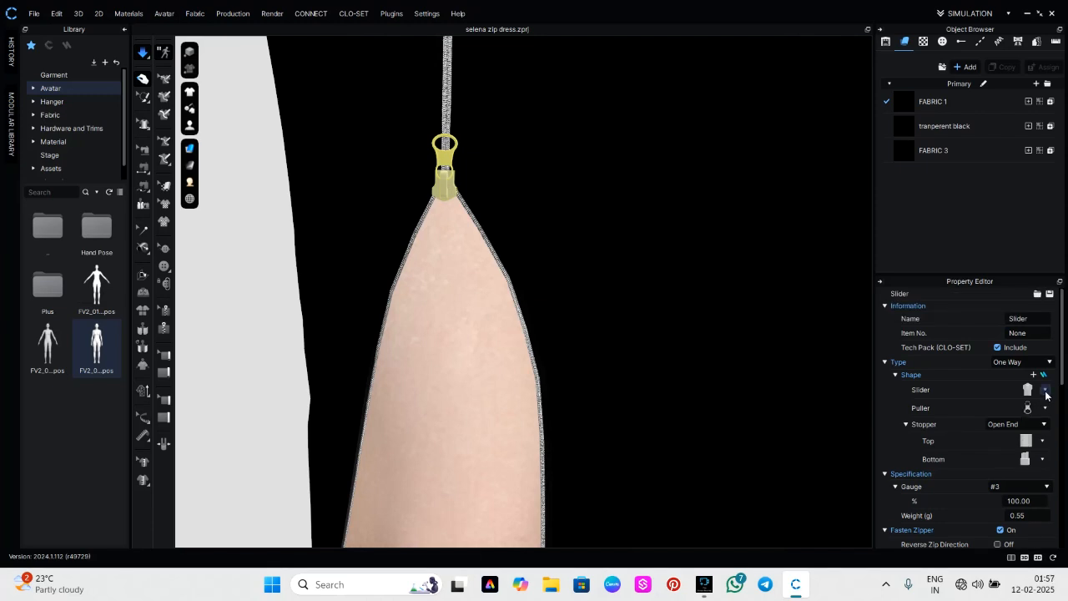
left_click(1045, 392)
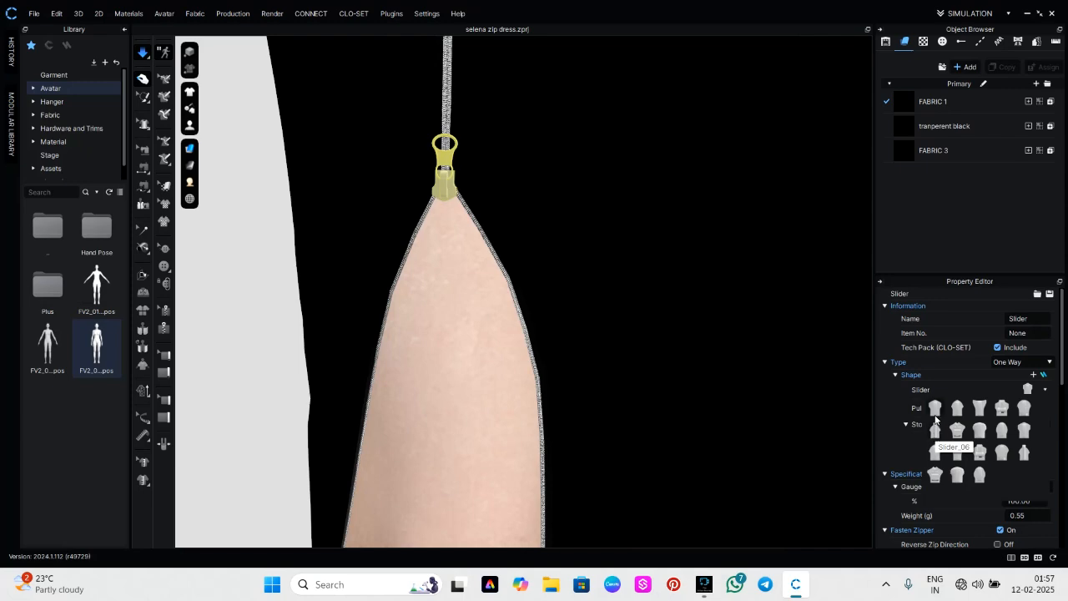
left_click(882, 407)
left_click(1044, 390)
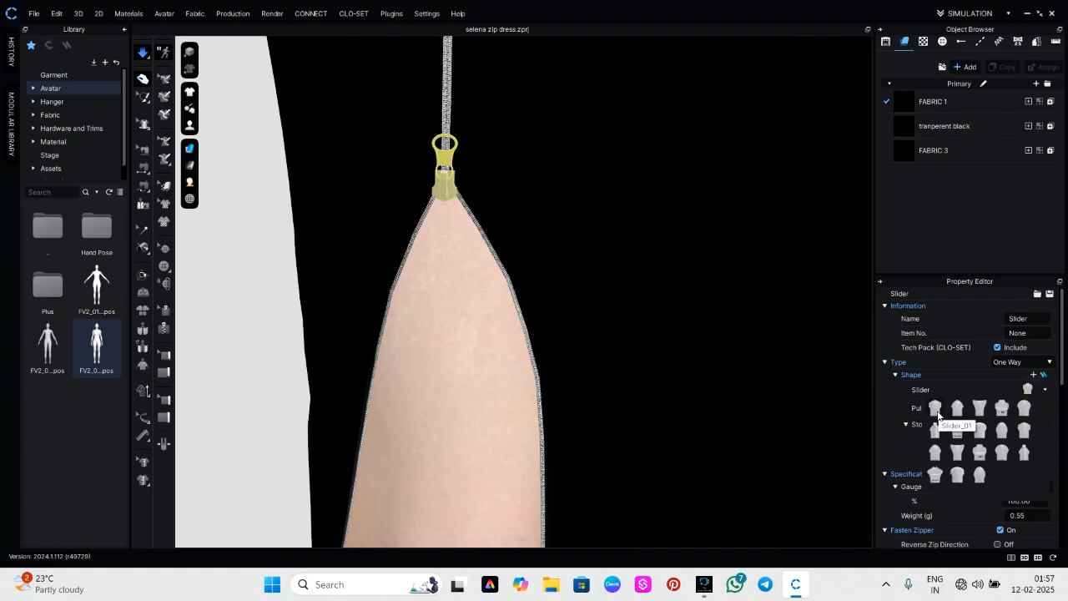
left_click(936, 409)
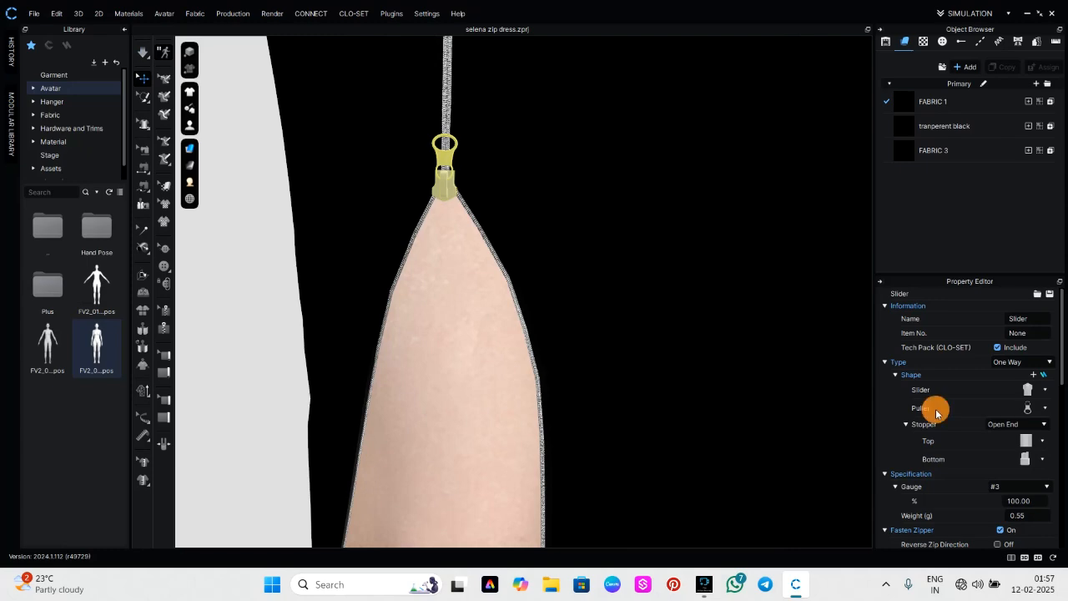
Change the left zipper's puller to the slim, narrow shape and deselect the slider
left_click(1045, 408)
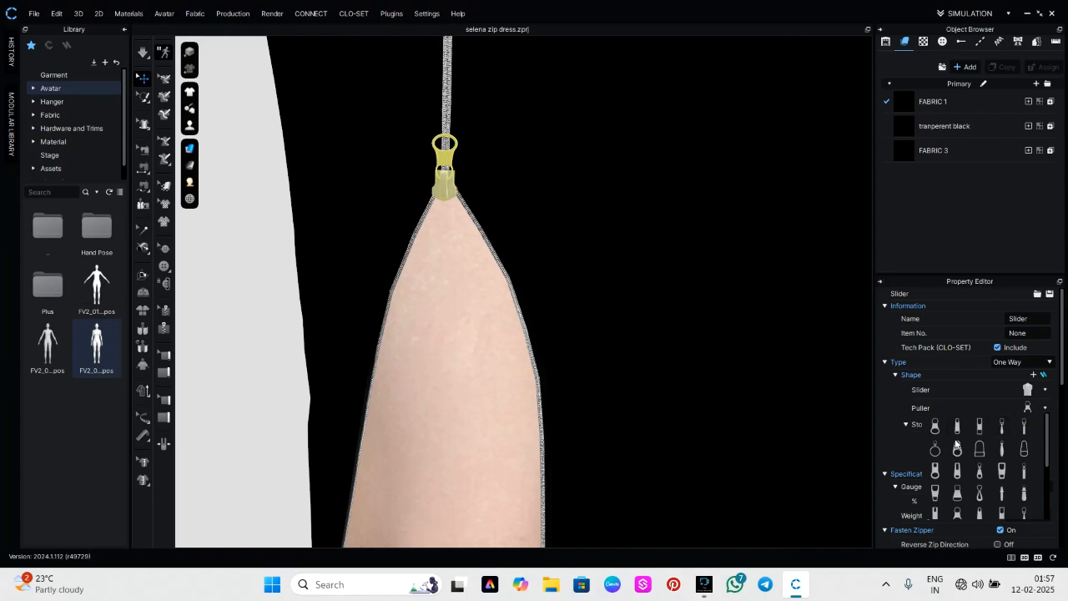
left_click(1002, 428)
scroll(620, 270, "down", 8)
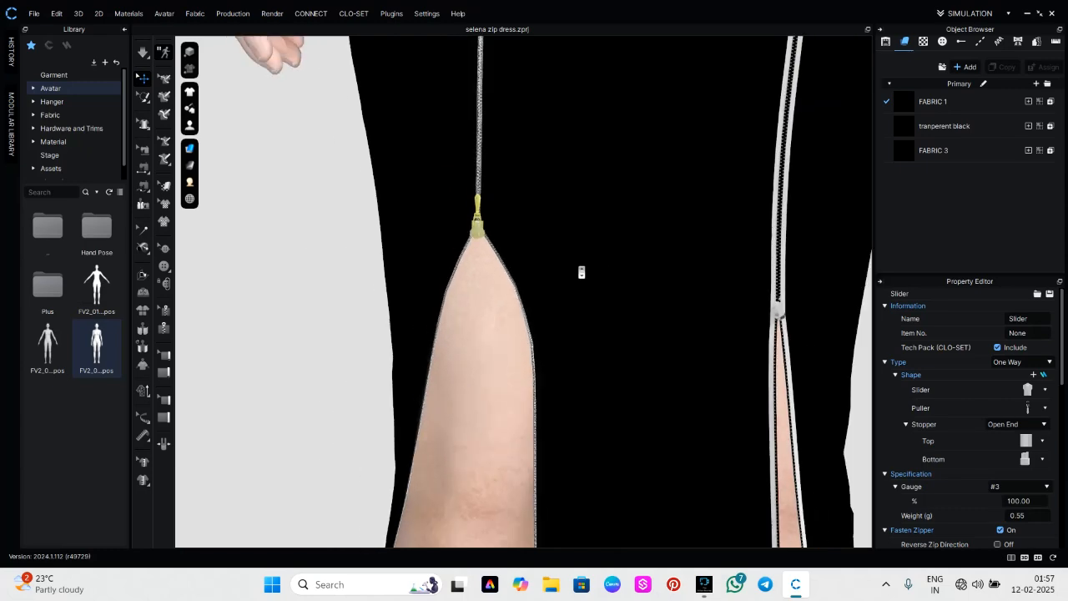
left_click(745, 285)
Select the left zipper's slider, try to adjust its position with the gizmo and deselect it
scroll(509, 248, "up", 10)
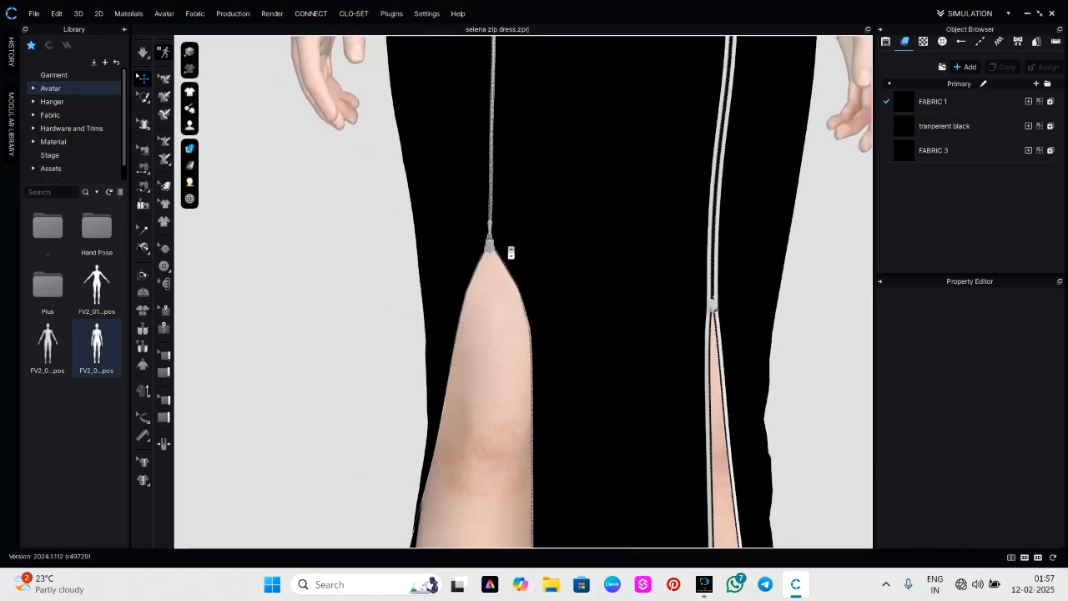
left_click(440, 189)
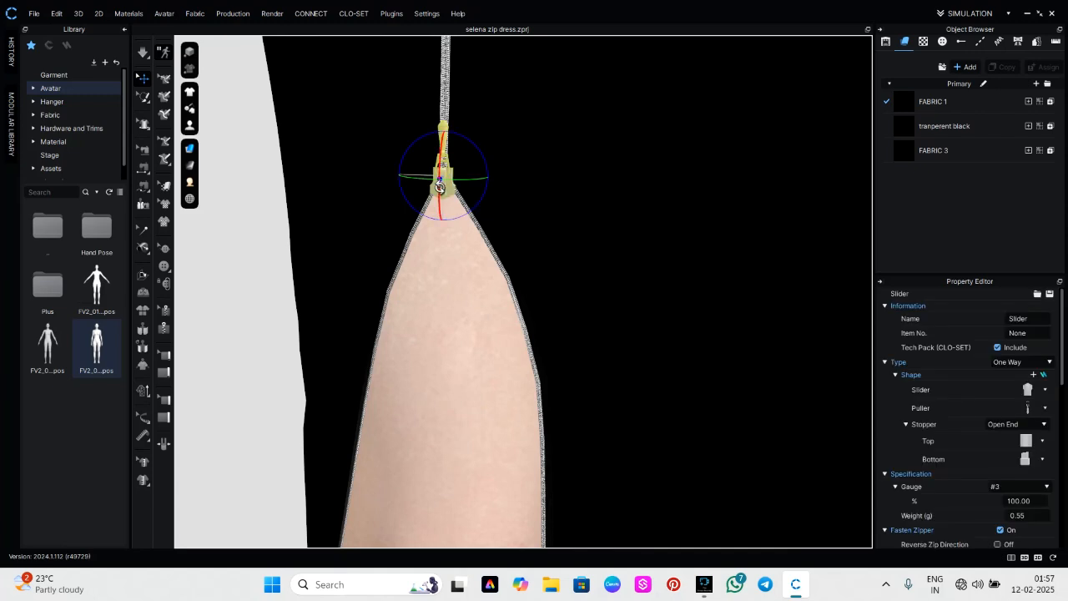
mouse_move(441, 188)
left_mouse_down()
mouse_move(445, 75)
mouse_move(443, 141)
left_mouse_up()
left_click(254, 243)
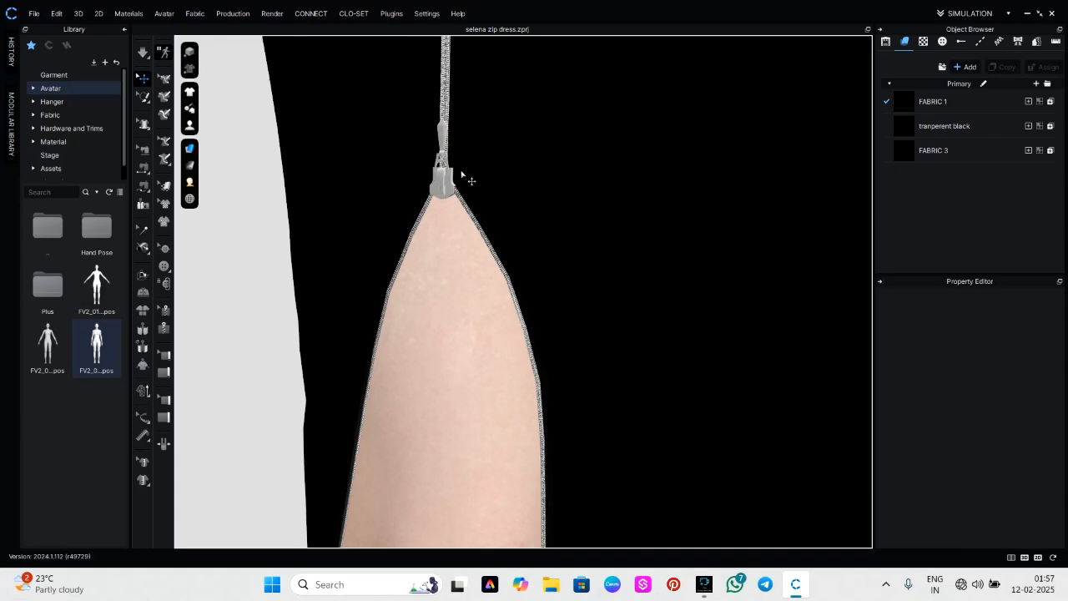
Adjust the left zipper's slider above the slit with the gizmo, working from two viewing angles, and deselect it
left_click(437, 185)
left_click_drag(440, 158, 437, 181)
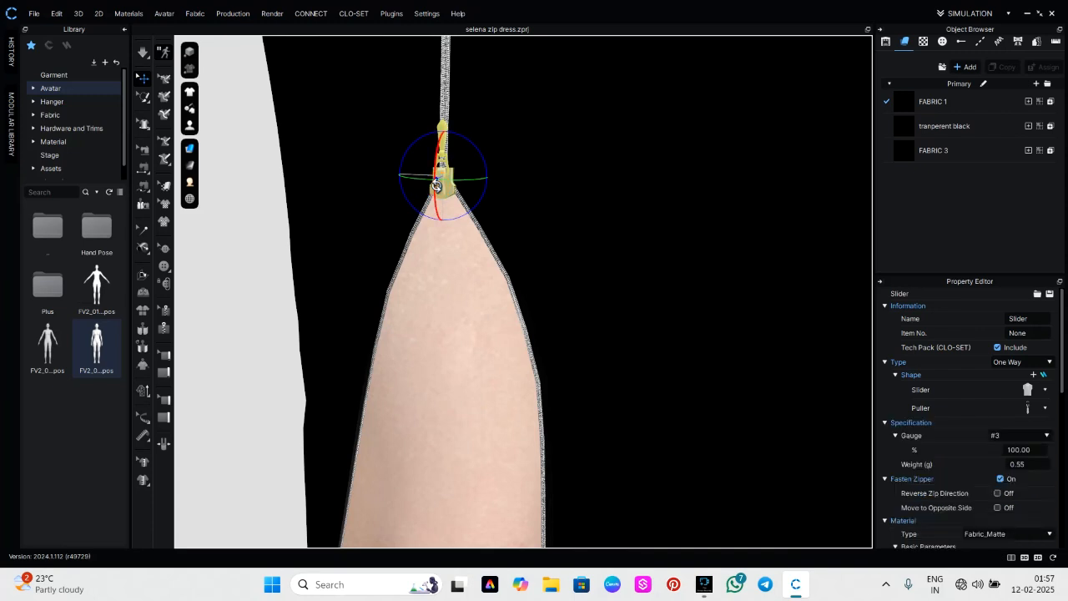
right_click_drag(481, 210, 425, 225)
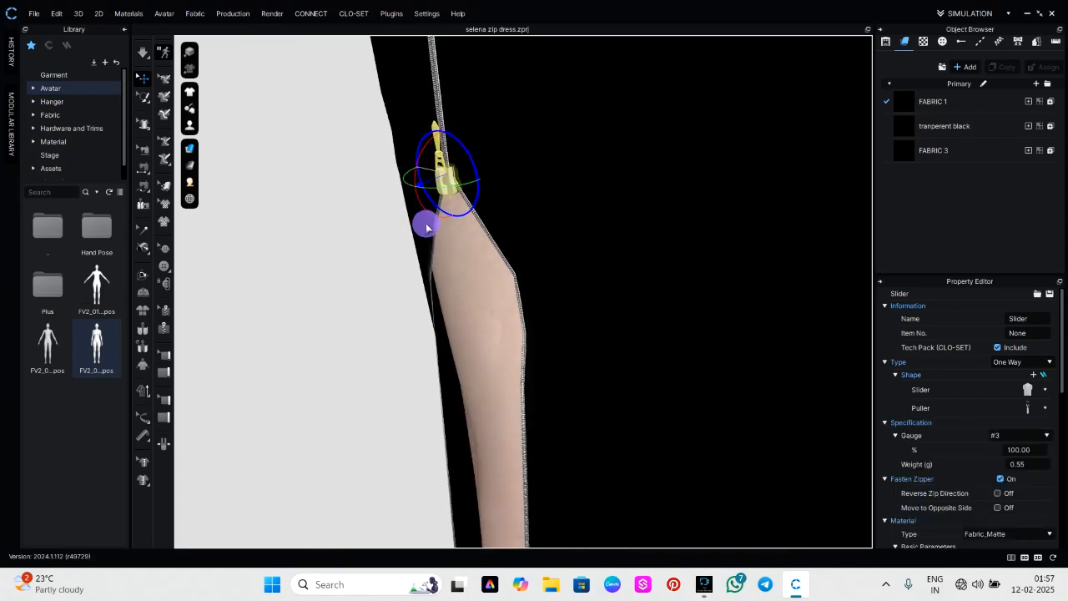
mouse_move(440, 184)
left_mouse_down()
mouse_move(451, 173)
mouse_move(445, 132)
left_mouse_up()
right_click_drag(438, 179, 505, 191)
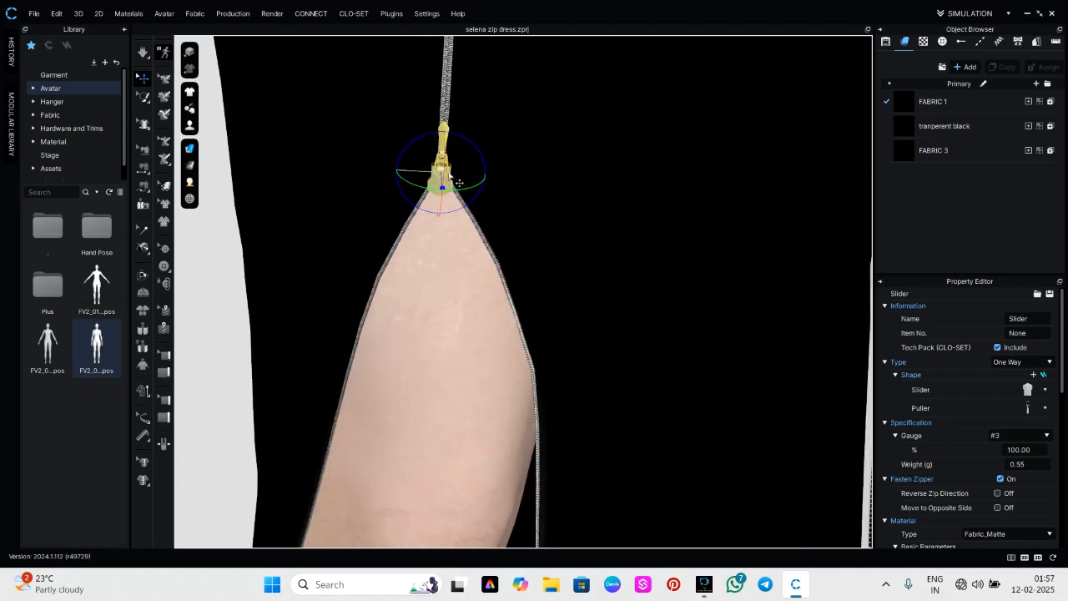
left_click_drag(439, 171, 444, 128)
scroll(459, 208, "down", 3)
scroll(460, 209, "down", 5)
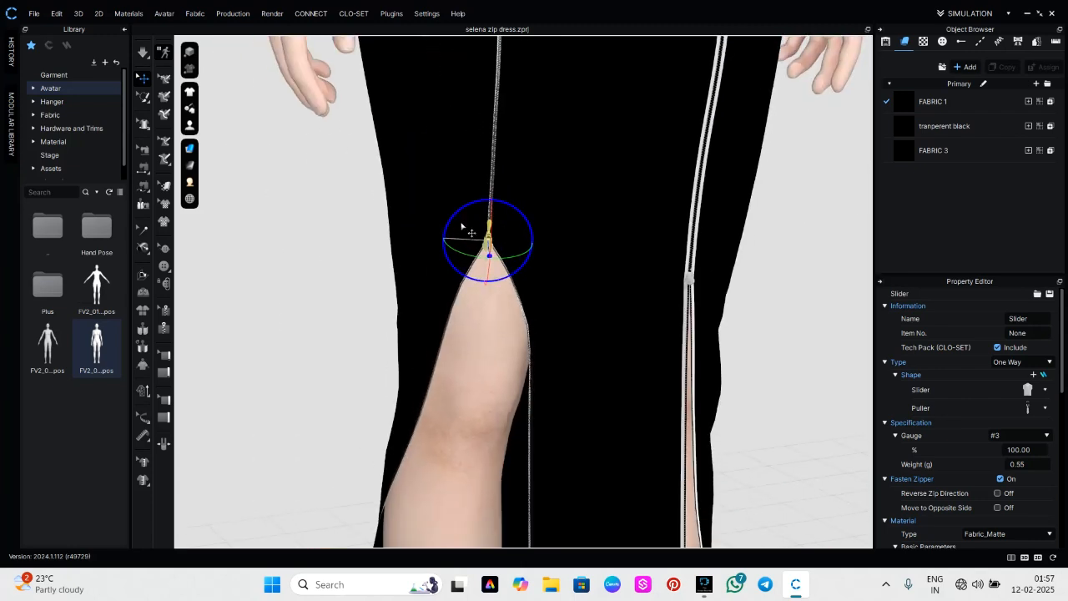
left_click(730, 304)
Select the right zipper's slider and reset its slider arrangement
scroll(782, 281, "up", 4)
mouse_move(795, 282)
right_mouse_down()
mouse_move(687, 231)
mouse_move(722, 233)
mouse_move(674, 231)
right_mouse_up()
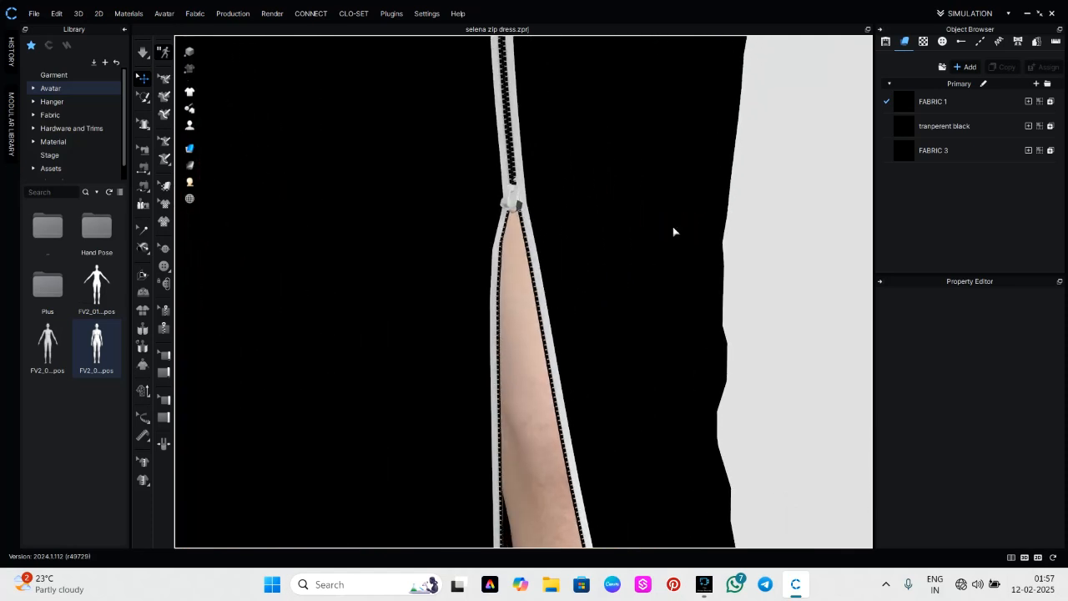
scroll(528, 220, "up", 3)
left_click(499, 172)
right_click(506, 174)
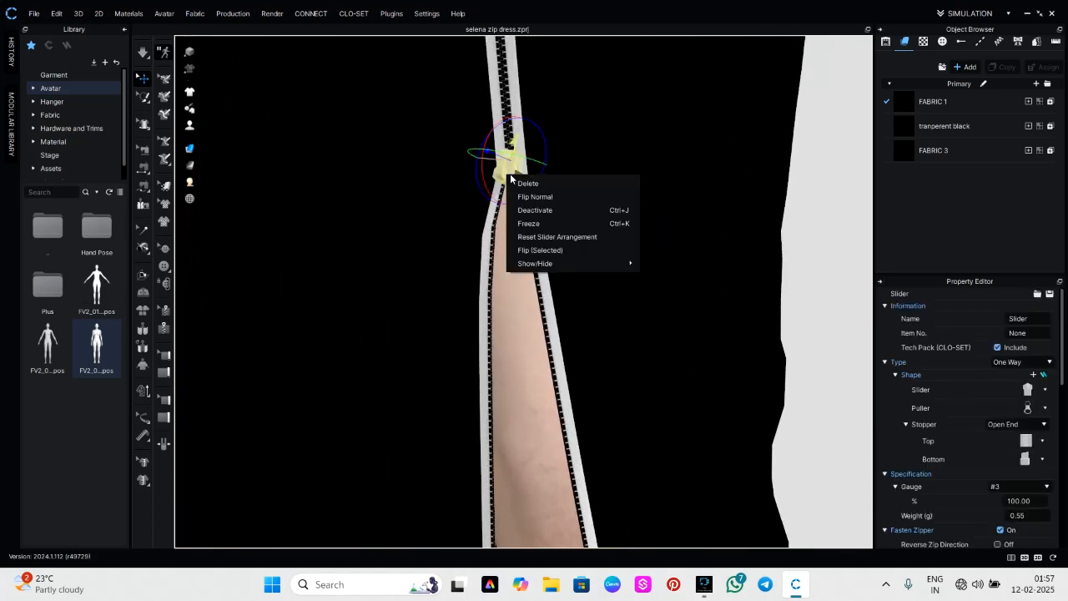
left_click(533, 238)
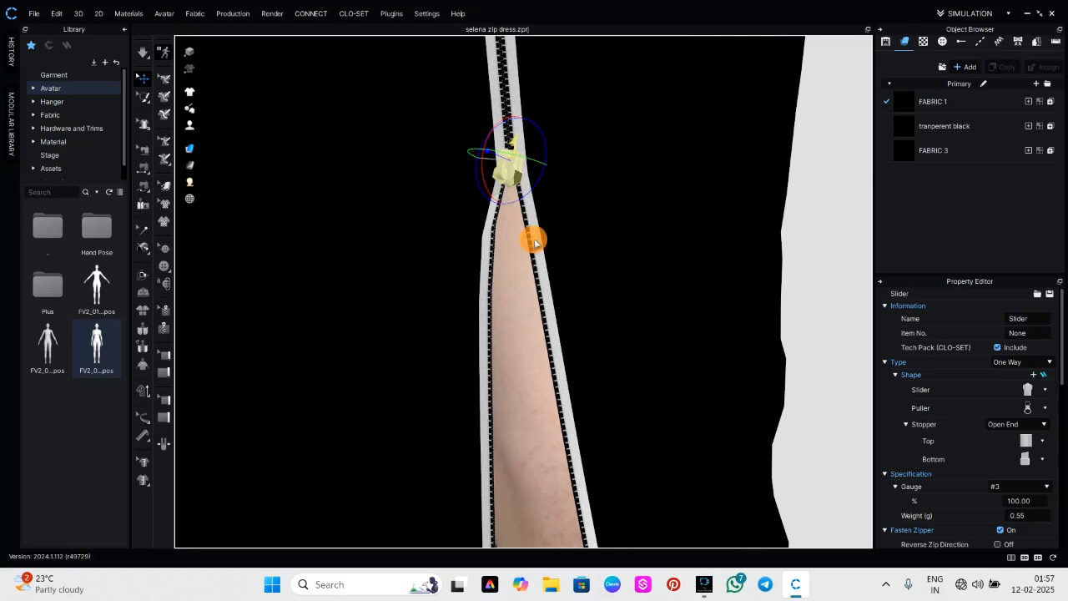
scroll(520, 179, "down", 2)
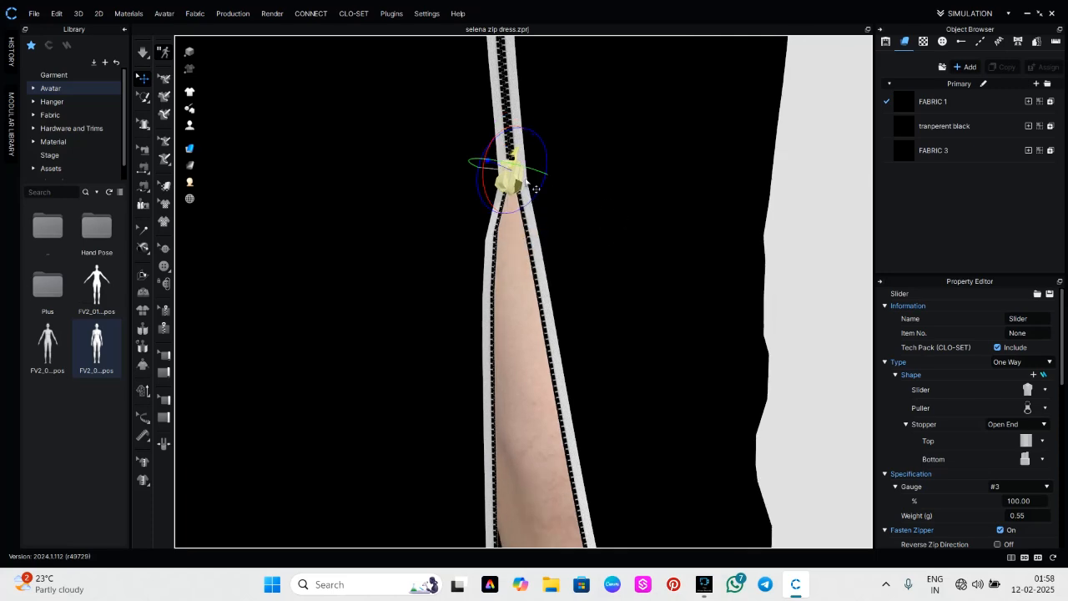
left_click_drag(533, 187, 959, 210)
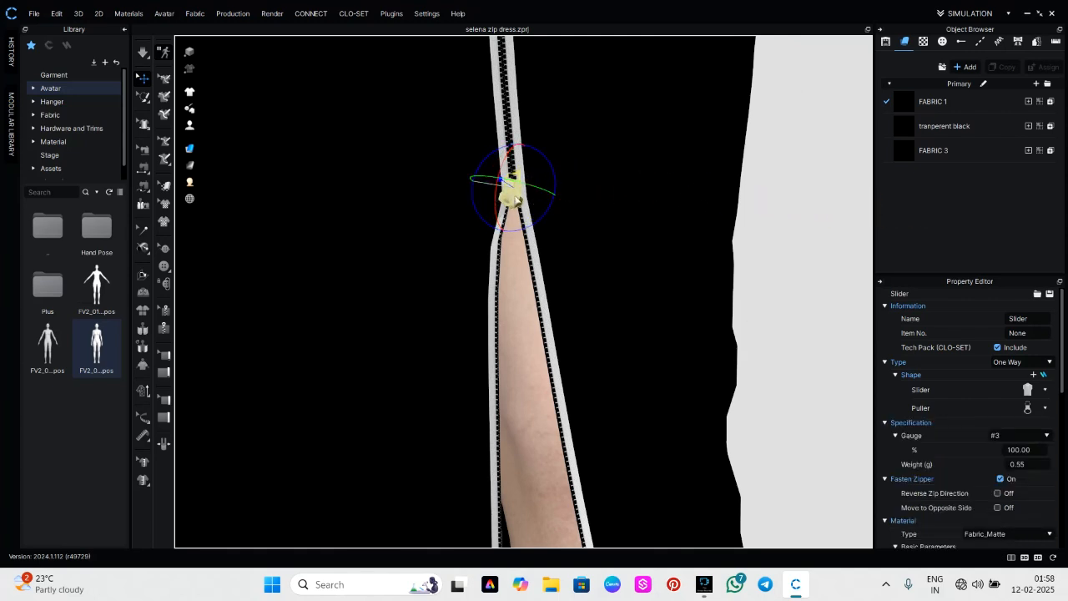
right_click(516, 200)
left_click(542, 257)
Rotate the right zipper's slider with the gizmo, slide it slightly up the zipper and start the simulation
scroll(544, 258, "down", 5)
left_click_drag(500, 236, 526, 245)
mouse_move(494, 212)
left_mouse_down()
mouse_move(481, 226)
mouse_move(524, 222)
left_mouse_up()
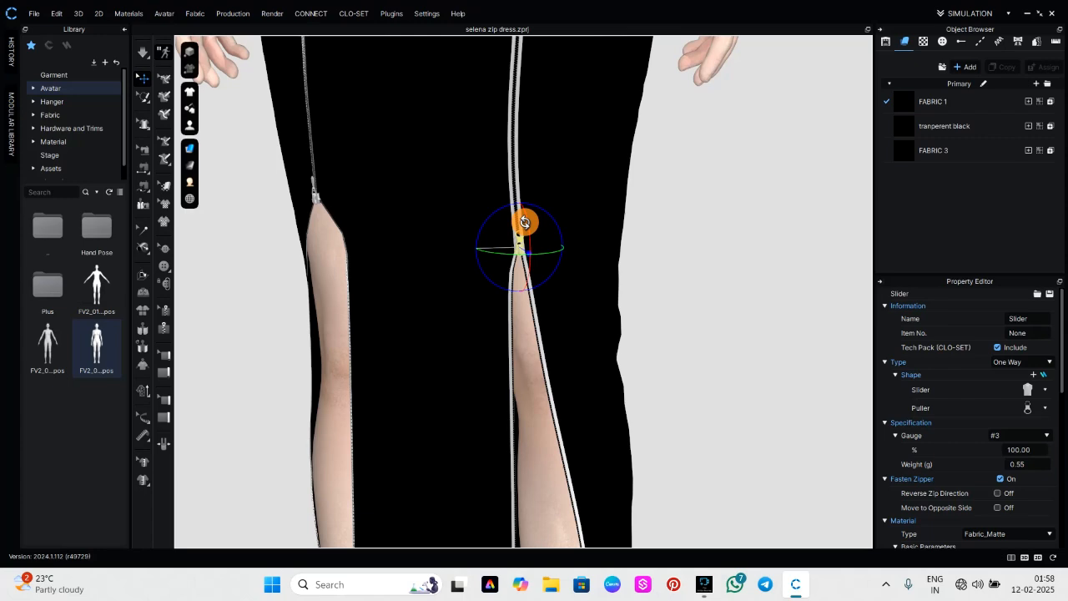
left_click(518, 238)
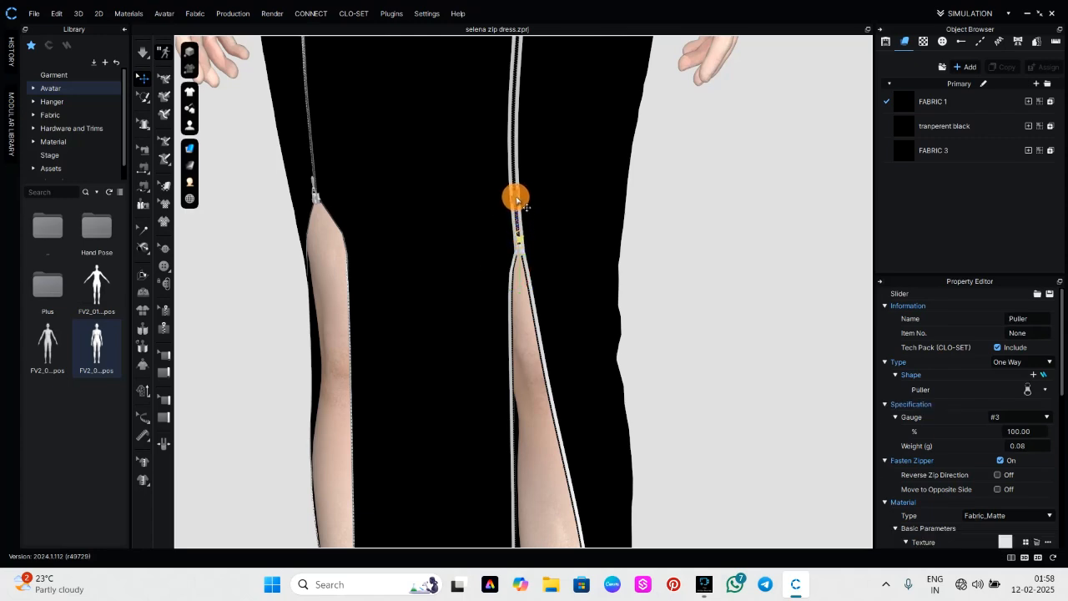
left_click(517, 201)
key("space")
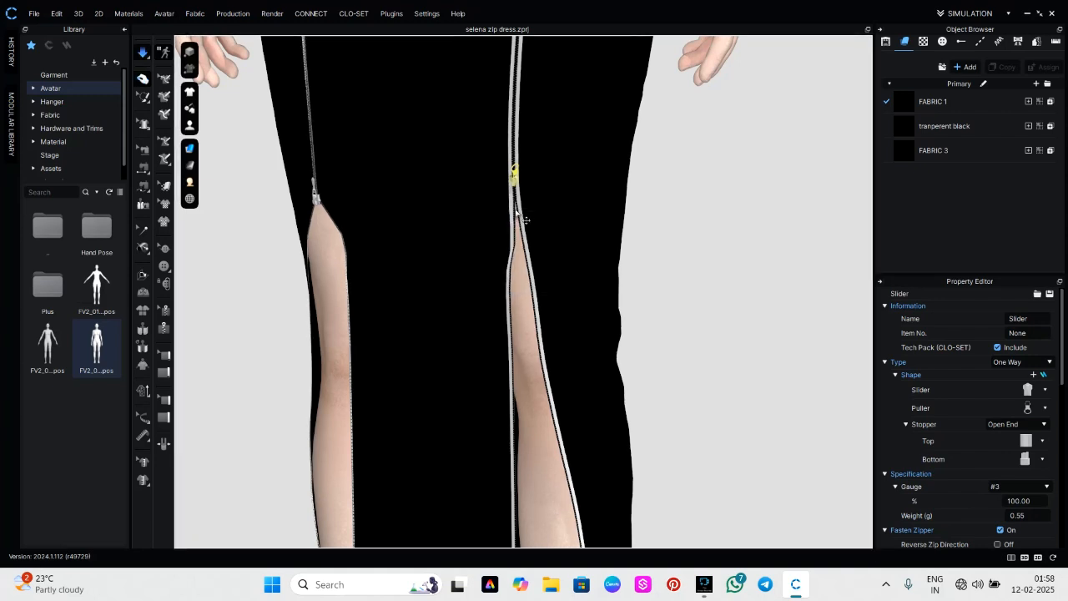
Straighten the right zipper's slider by rotating it with the gizmo and run the simulation again
scroll(537, 179, "down", 4)
middle_click_drag(535, 187, 509, 333)
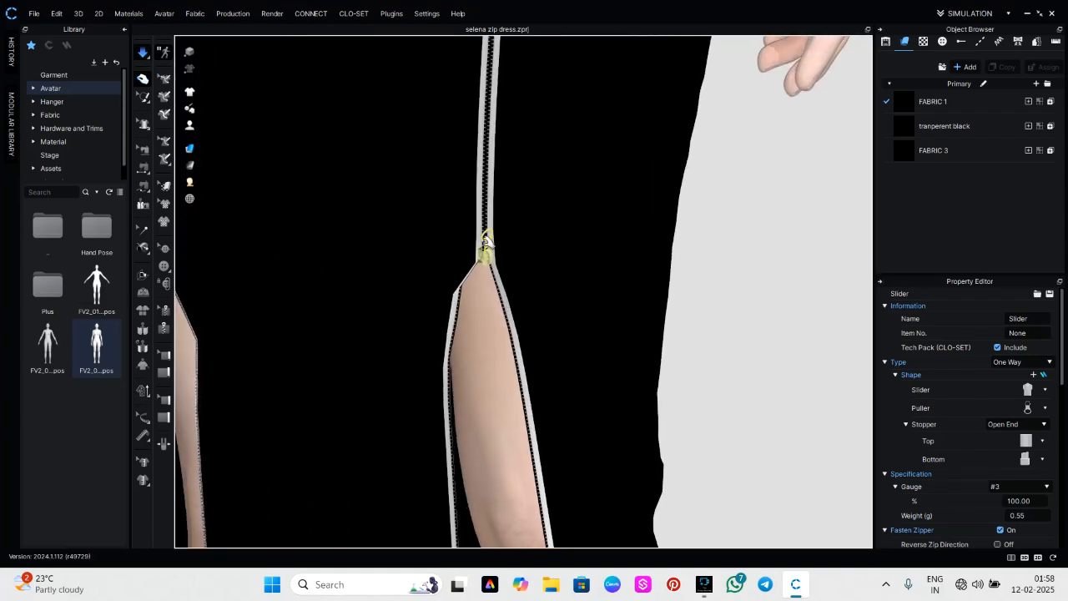
scroll(483, 242, "down", 4)
left_click_drag(455, 221, 456, 222)
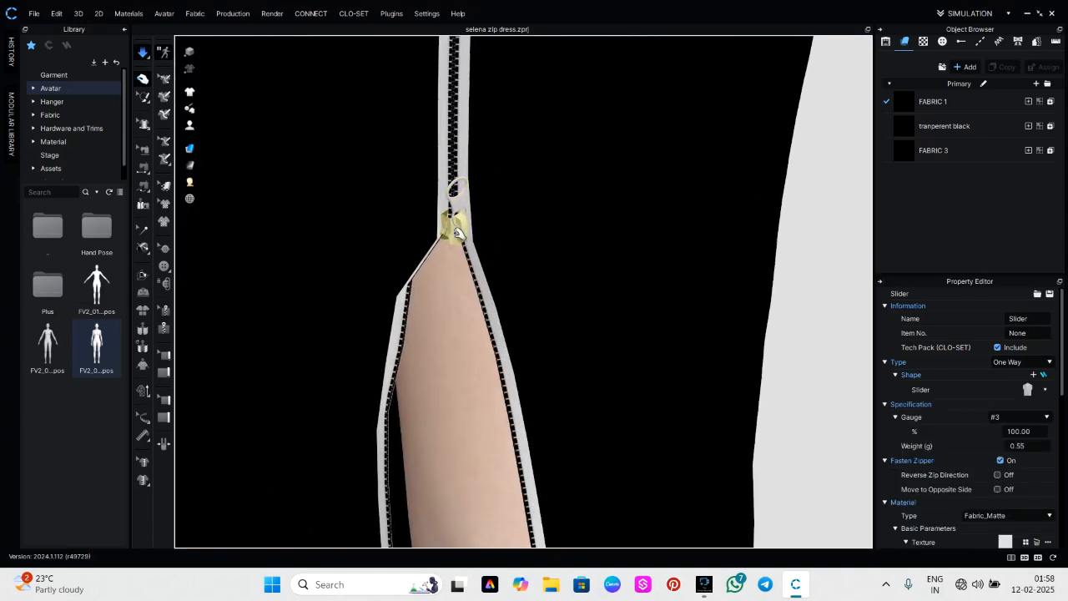
right_click(456, 238)
left_click(455, 237)
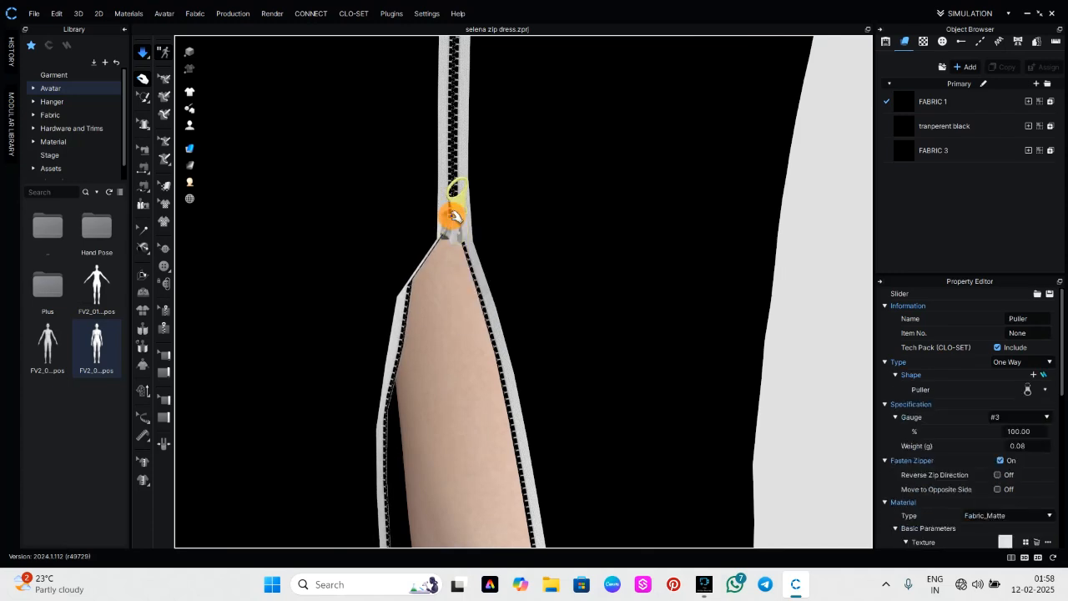
left_click(457, 235)
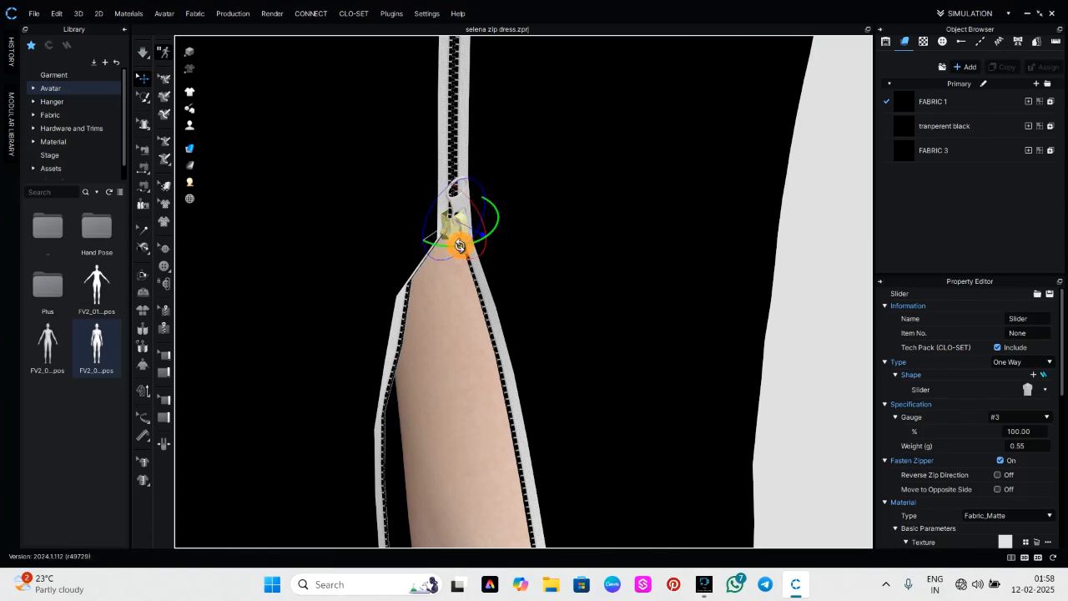
key("q")
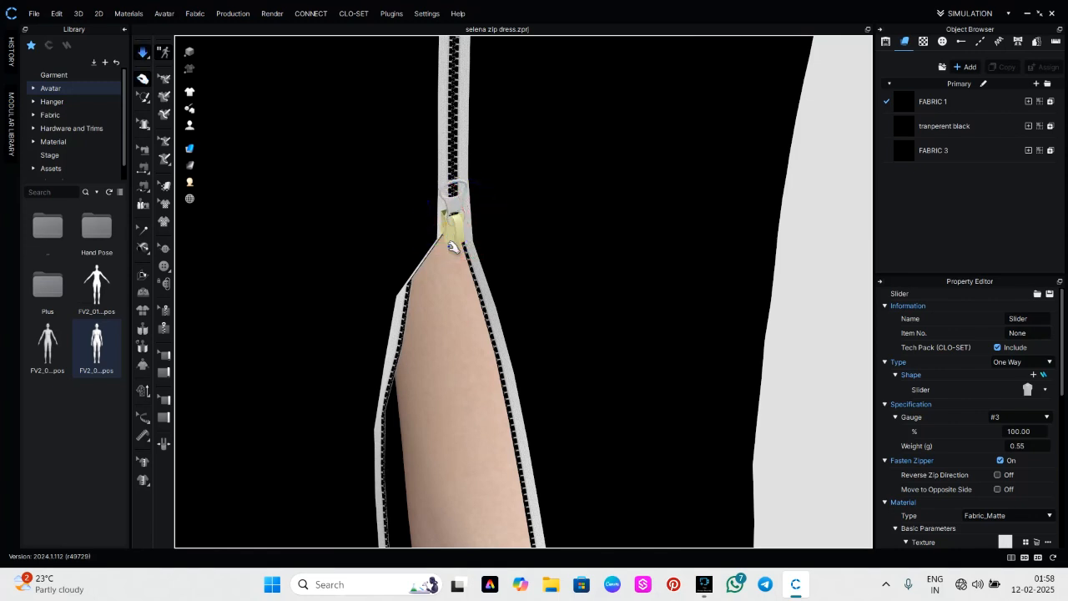
key("space")
key("space")
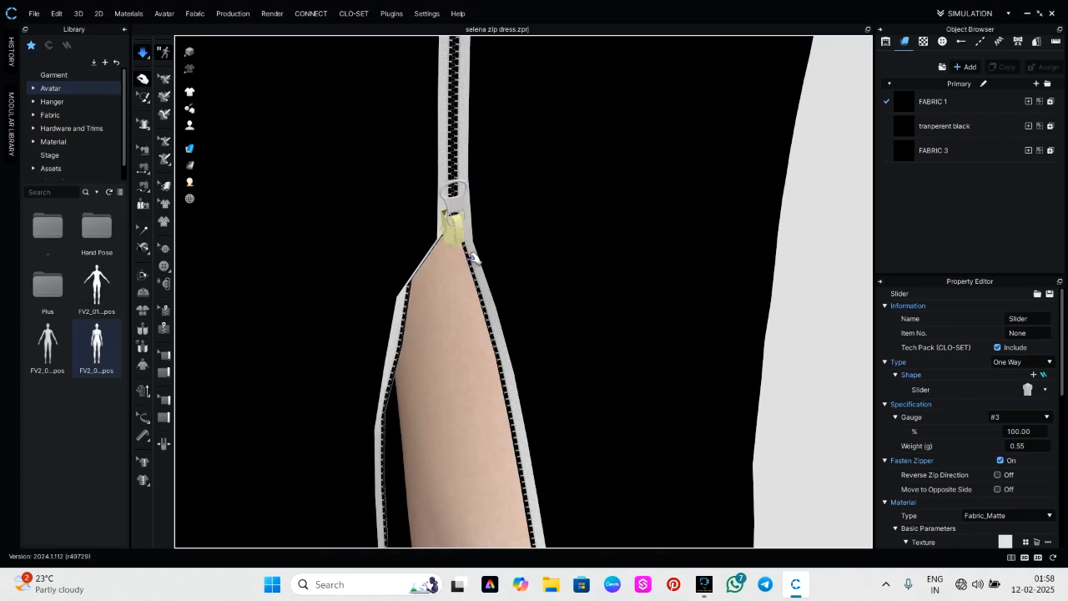
Pull the fabric edge of the right slit just below the slider while the simulation runs
left_click(429, 339)
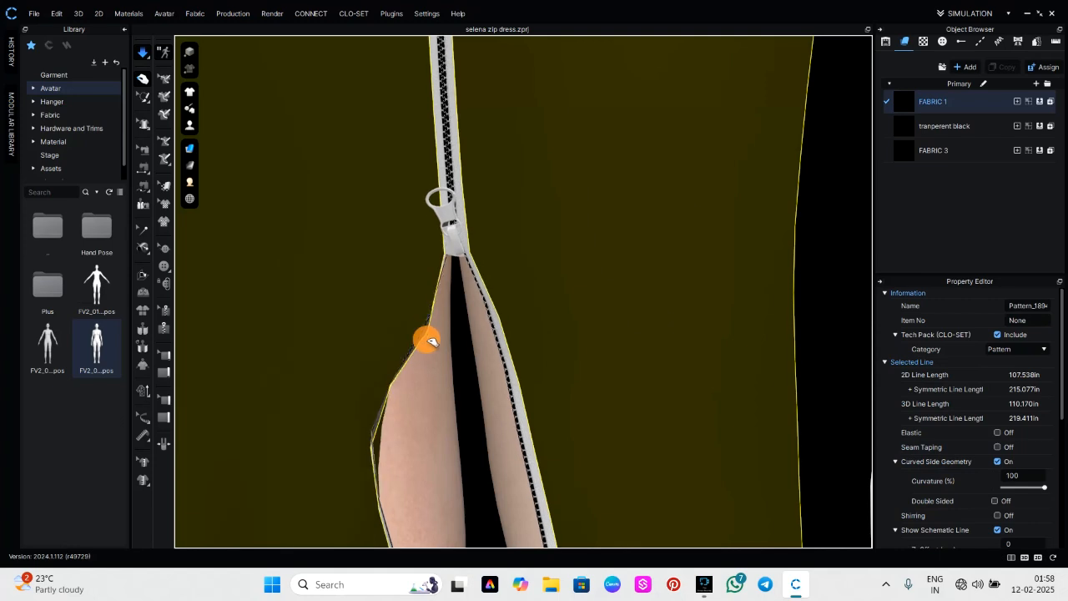
left_click_drag(427, 340, 449, 336)
right_click_drag(469, 250, 501, 281)
Set the right zipper's slider type to Two Way and deselect it
left_click(501, 282)
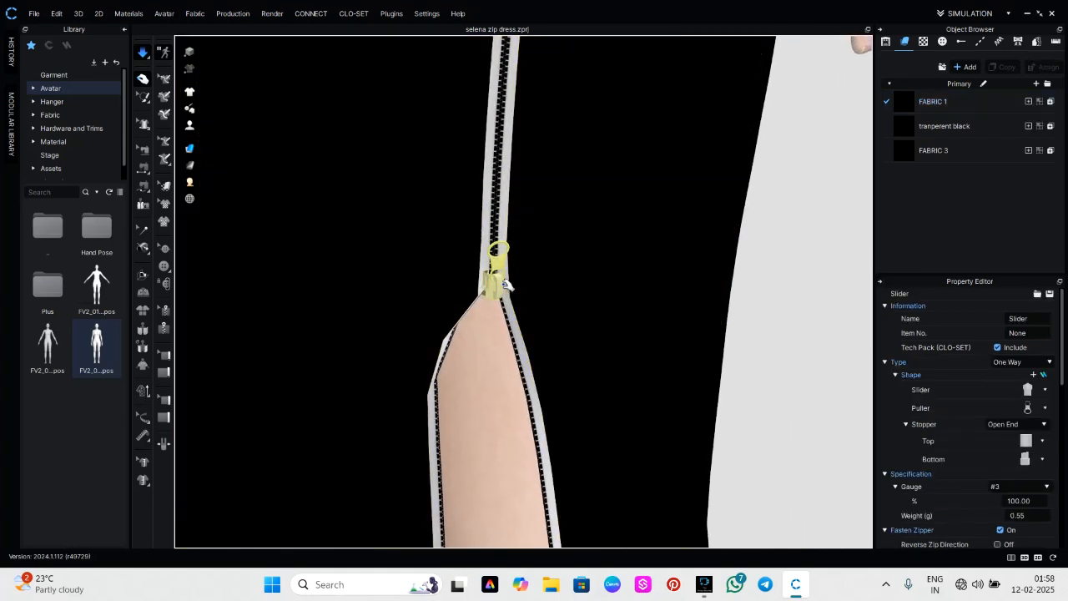
scroll(624, 322, "down", 2)
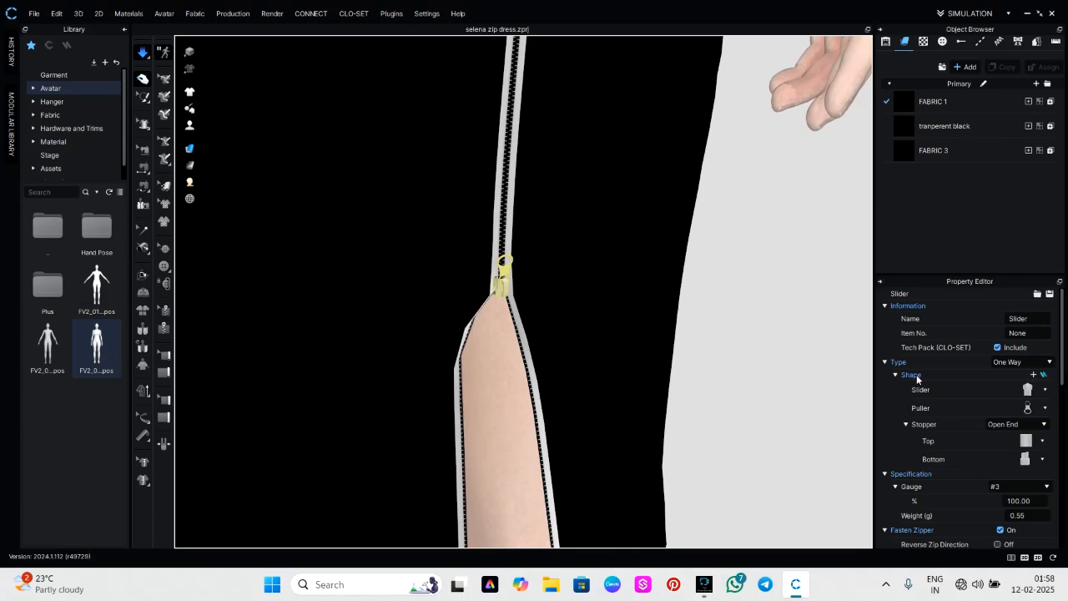
left_click(1043, 361)
left_click(1018, 384)
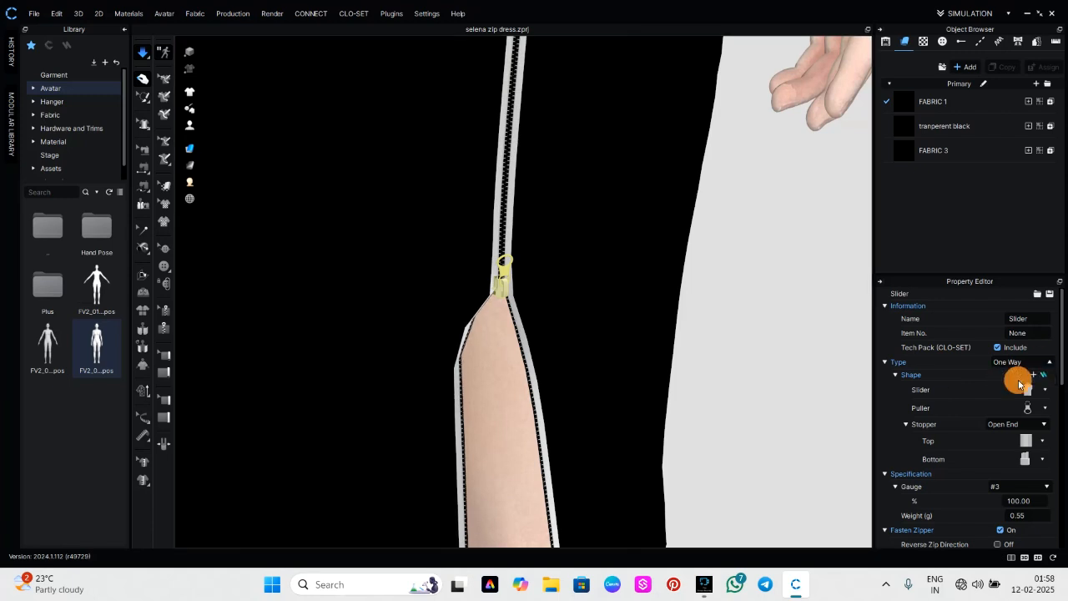
scroll(577, 315, "down", 5)
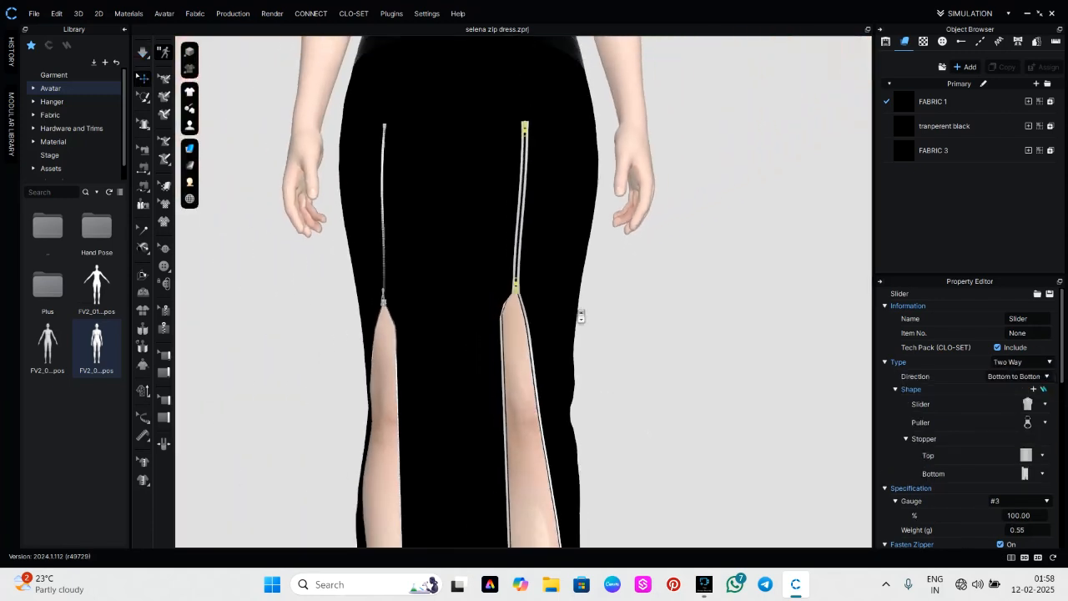
left_click(665, 322)
Move the right zipper's upper slider down to the middle of the zipper and simulate the opening above it
scroll(576, 161, "up", 3)
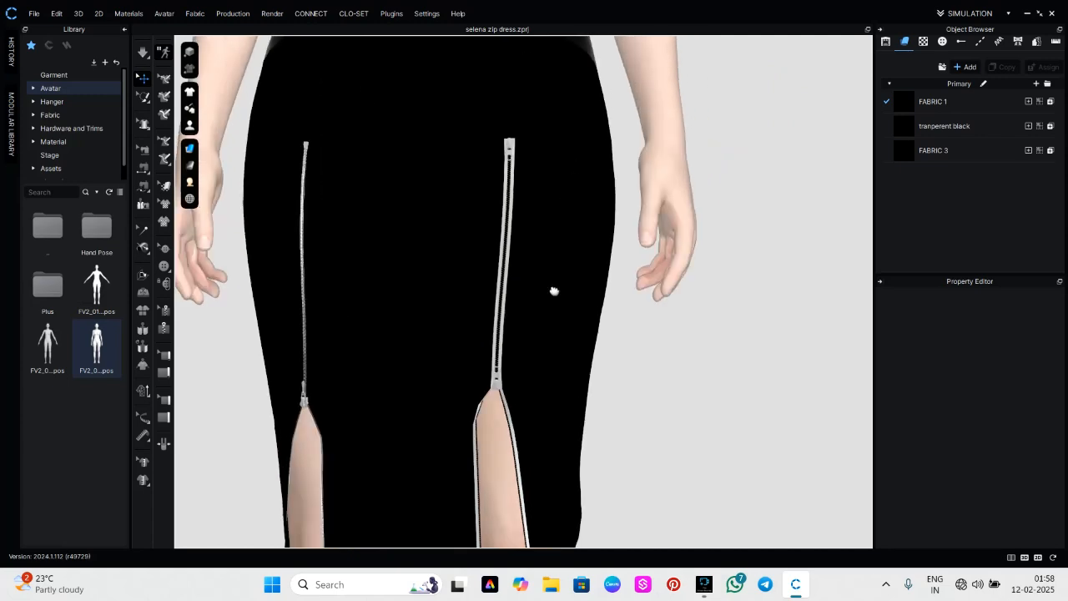
scroll(534, 281, "up", 4)
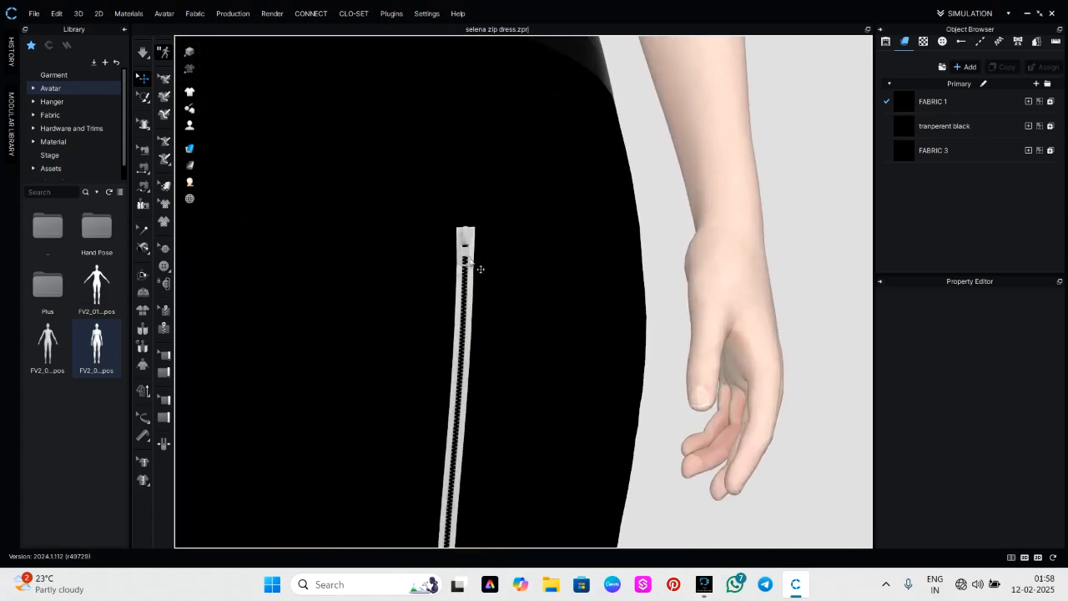
left_click(465, 244)
scroll(439, 266, "up", 1)
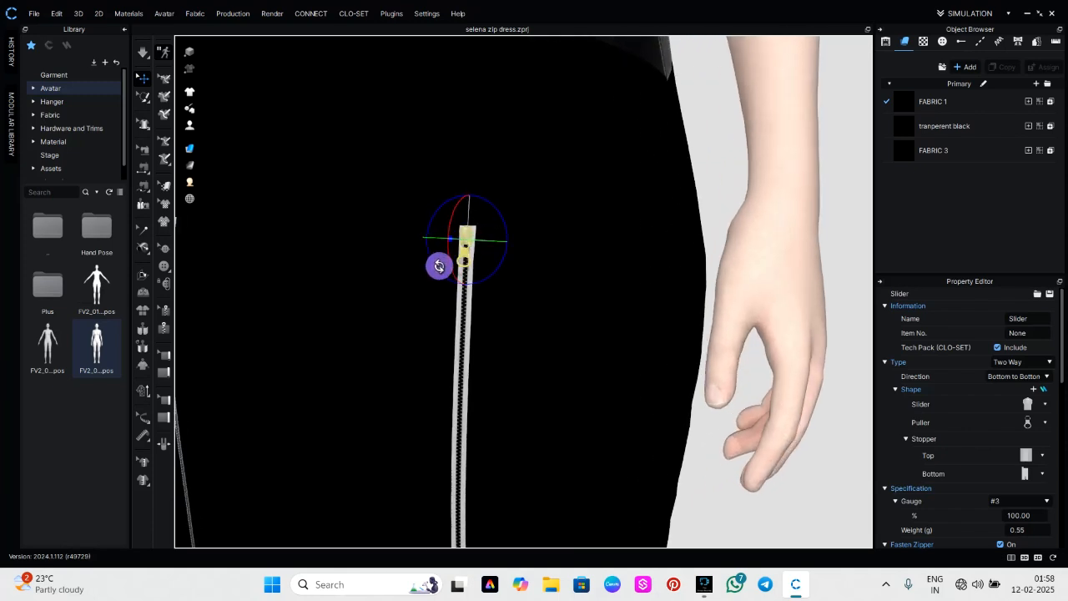
right_click_drag(439, 265, 418, 294)
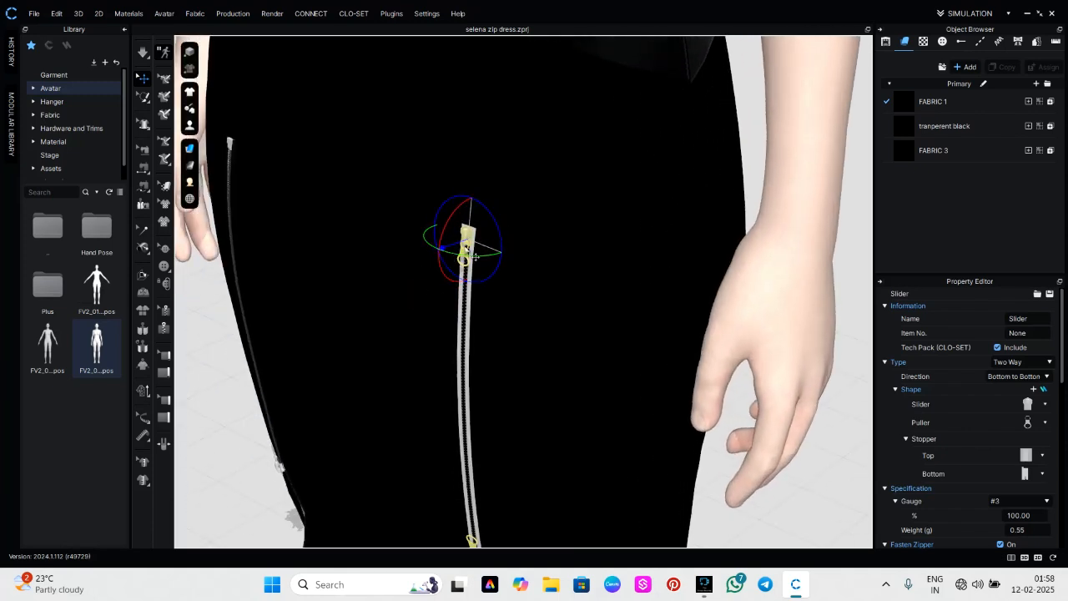
left_click(465, 253)
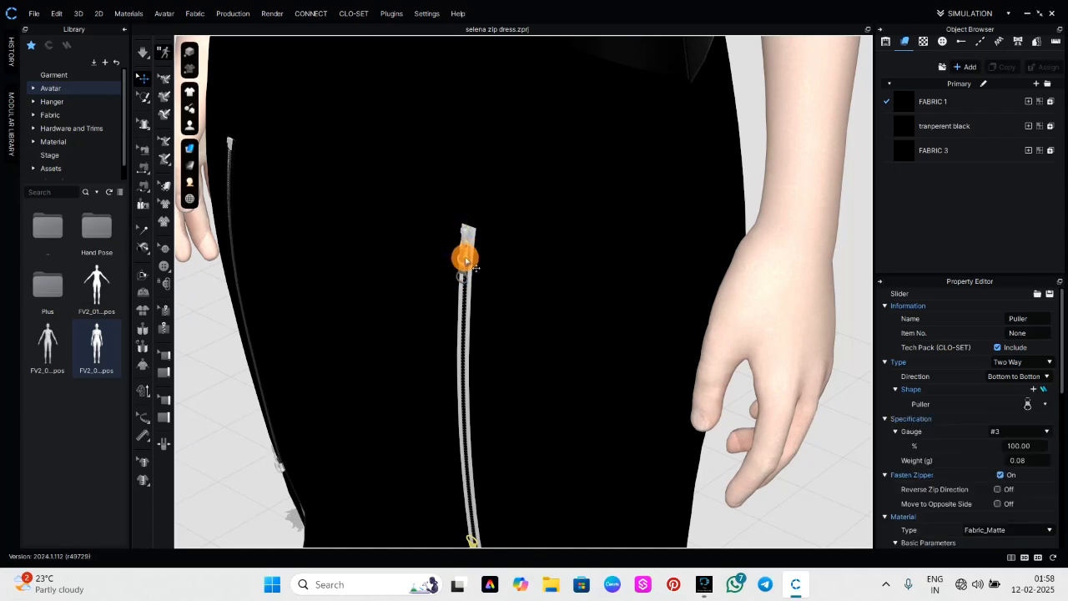
left_click_drag(460, 299, 462, 413)
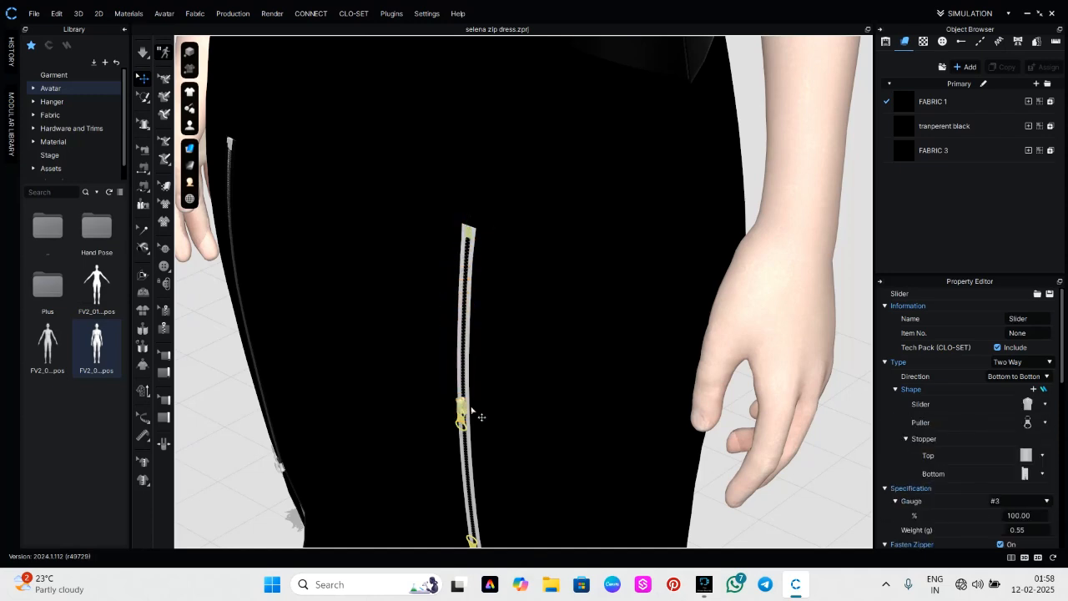
right_click_drag(489, 382, 581, 330)
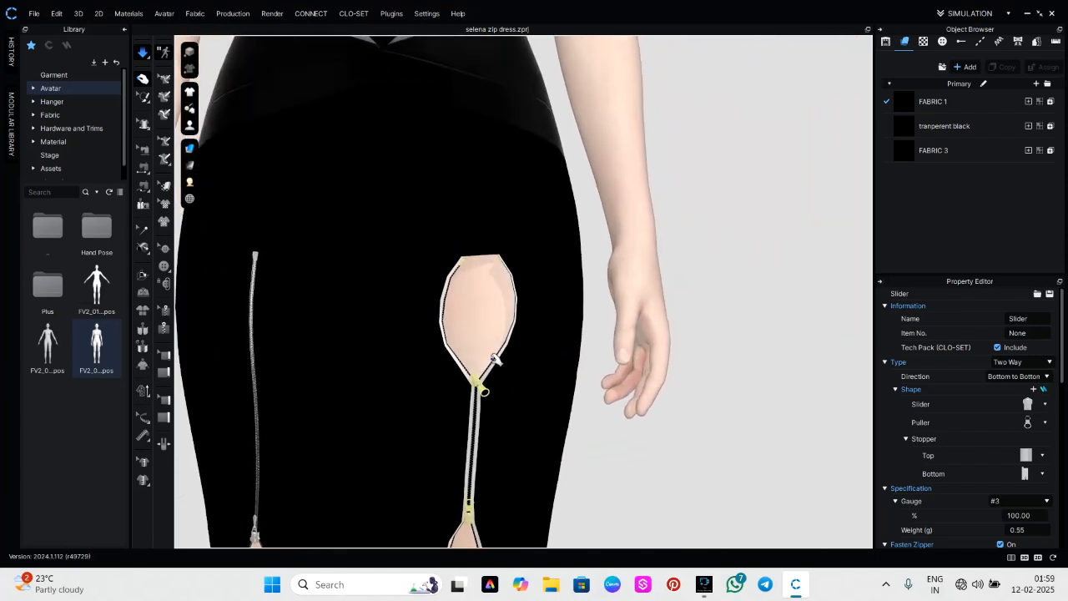
Undo the upper slider's move and the two-way type change on the right zipper
scroll(496, 359, "down", 2)
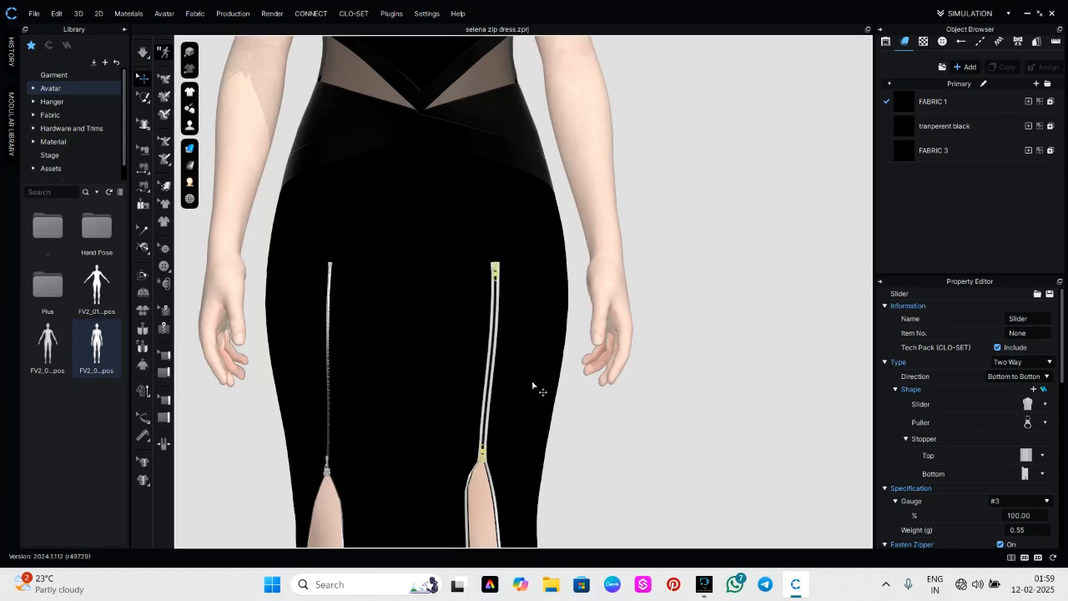
key("Escape")
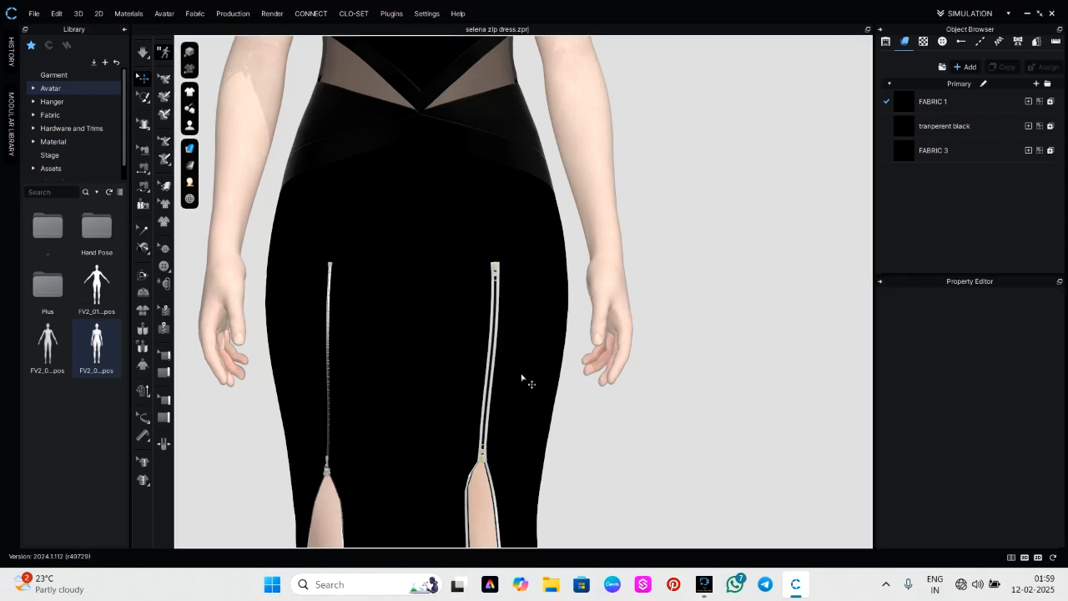
key("ctrl+z")
key("ctrl+z")
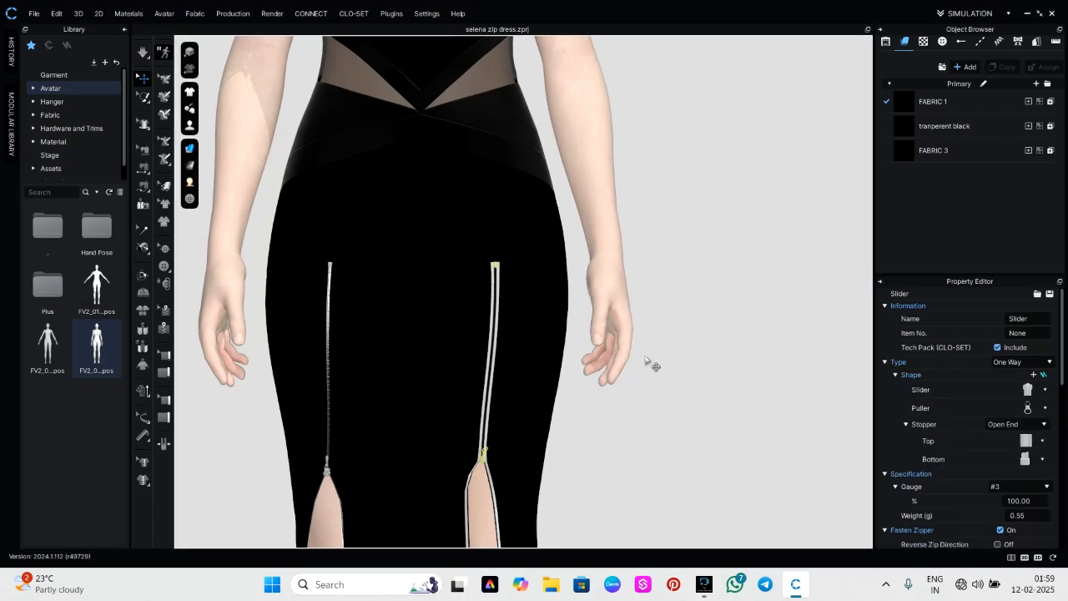
scroll(653, 366, "down", 2)
scroll(682, 366, "down", 2)
mouse_move(658, 370)
right_mouse_down()
mouse_move(434, 369)
mouse_move(643, 384)
right_mouse_up()
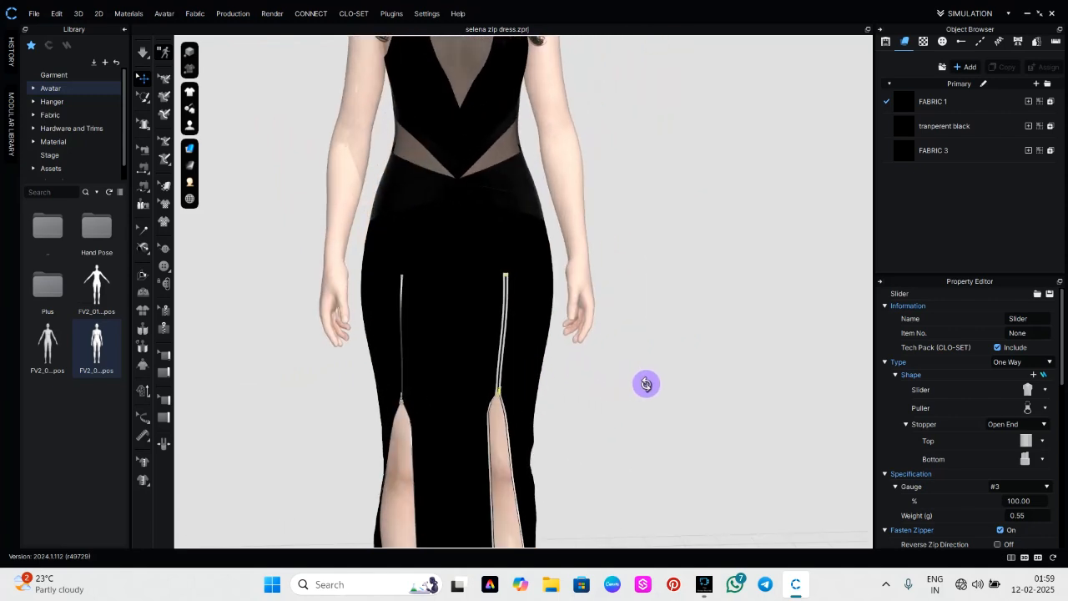
middle_click_drag(520, 353, 556, 292)
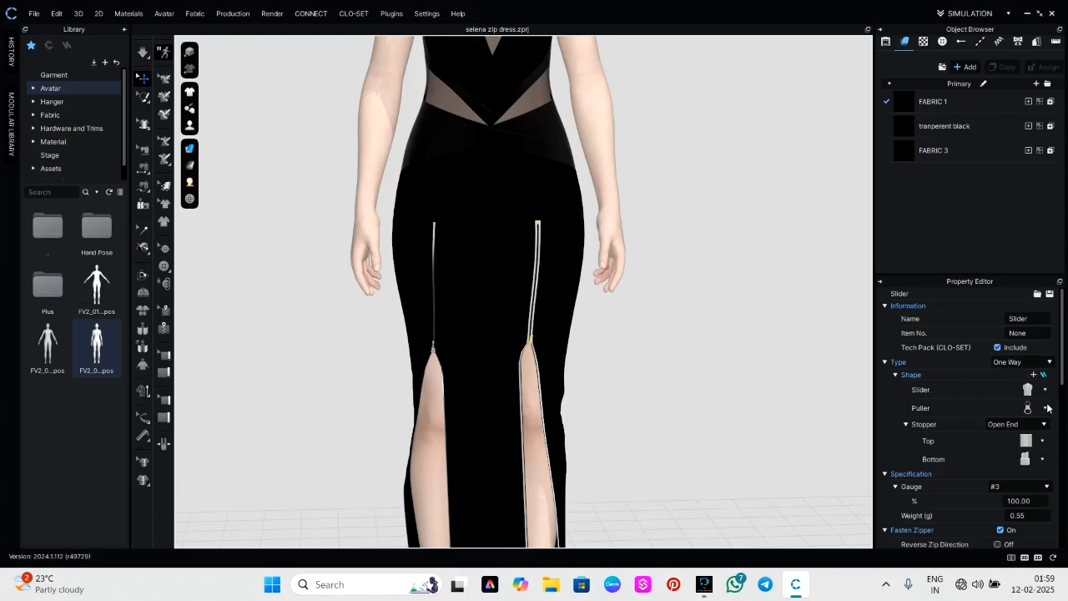
Check the available slider type and stopper options of the right zipper, then deselect it without choosing another option
left_click(1049, 361)
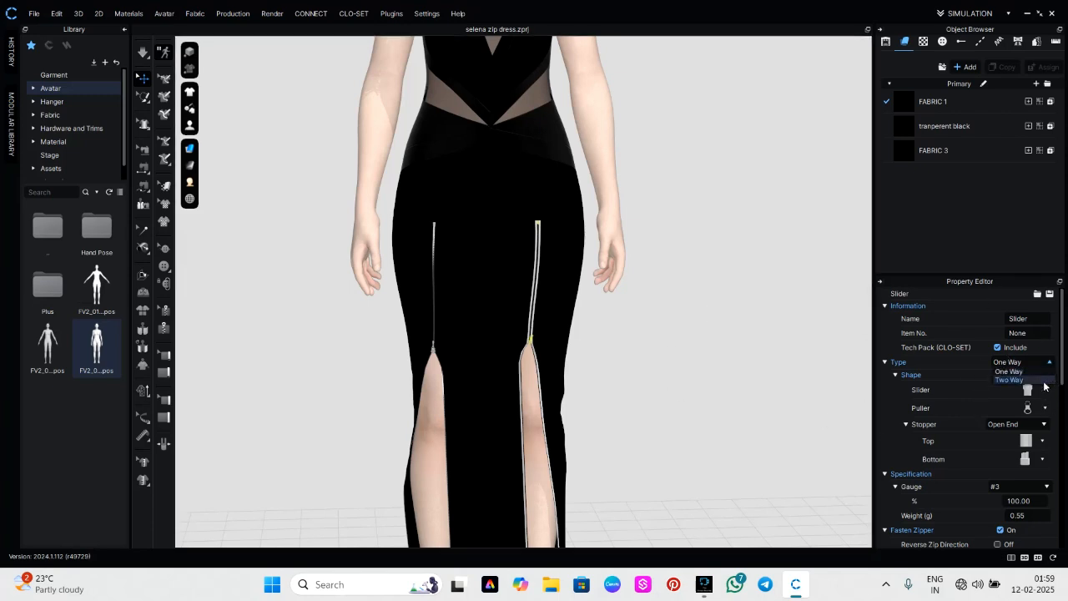
left_click(1032, 425)
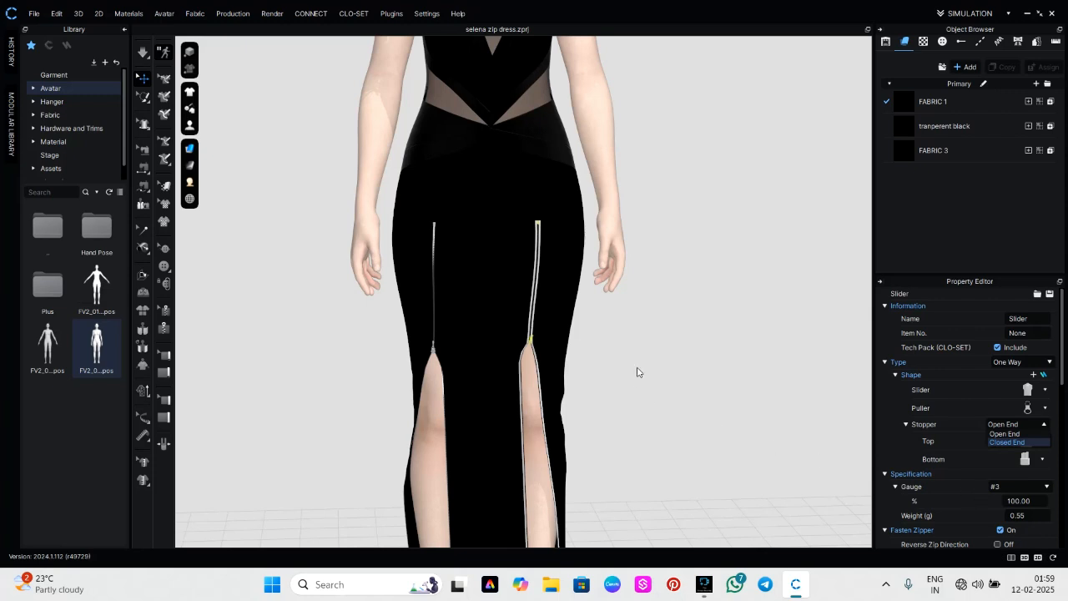
left_click(615, 358)
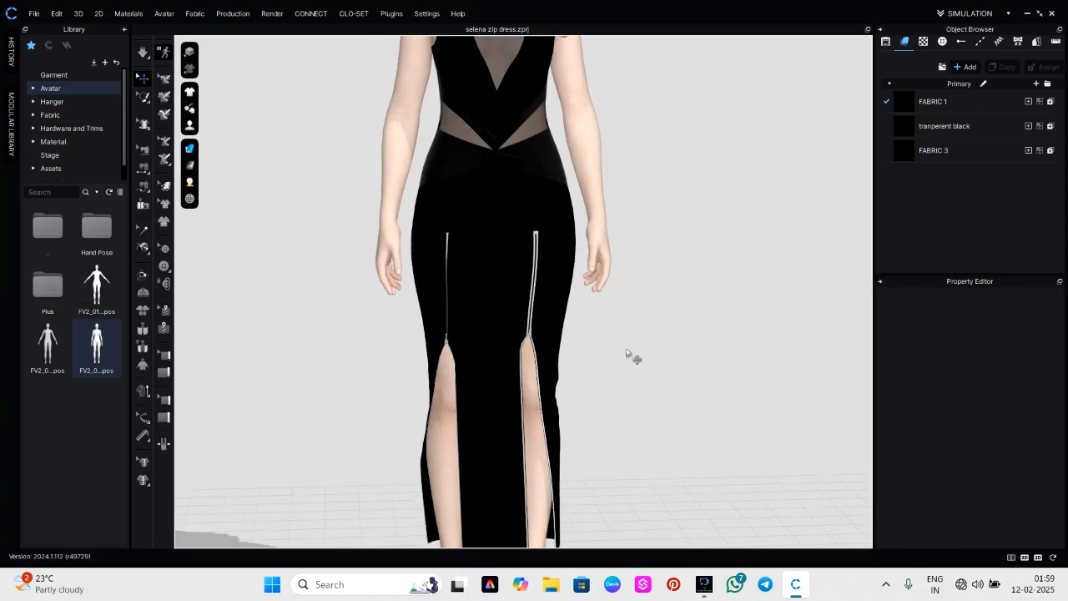
Examine both zippers and slits on the skirt from several angles, at full-figure view and up close
middle_click_drag(626, 353, 624, 243)
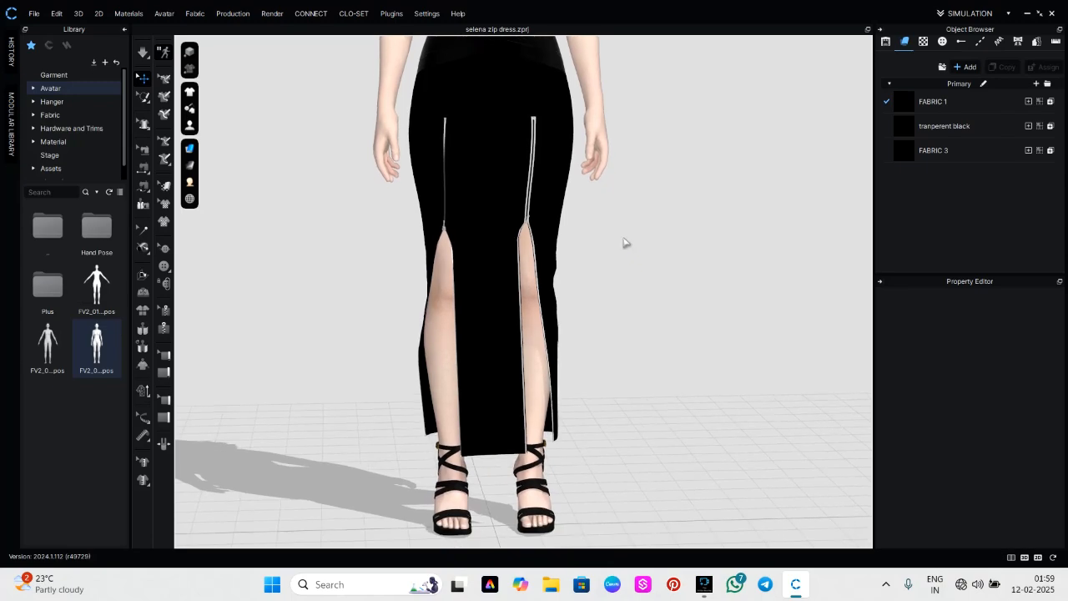
right_click_drag(624, 243, 565, 256)
scroll(560, 250, "down", 5)
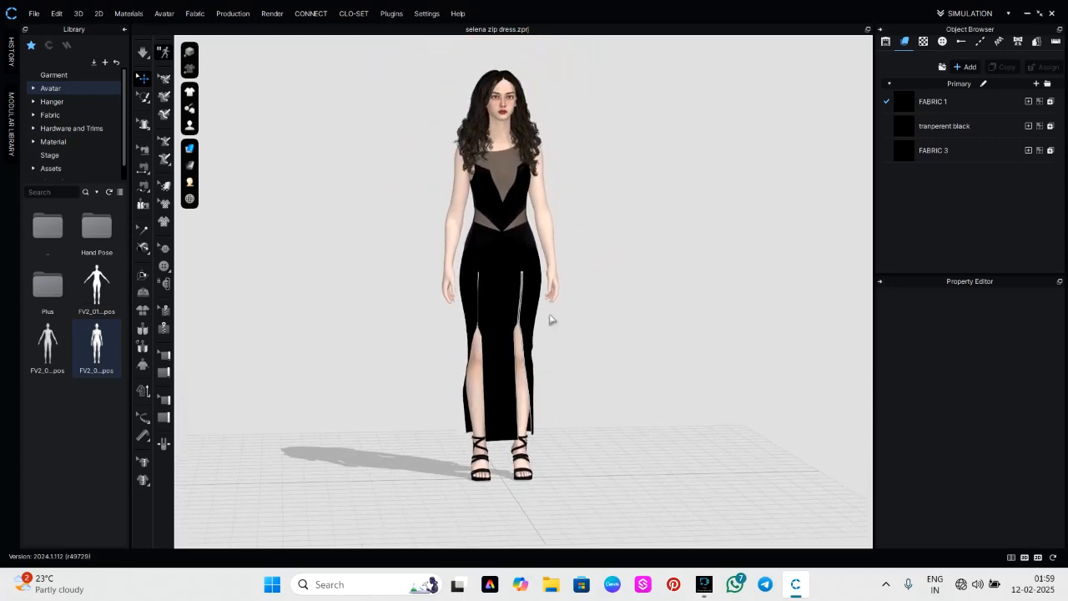
right_click_drag(550, 318, 581, 300)
middle_click_drag(545, 303, 526, 267)
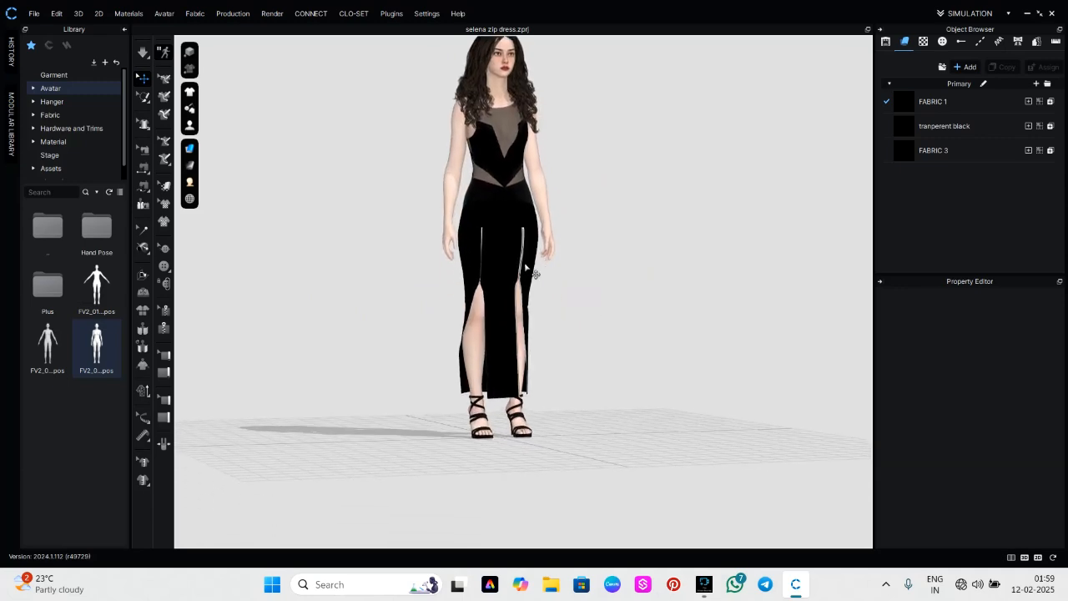
scroll(483, 271, "up", 3)
scroll(529, 300, "down", 2)
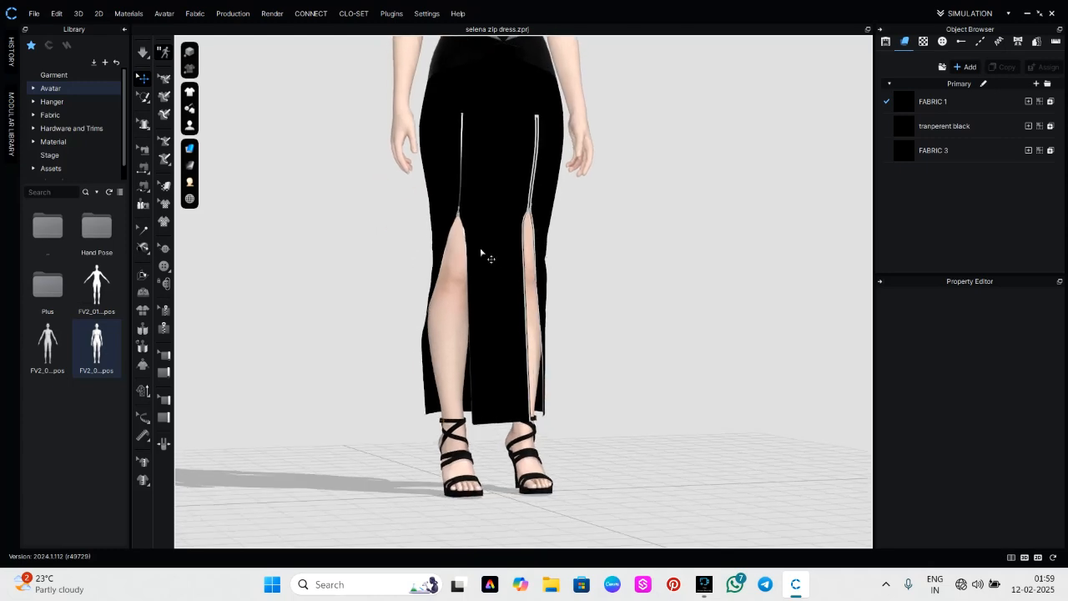
scroll(481, 252, "up", 1)
mouse_move(582, 264)
right_mouse_down()
mouse_move(507, 269)
mouse_move(570, 269)
right_mouse_up()
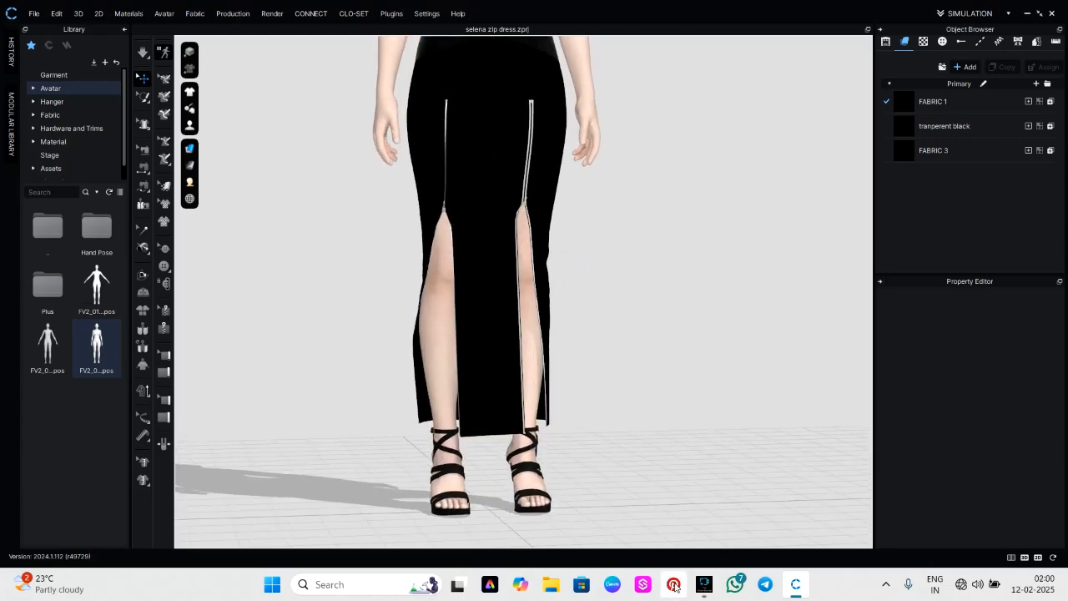